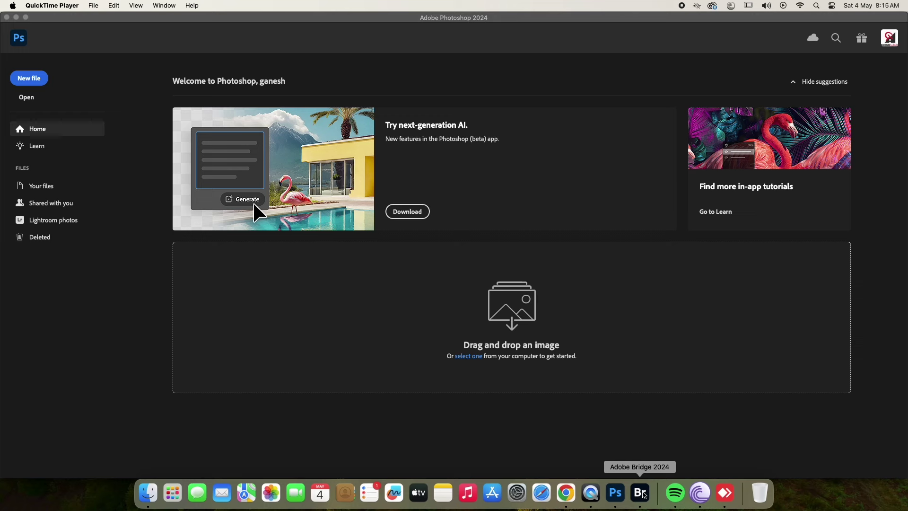
# - Bring up Adobe Bridge showing the DM Photos wedding shoot folder
pyautogui.click(640, 492)
# - Open MPF_9678 in Camera Raw; lower highlights, set shadows +24 and exposure +0.45
pyautogui.rightClick(671, 200)
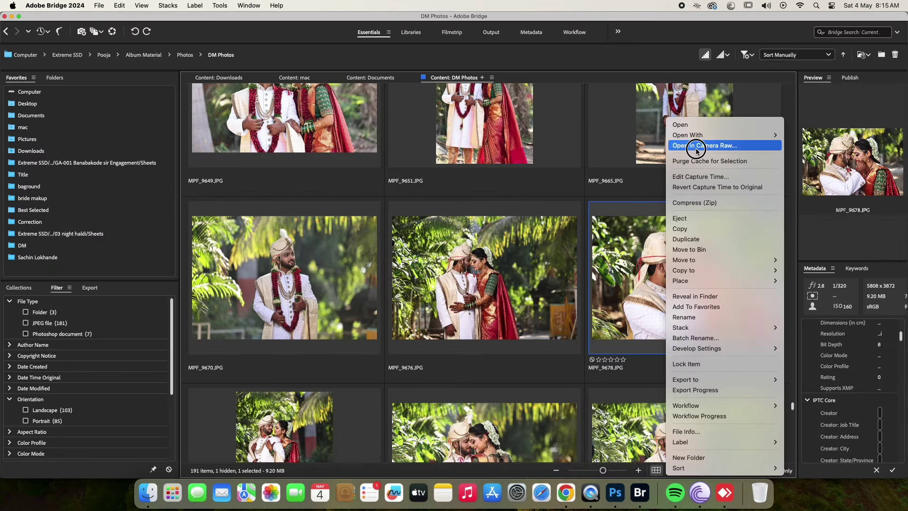
pyautogui.click(714, 148)
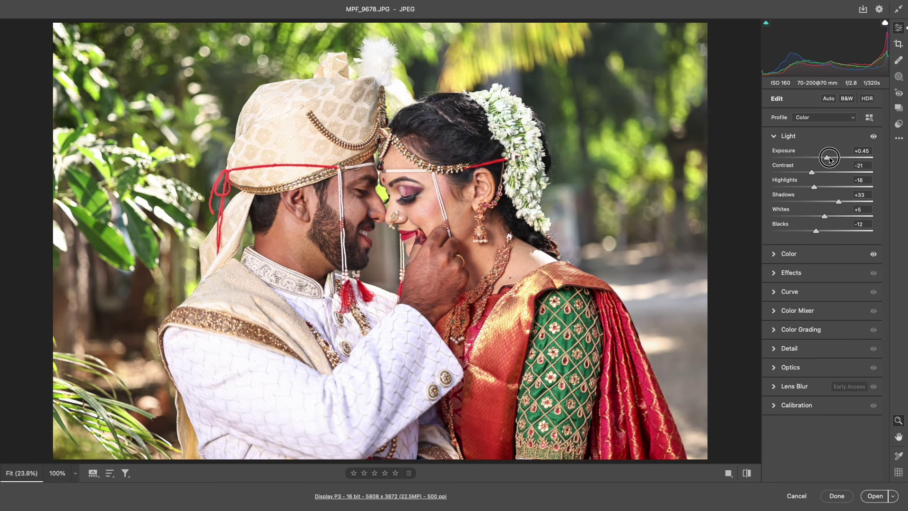
pyautogui.moveTo(799, 187); pyautogui.dragTo(777, 187)
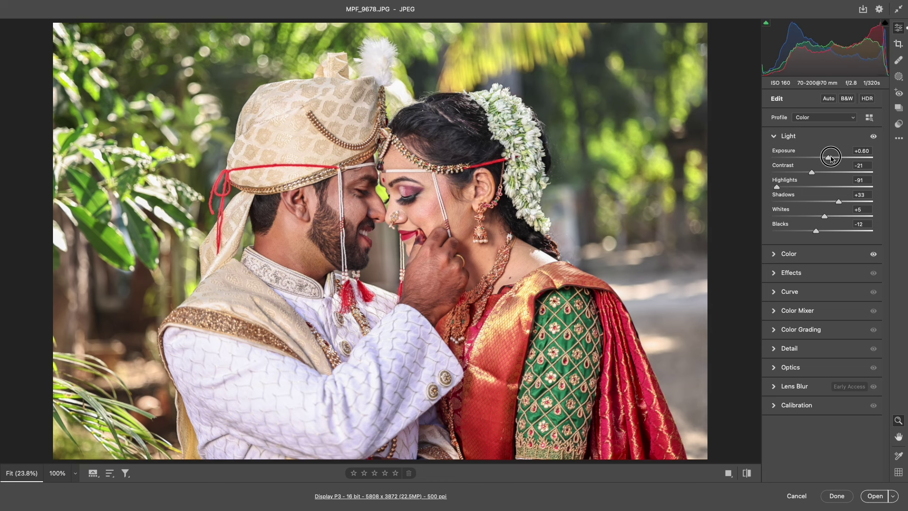
pyautogui.moveTo(827, 157); pyautogui.dragTo(829, 156)
pyautogui.moveTo(838, 201); pyautogui.dragTo(833, 201)
pyautogui.moveTo(825, 161); pyautogui.dragTo(824, 159)
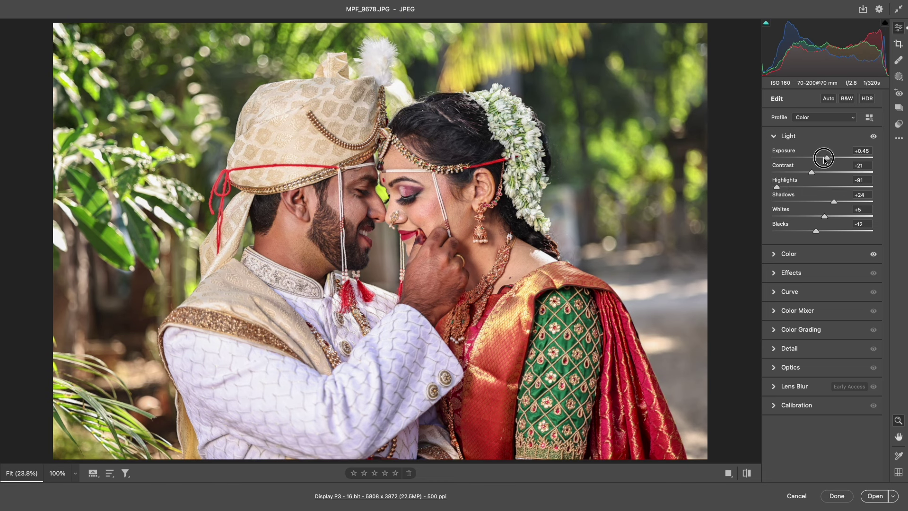
# - Add vibrance and Lens Blur with a bokeh shape, check before/after, then open the photo
pyautogui.click(787, 254)
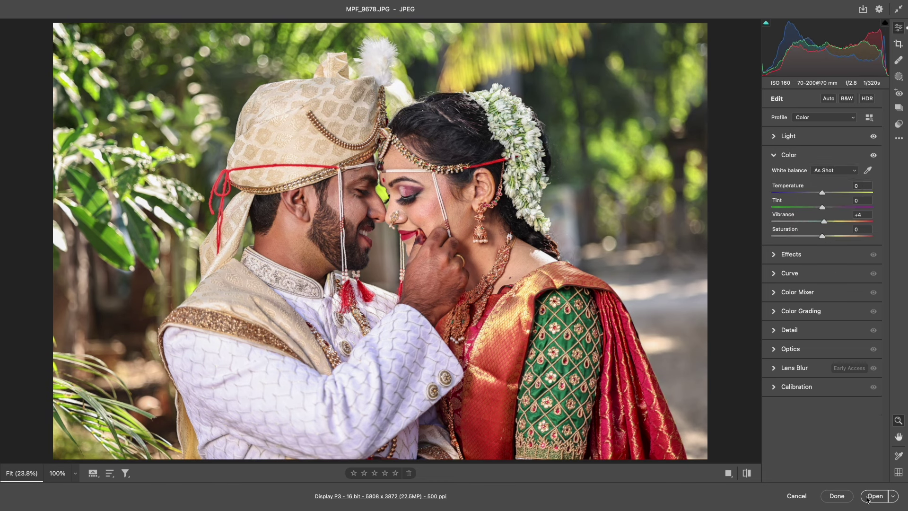
pyautogui.click(775, 369)
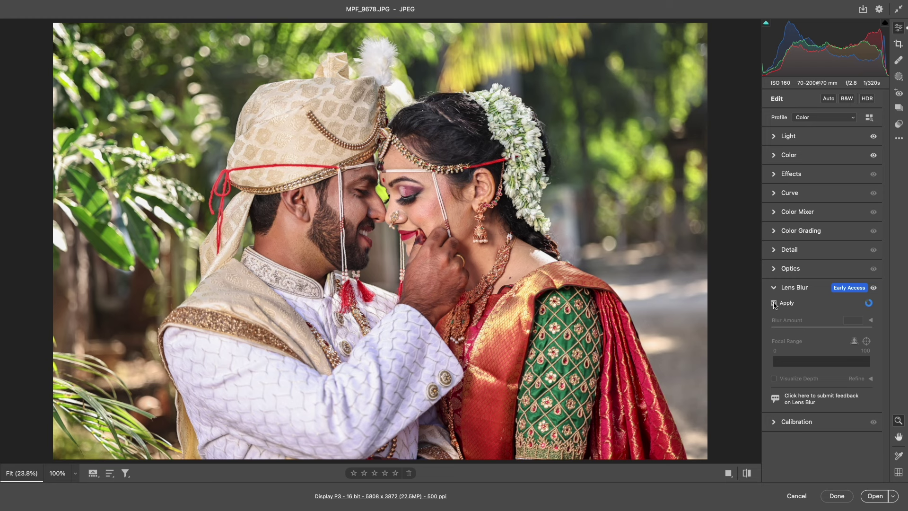
pyautogui.click(862, 353)
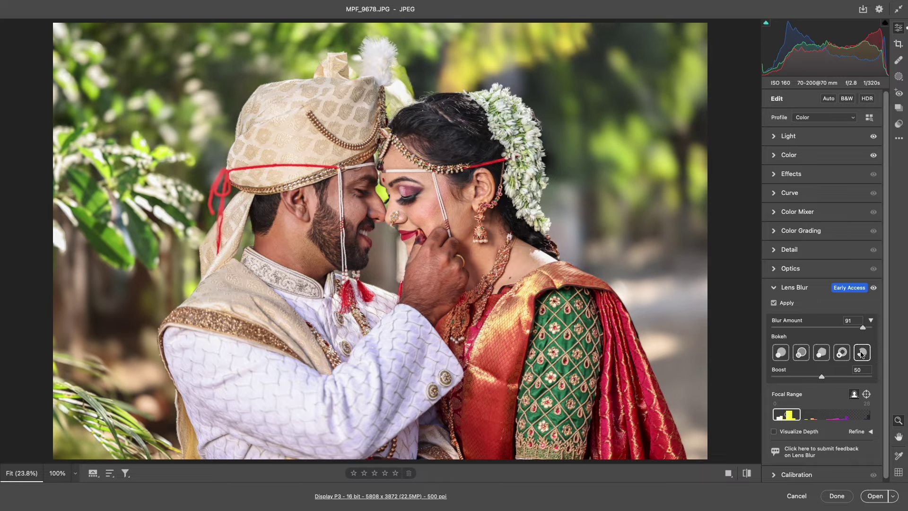
pyautogui.press('q')
pyautogui.moveTo(659, 318); pyautogui.dragTo(594, 277)
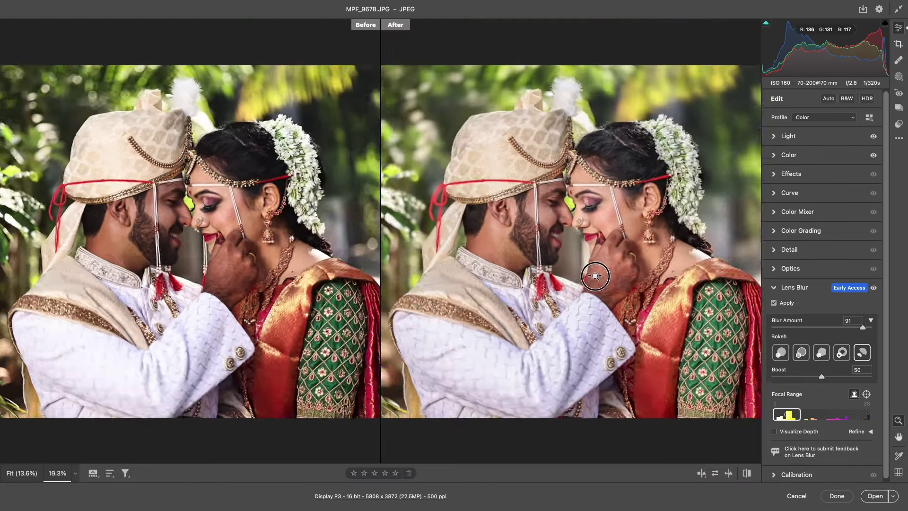
pyautogui.press('q')
pyautogui.click(874, 500)
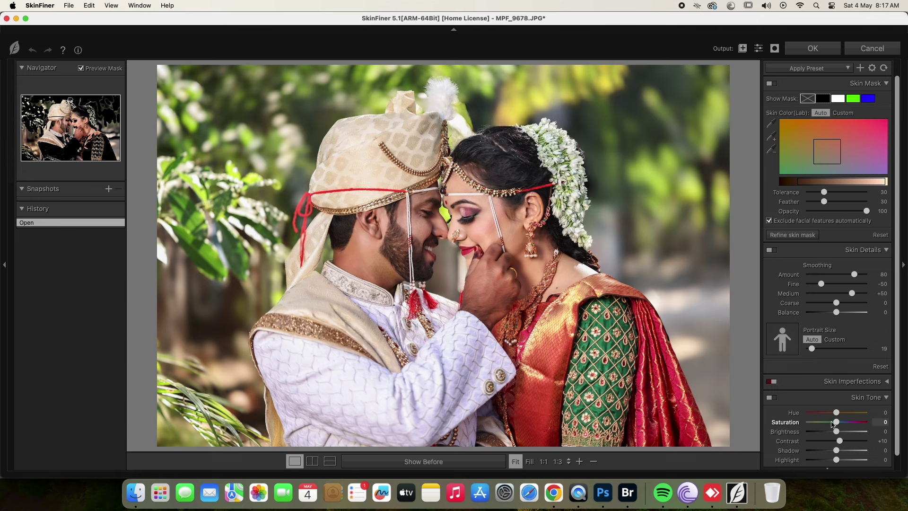
# - Brighten the skin tone slightly in SkinFiner, then start a 36×12 in, 300 ppi document
pyautogui.moveTo(837, 431); pyautogui.dragTo(844, 431)
pyautogui.click(813, 48)
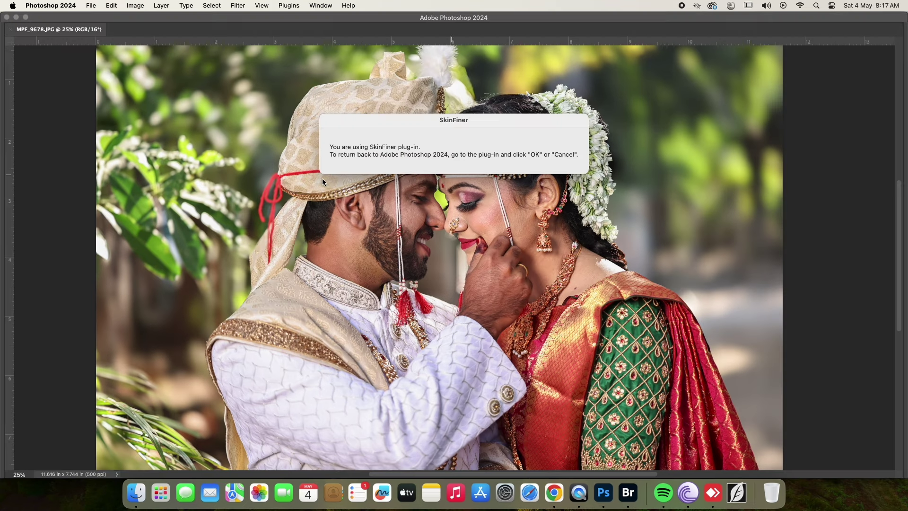
pyautogui.press('Tab')
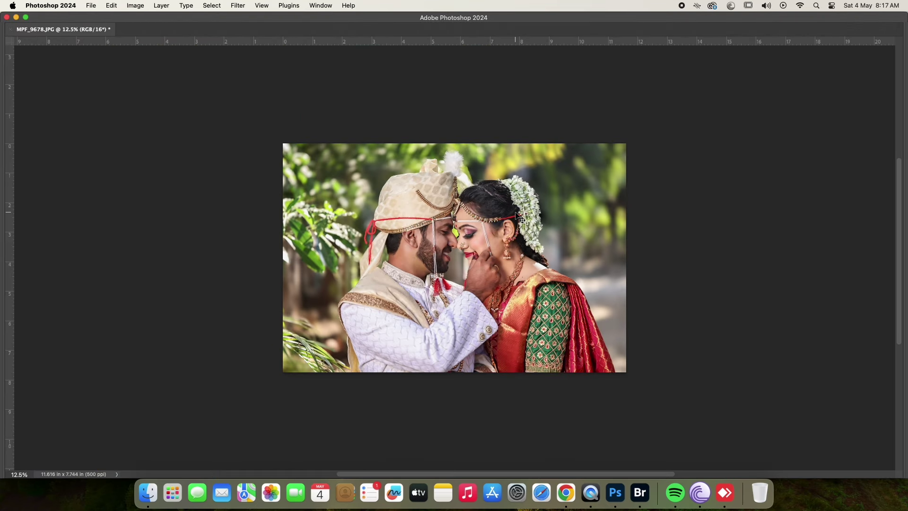
pyautogui.press('Tab')
pyautogui.click(91, 5)
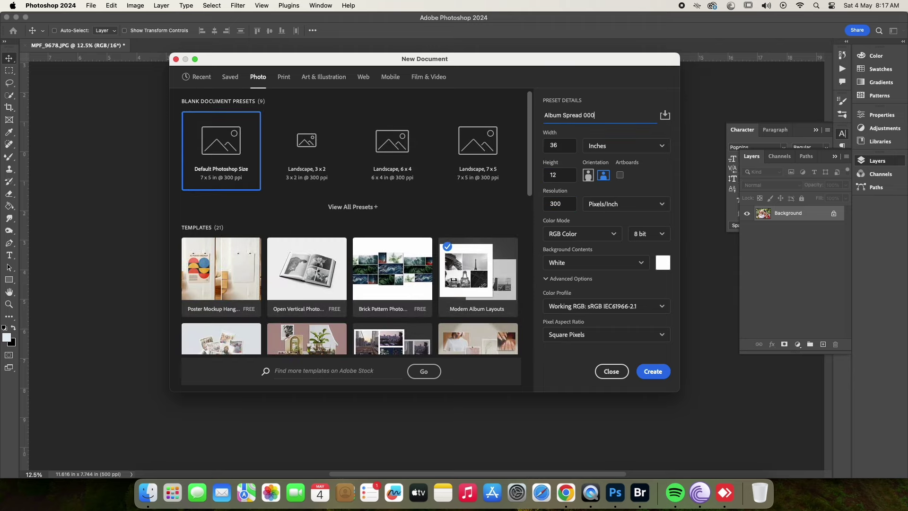
# - Create the album spread and scale the couple photo to full height on its left side
pyautogui.click(649, 371)
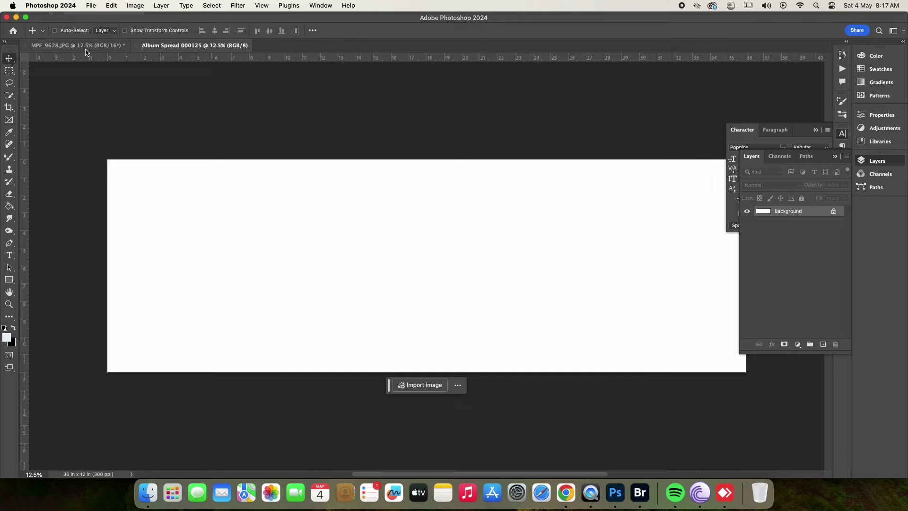
pyautogui.click(113, 45)
pyautogui.moveTo(360, 171); pyautogui.dragTo(337, 216)
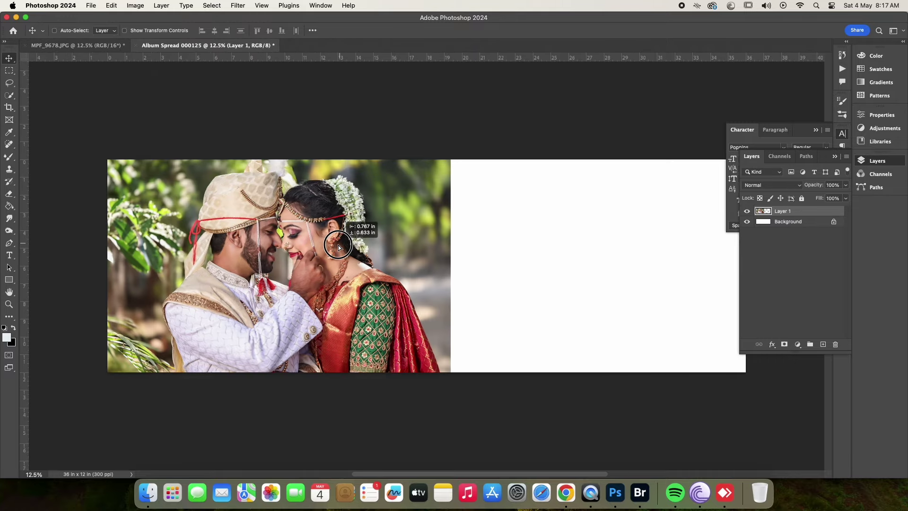
pyautogui.press('super+t')
pyautogui.moveTo(426, 147); pyautogui.dragTo(476, 112)
pyautogui.moveTo(453, 142)
pyautogui.mouseDown()
pyautogui.moveTo(412, 212)
pyautogui.moveTo(416, 249)
pyautogui.moveTo(424, 249)
pyautogui.mouseUp()
pyautogui.press('Return')
# - Select the couple photo's area and return to Bridge to browse for the next photo
pyautogui.keyDown('super'); pyautogui.click(763, 211); pyautogui.keyUp('super')
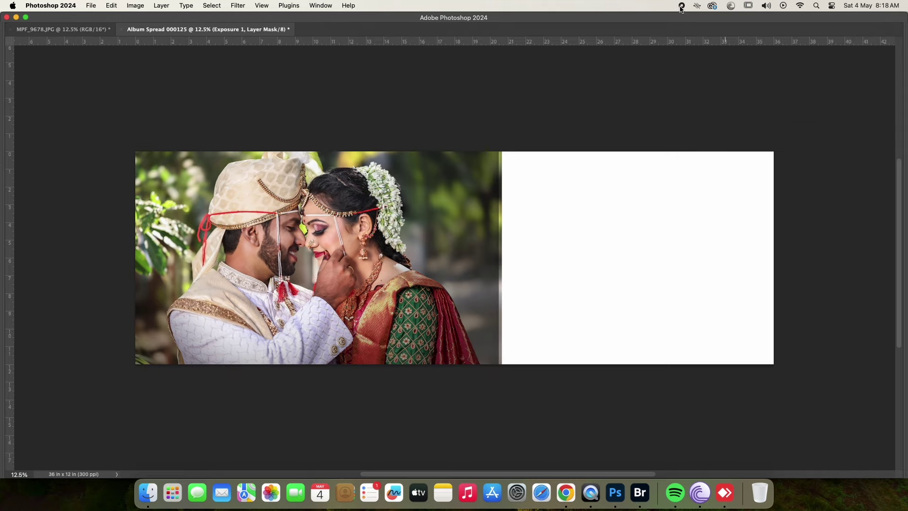
pyautogui.click(640, 492)
pyautogui.scroll(-5, 634, 361)
pyautogui.scroll(-5, 634, 361)
# - Open bride photo MPF_9708 from Bridge and launch the Camera Raw Filter on it
pyautogui.scroll(-5, 635, 361)
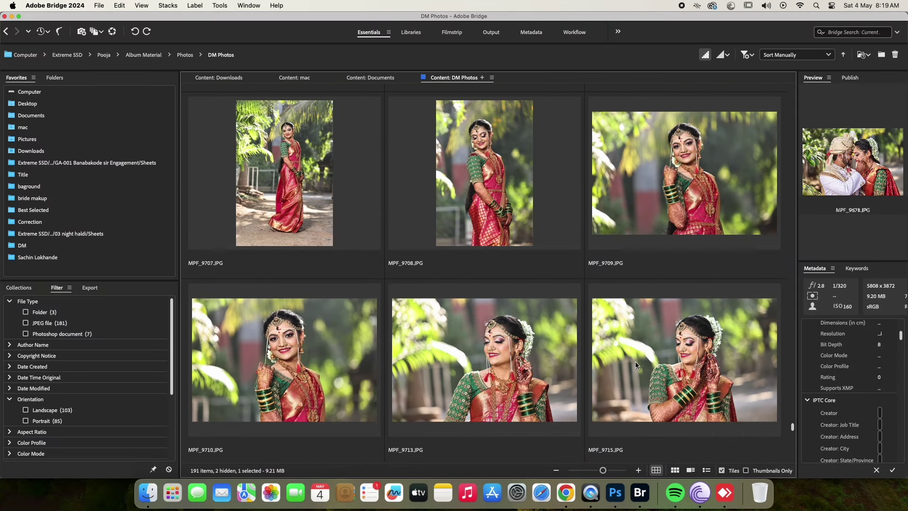
pyautogui.doubleClick(485, 173)
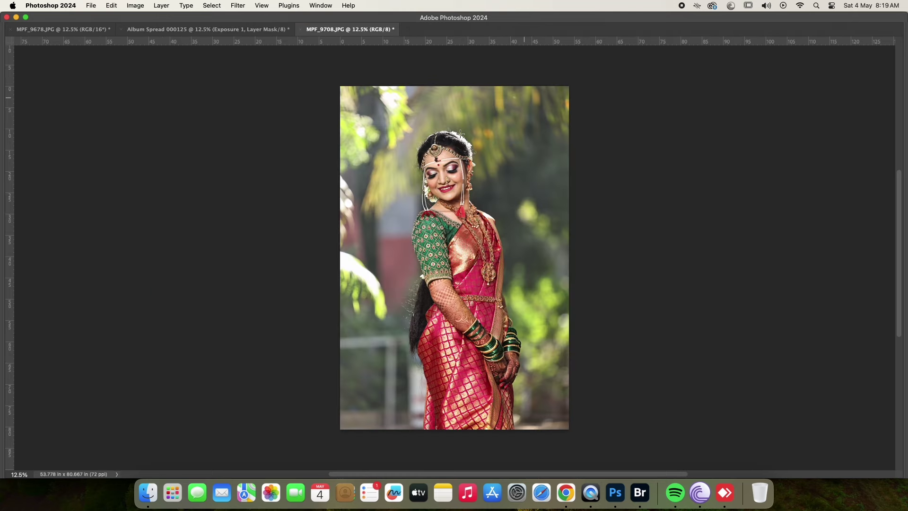
pyautogui.scroll(5, 460, 135)
pyautogui.click(238, 5)
pyautogui.click(283, 86)
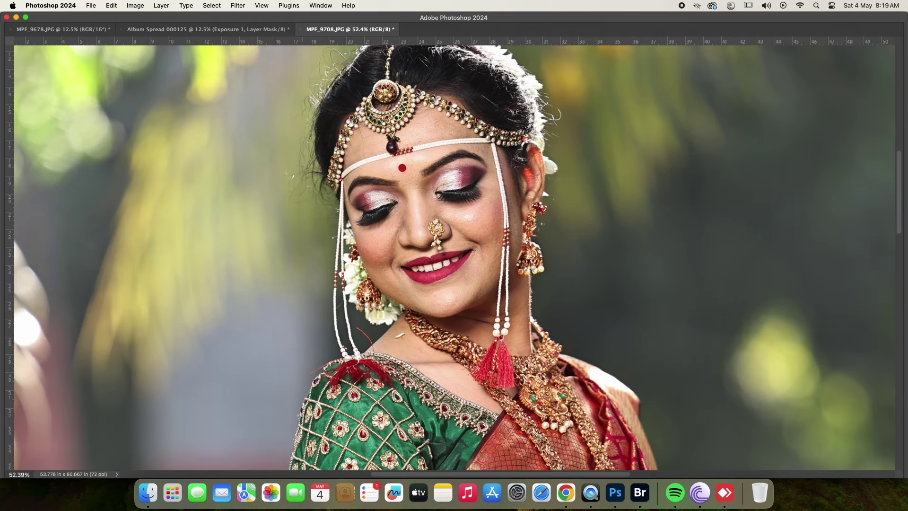
pyautogui.click(788, 136)
# - Brighten exposure slightly and add a background mask darkening the backdrop to -1.30 exposure
pyautogui.moveTo(818, 158)
pyautogui.mouseDown()
pyautogui.moveTo(800, 188)
pyautogui.moveTo(826, 157)
pyautogui.mouseUp()
pyautogui.click(900, 79)
pyautogui.click(853, 125)
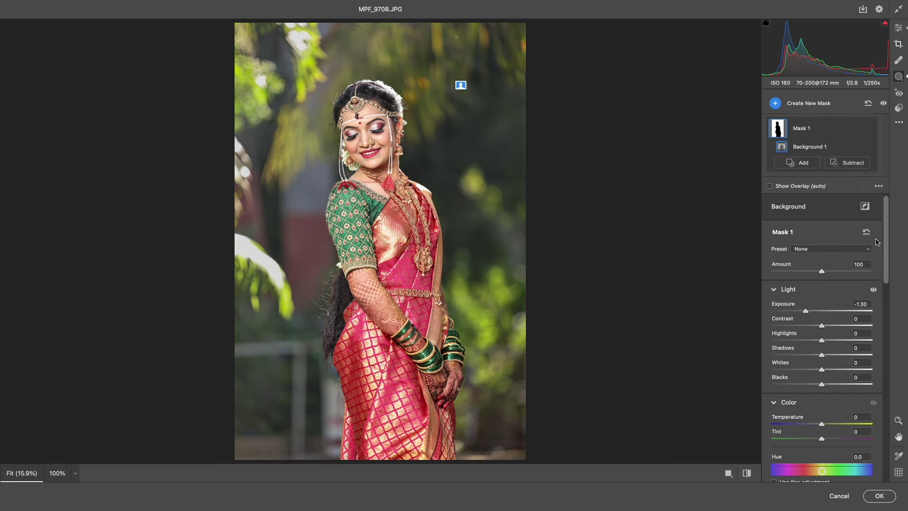
pyautogui.press('e')
# - Add a -35 edge vignette and +25 vibrance, compare before/after, and apply the edits
pyautogui.click(773, 272)
pyautogui.moveTo(822, 240); pyautogui.dragTo(807, 240)
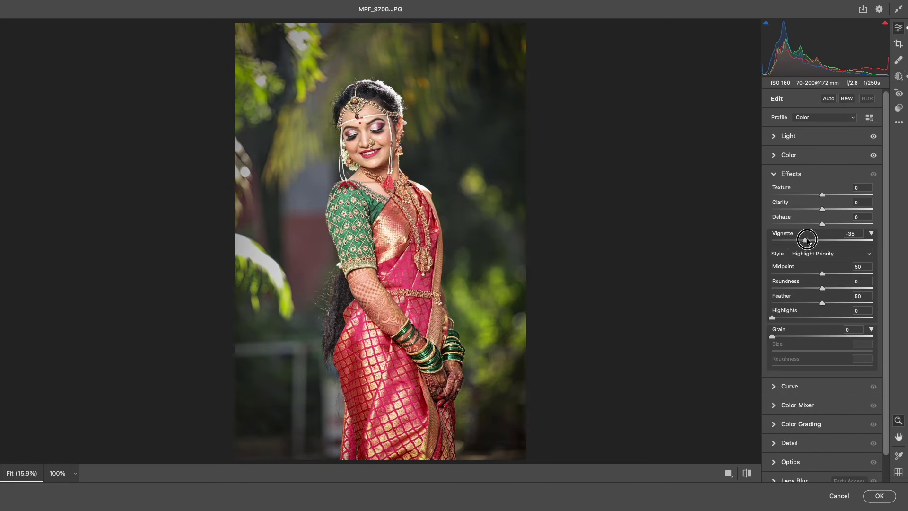
pyautogui.click(777, 156)
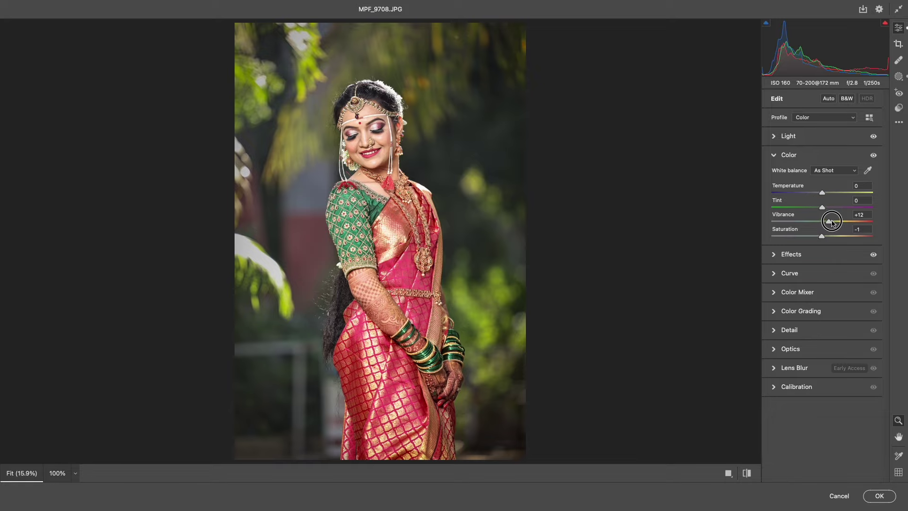
pyautogui.press('q')
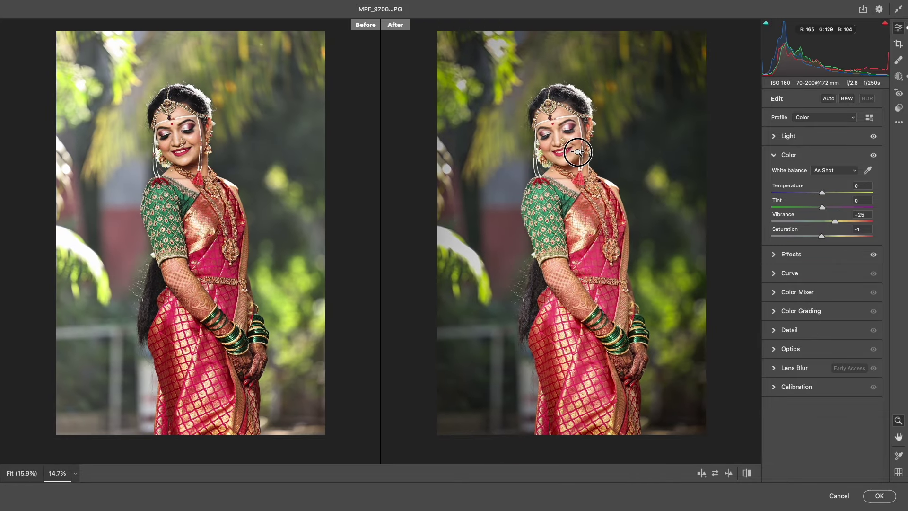
pyautogui.click(878, 496)
# - Retouch the bride in SkinFiner, place her at the spread's right, and shift the couple photo left
pyautogui.click(238, 5)
pyautogui.moveTo(243, 209)
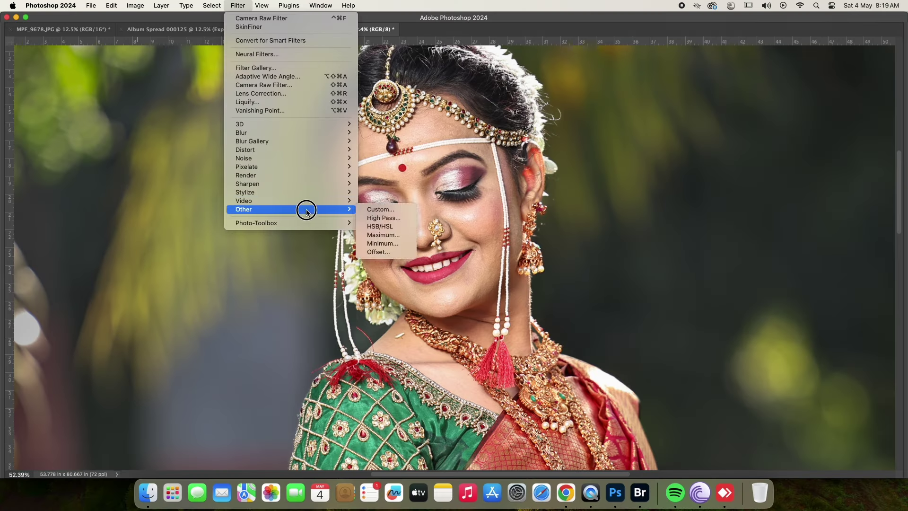
pyautogui.click(369, 220)
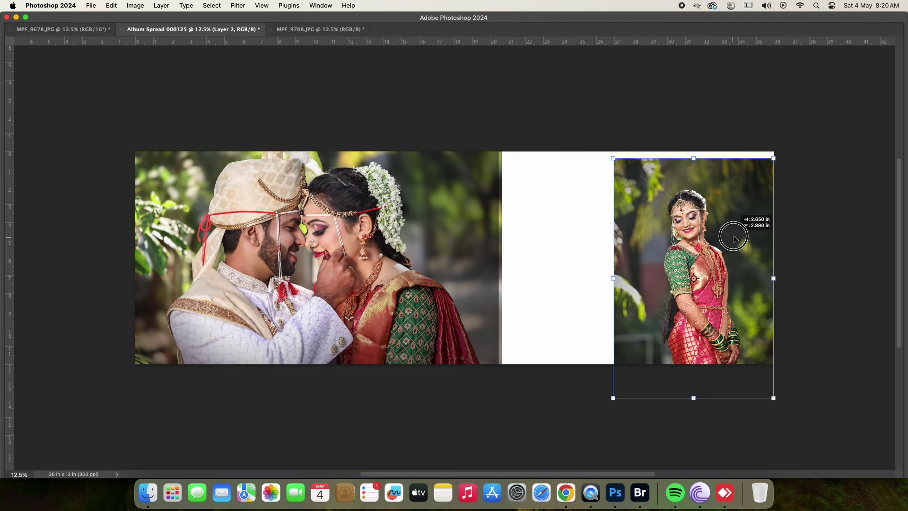
pyautogui.moveTo(734, 237)
pyautogui.mouseDown()
pyautogui.moveTo(716, 251)
pyautogui.moveTo(724, 252)
pyautogui.mouseUp()
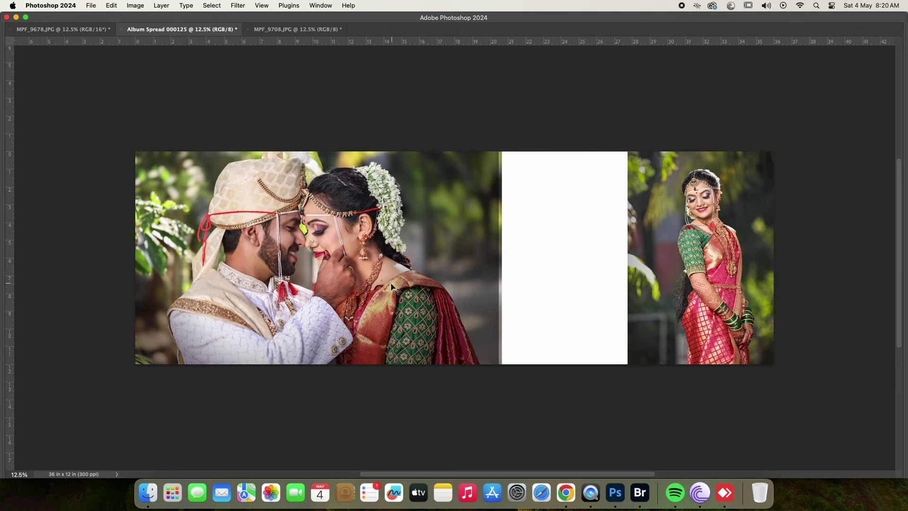
pyautogui.moveTo(403, 291); pyautogui.dragTo(376, 292)
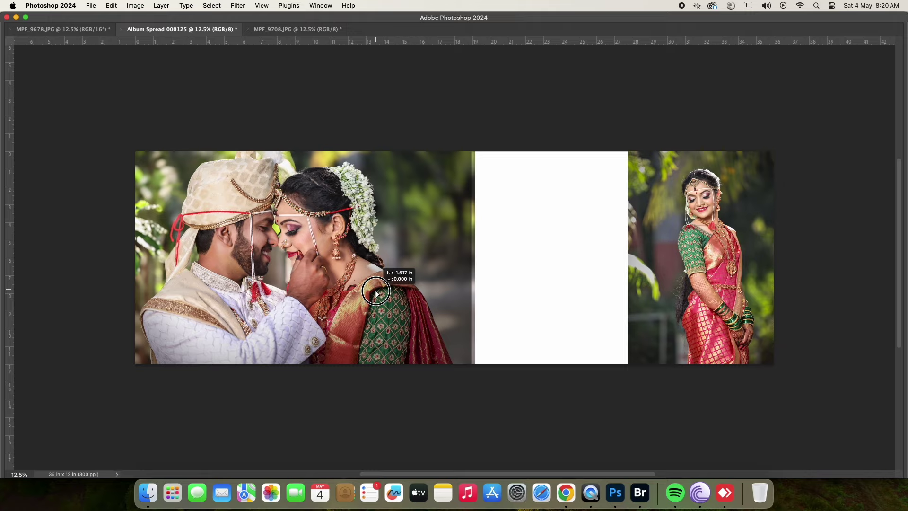
pyautogui.press('super+Tab')
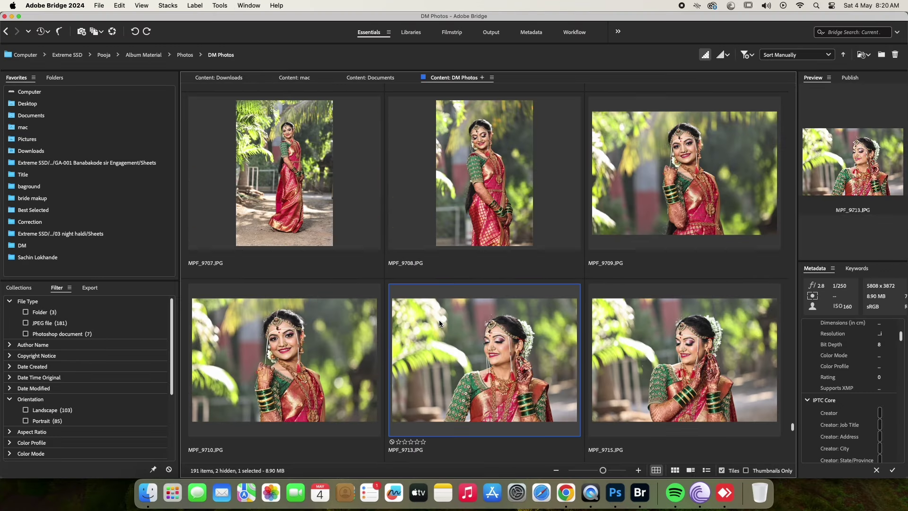
# - Open groom photo MPF_9665 in Photoshop and launch the Camera Raw Filter on it
pyautogui.scroll(5, 446, 325)
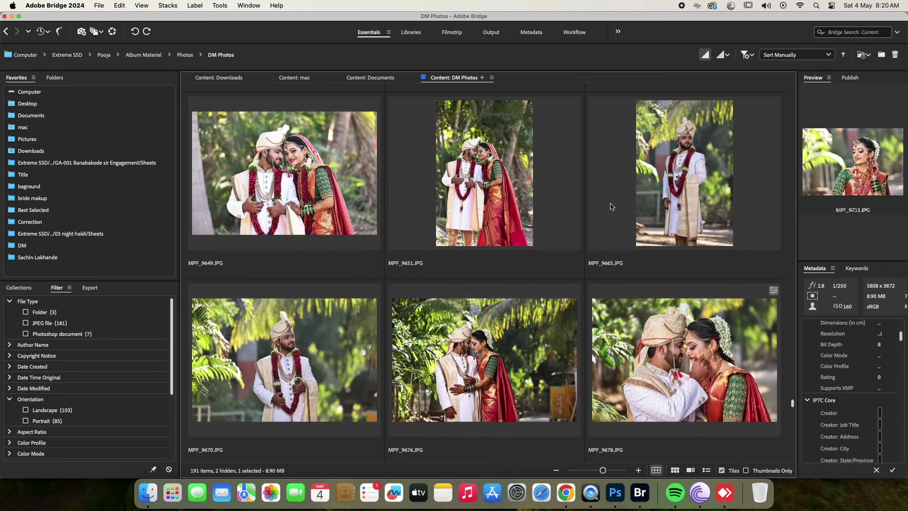
pyautogui.moveTo(610, 207); pyautogui.dragTo(609, 30)
pyautogui.press('super+Tab')
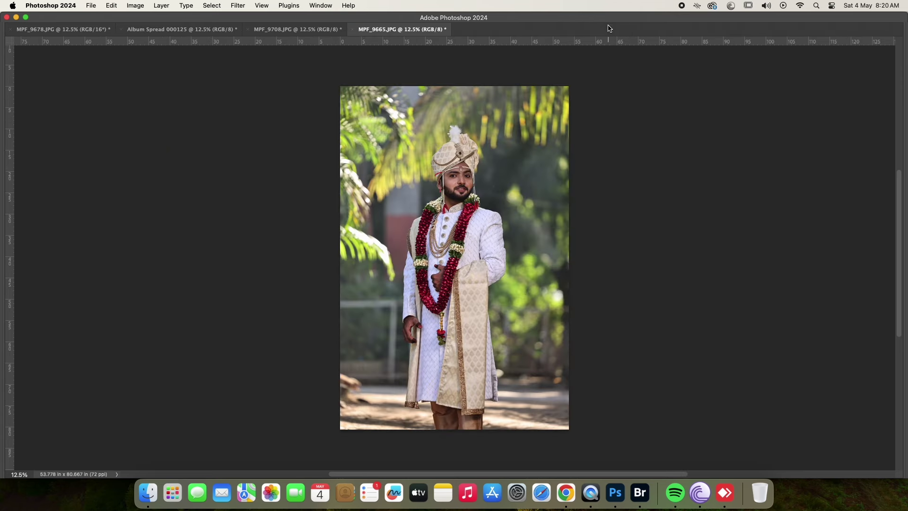
pyautogui.scroll(3, 543, 253)
pyautogui.click(238, 5)
pyautogui.click(672, 136)
pyautogui.press('shift+super+a')
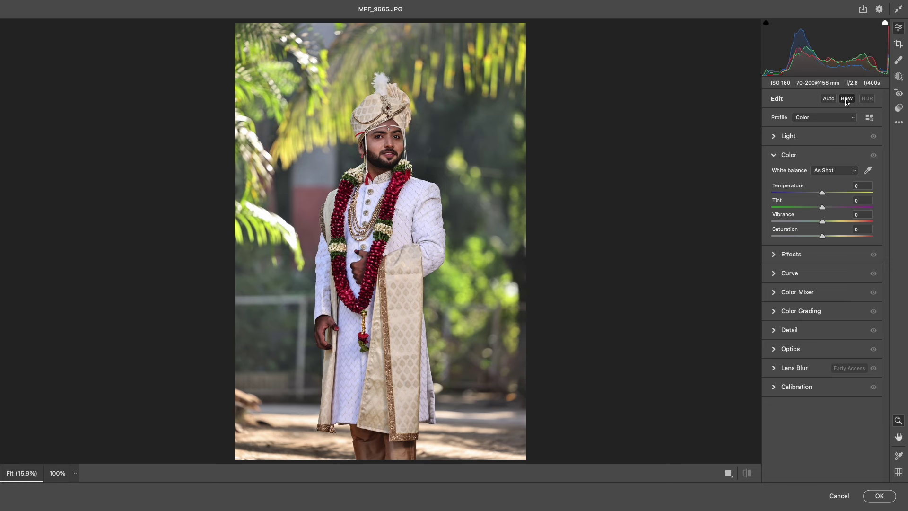
# - Brighten the groom's exposure and darken a masked background behind him
pyautogui.click(788, 135)
pyautogui.moveTo(822, 157)
pyautogui.mouseDown()
pyautogui.moveTo(801, 187)
pyautogui.moveTo(827, 157)
pyautogui.mouseUp()
pyautogui.click(898, 76)
pyautogui.click(857, 124)
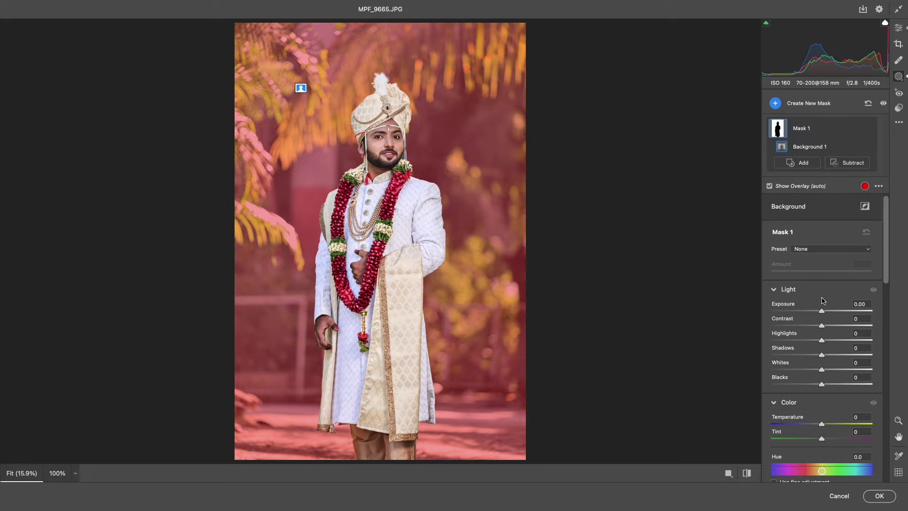
pyautogui.moveTo(821, 311); pyautogui.dragTo(803, 310)
# - Add a -25 edge vignette and compare before/after, zoomed in on the groom's face
pyautogui.click(898, 28)
pyautogui.click(791, 175)
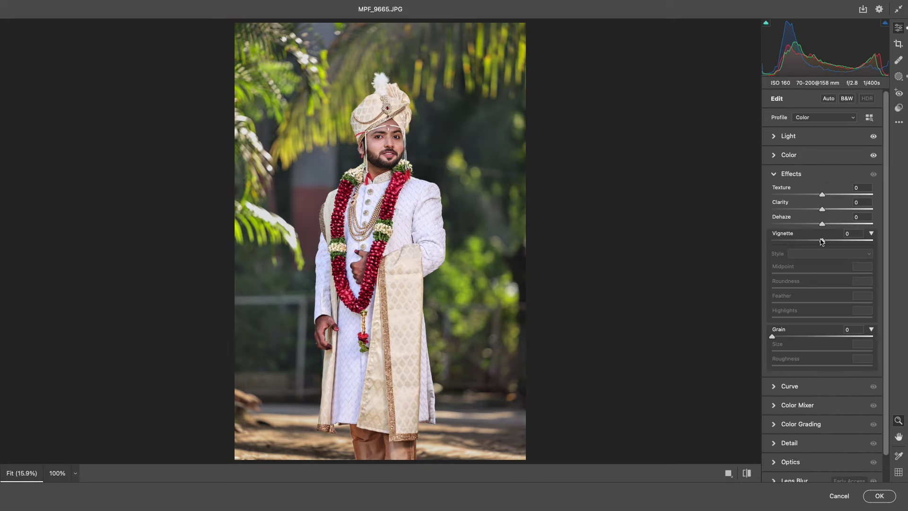
pyautogui.moveTo(821, 241); pyautogui.dragTo(809, 240)
pyautogui.press('q')
pyautogui.hotkey('ctrl', '-')
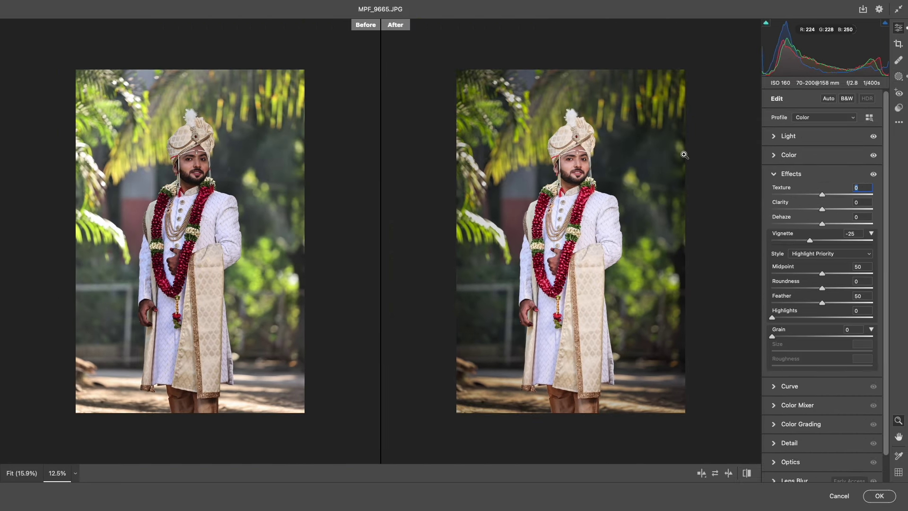
pyautogui.moveTo(547, 181); pyautogui.dragTo(679, 293)
# - Raise exposure to +0.90, apply the Camera Raw edits, and start a SkinFiner retouch
pyautogui.click(788, 136)
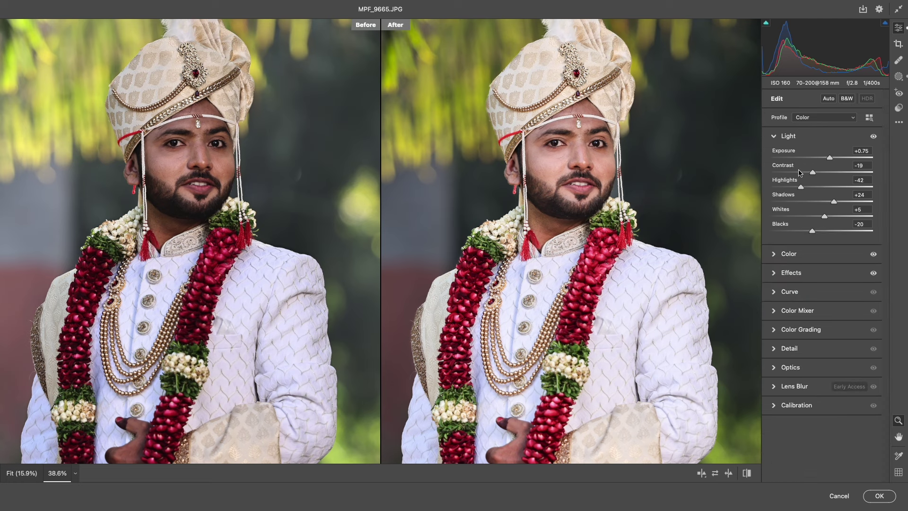
pyautogui.moveTo(826, 159); pyautogui.dragTo(828, 160)
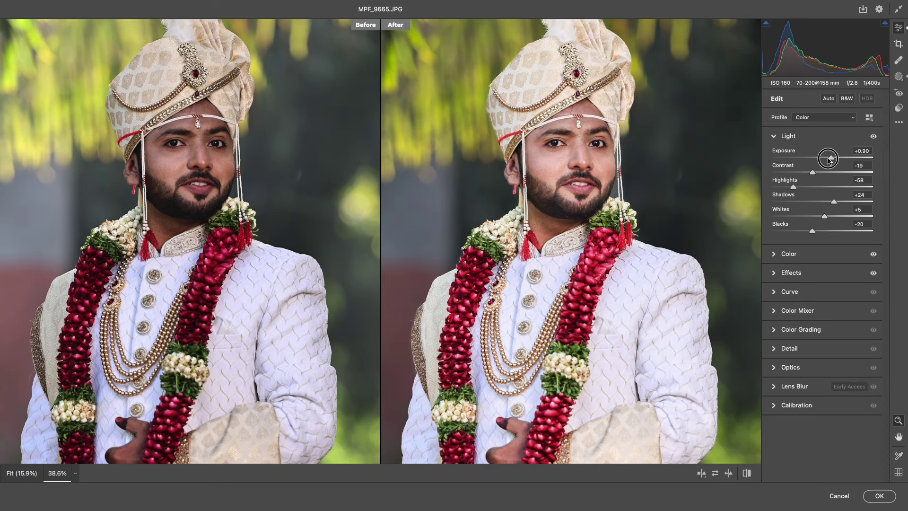
pyautogui.click(875, 497)
pyautogui.click(238, 5)
pyautogui.click(293, 184)
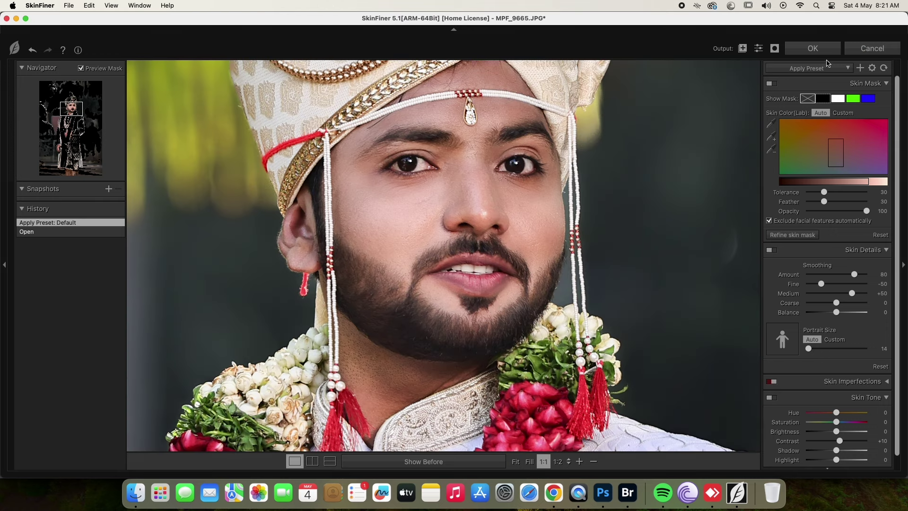
# - Apply the groom's skin retouch, place his portrait in the white panel, and shrink the couple photo
pyautogui.click(827, 51)
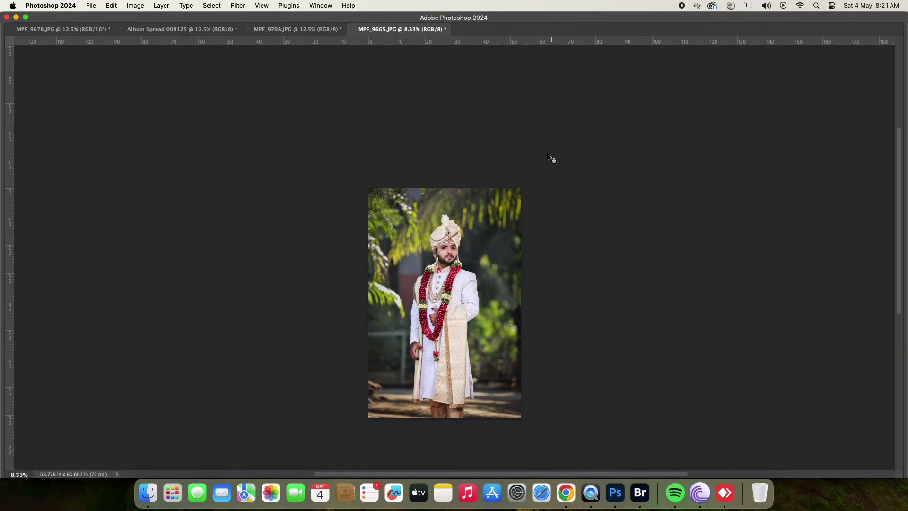
pyautogui.moveTo(551, 158)
pyautogui.mouseDown()
pyautogui.moveTo(593, 305)
pyautogui.moveTo(576, 265)
pyautogui.mouseUp()
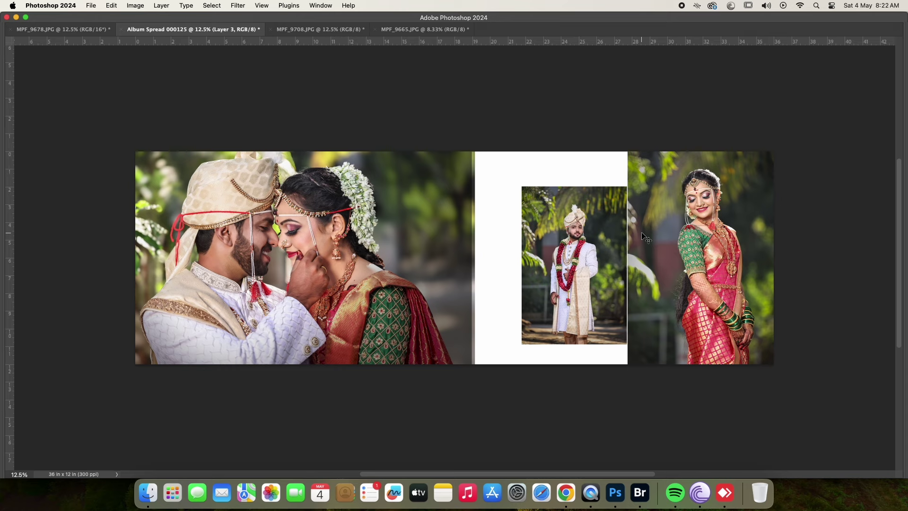
pyautogui.press('Return')
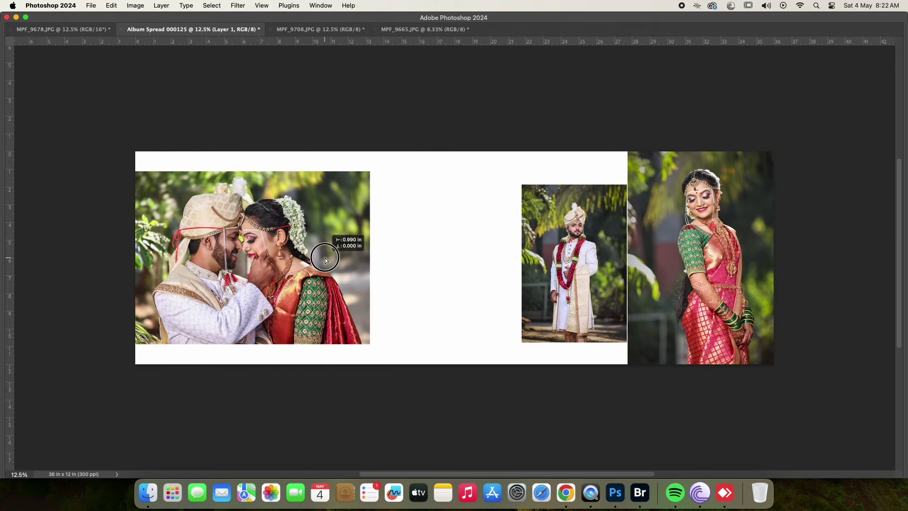
pyautogui.moveTo(325, 260); pyautogui.dragTo(327, 259)
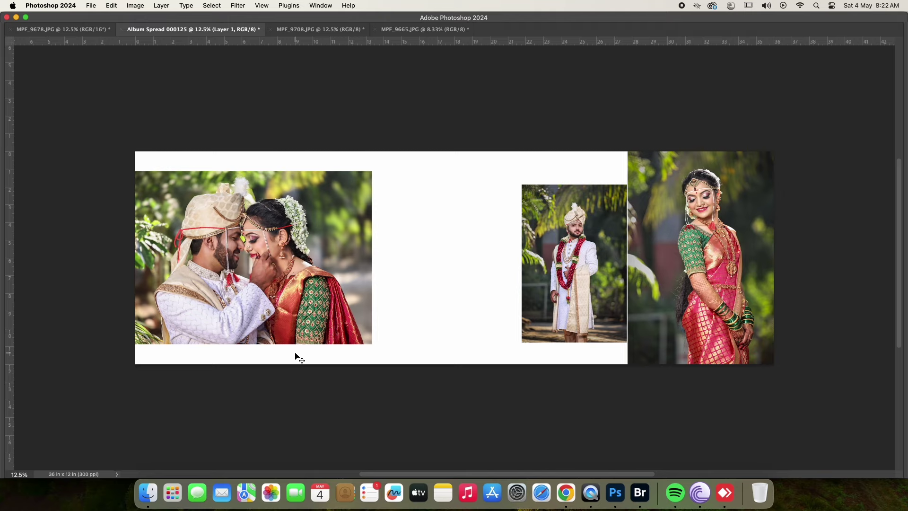
# - Drag bride shot MPF_9713 from Bridge into the centre of the spread
pyautogui.click(640, 492)
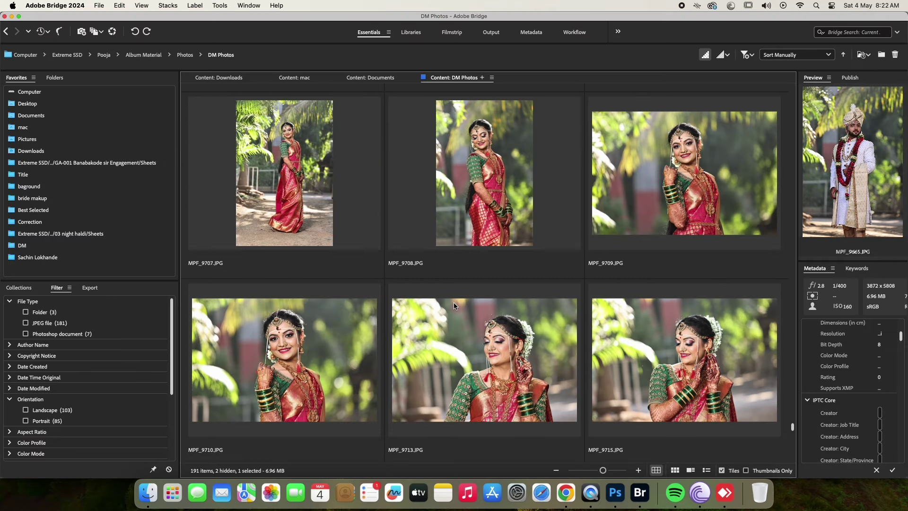
pyautogui.scroll(-3, 453, 302)
pyautogui.moveTo(504, 177)
pyautogui.mouseDown()
pyautogui.moveTo(562, 139)
pyautogui.moveTo(420, 253)
pyautogui.moveTo(439, 282)
pyautogui.mouseUp()
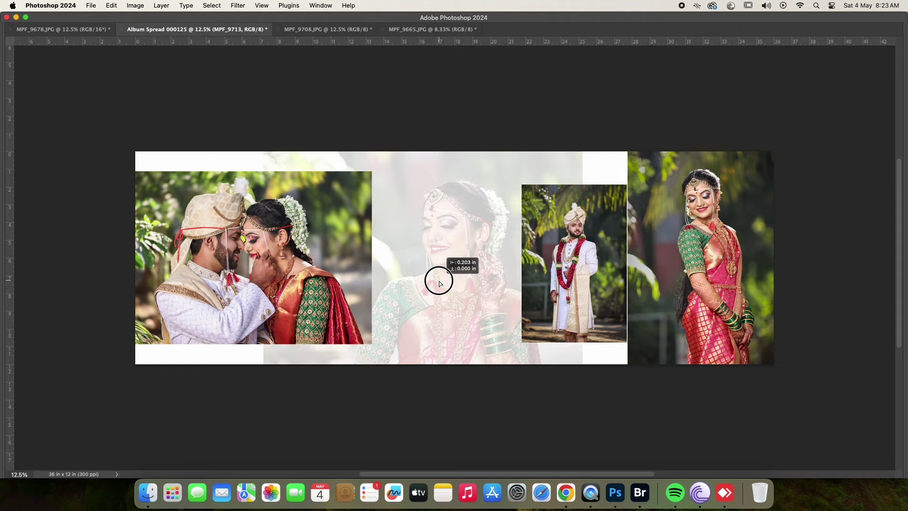
# - Save and close MPF_9708, MPF_9665 and MPF_9678 at JPEG quality 12
pyautogui.click(328, 29)
pyautogui.click(279, 29)
pyautogui.click(477, 196)
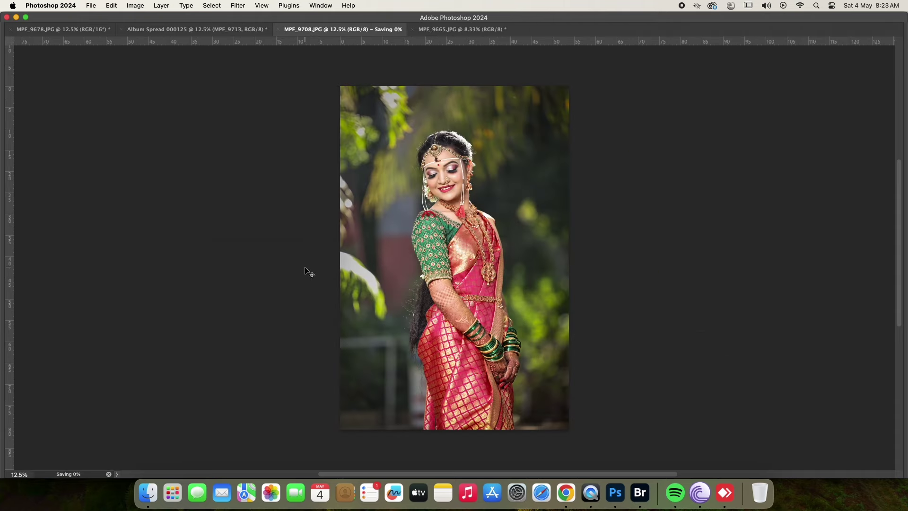
pyautogui.press('super+w')
pyautogui.press('Return')
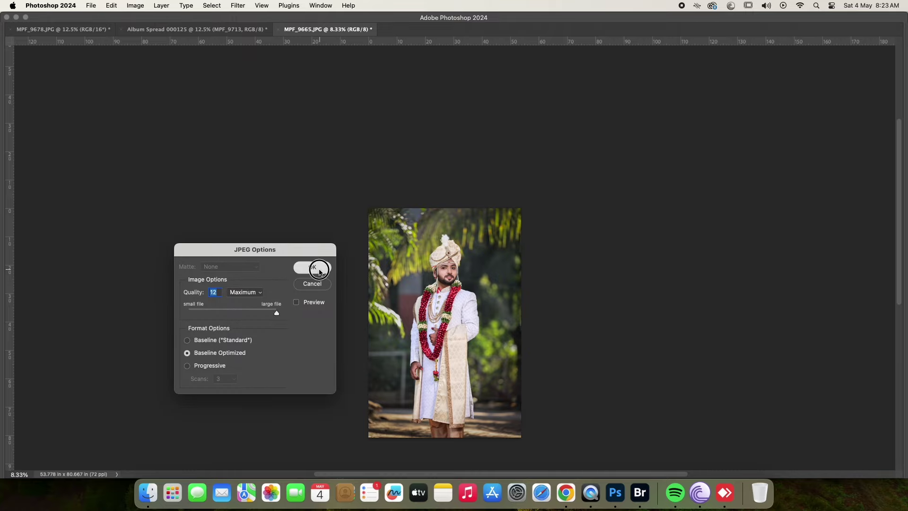
pyautogui.press('Return')
pyautogui.click(14, 31)
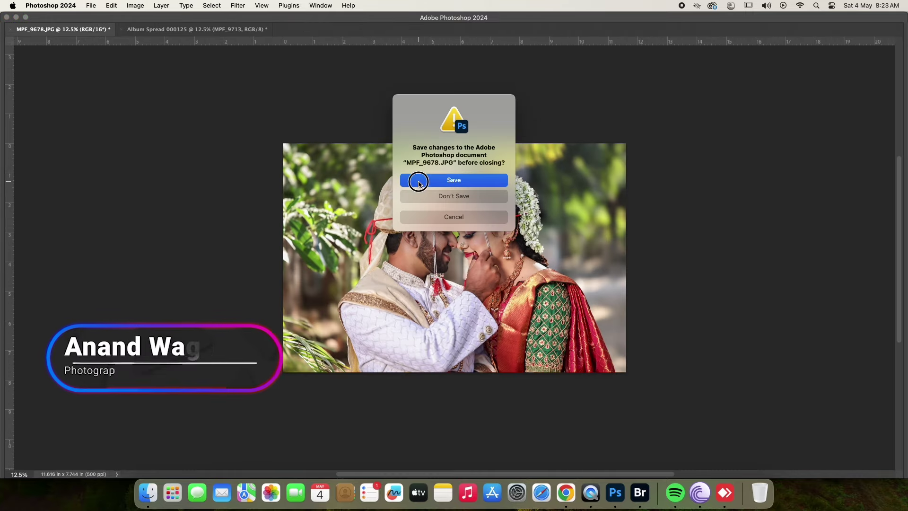
pyautogui.click(415, 180)
pyautogui.click(736, 398)
# - Open the 7960011.psd invitation template and carry its corner flower layer to the spread
pyautogui.moveTo(152, 172); pyautogui.dragTo(388, 53)
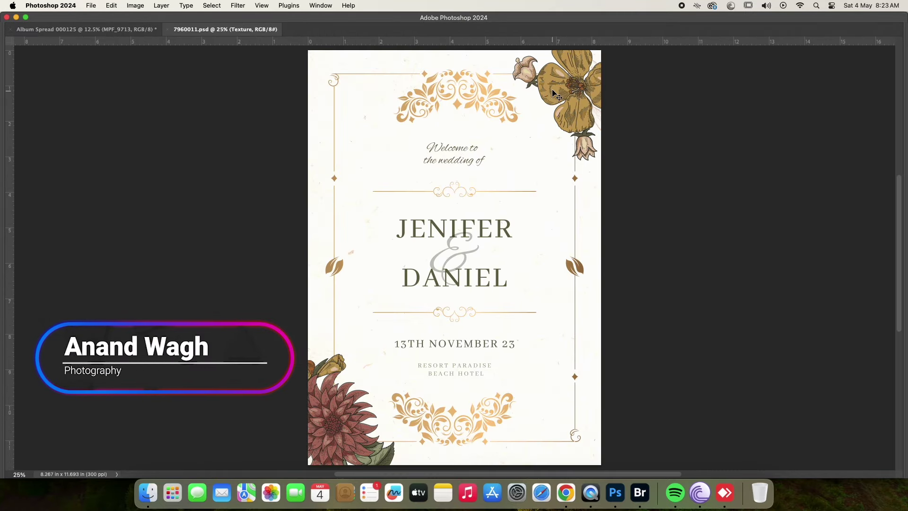
pyautogui.rightClick(559, 93)
pyautogui.click(624, 115)
pyautogui.moveTo(567, 76); pyautogui.dragTo(608, 164)
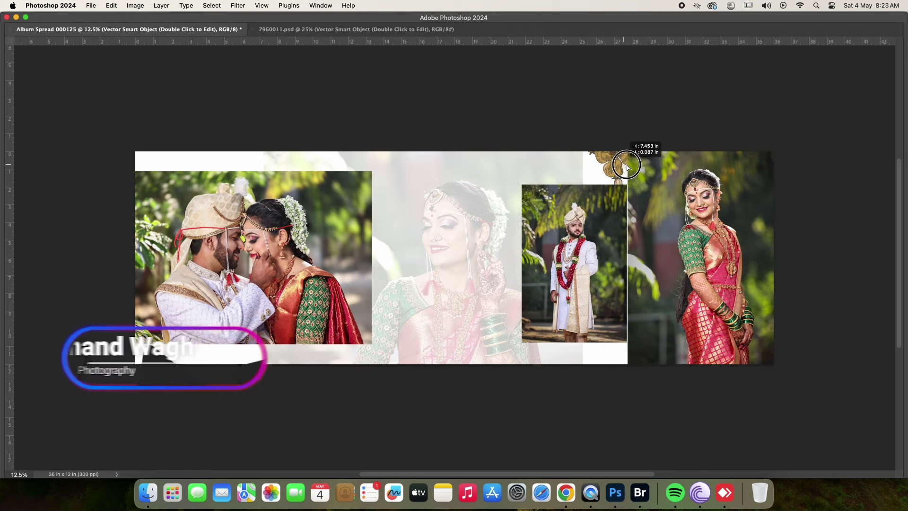
# - Drop the flower at the spread's top-right corner and bring over the bottom-left flower layer
pyautogui.moveTo(609, 164); pyautogui.dragTo(628, 164)
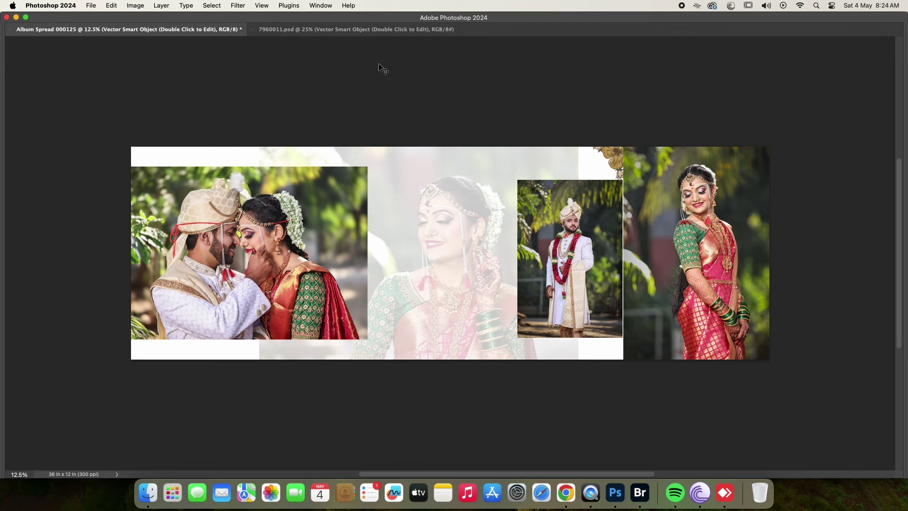
pyautogui.click(369, 30)
pyautogui.rightClick(333, 417)
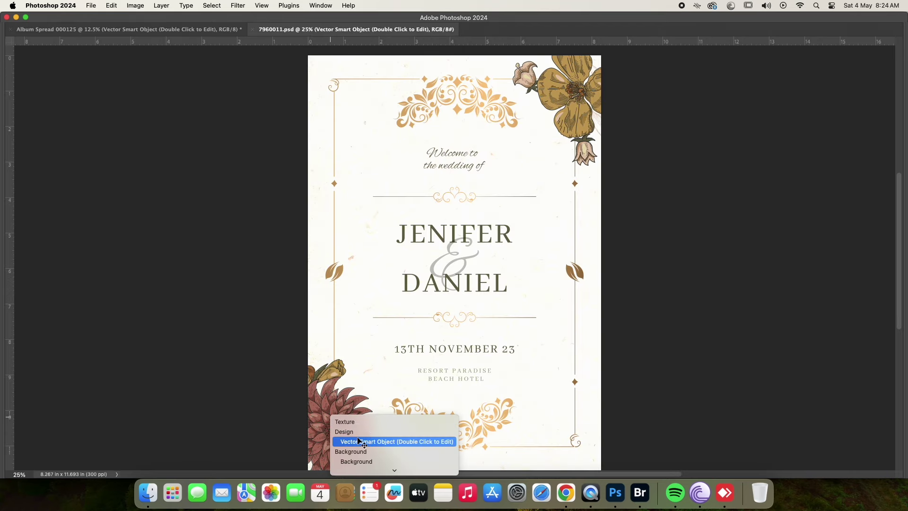
pyautogui.click(395, 437)
pyautogui.moveTo(341, 426)
pyautogui.mouseDown()
pyautogui.moveTo(314, 205)
pyautogui.moveTo(378, 300)
pyautogui.mouseUp()
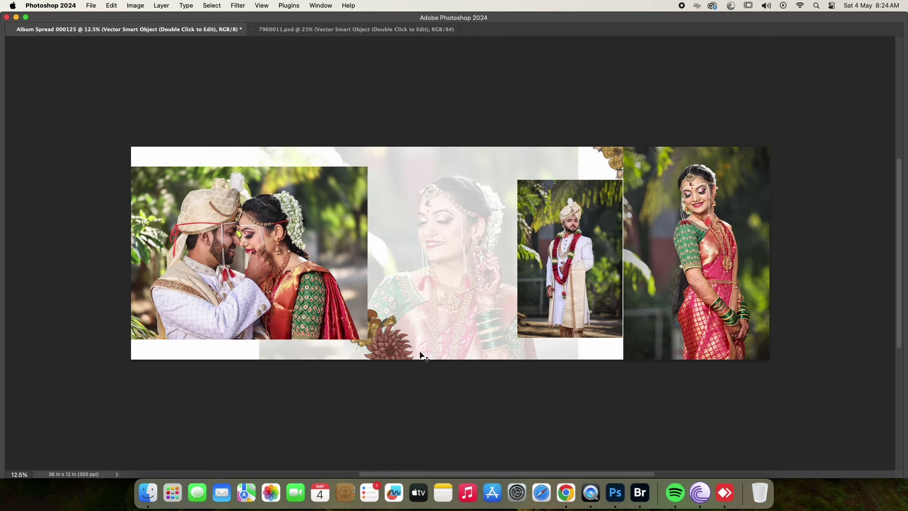
# - Scale the flower along the bottom edge, copy it top-left at 50% opacity, and place MPF_9713 centrally
pyautogui.hotkey('ctrl', 't')
pyautogui.moveTo(478, 338)
pyautogui.mouseDown()
pyautogui.moveTo(545, 317)
pyautogui.moveTo(482, 361)
pyautogui.mouseUp()
pyautogui.press('Return')
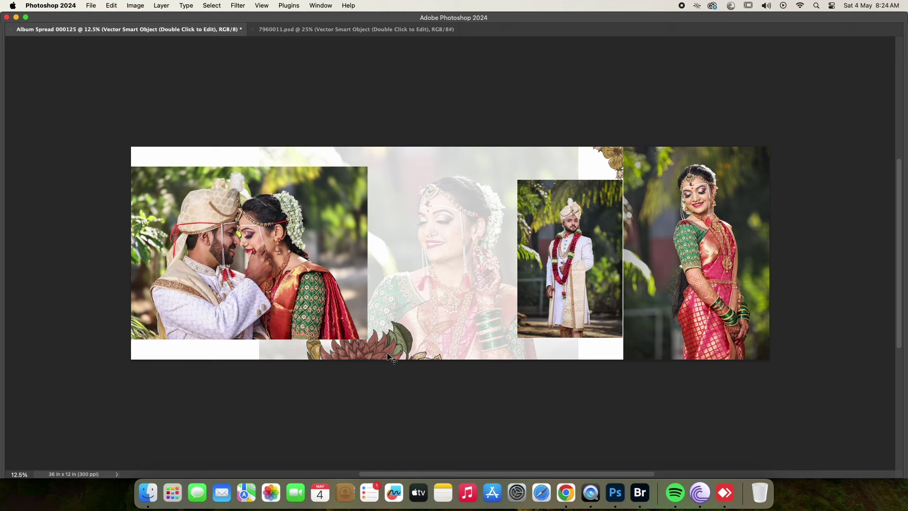
pyautogui.moveTo(385, 355); pyautogui.dragTo(211, 115)
pyautogui.press('5')
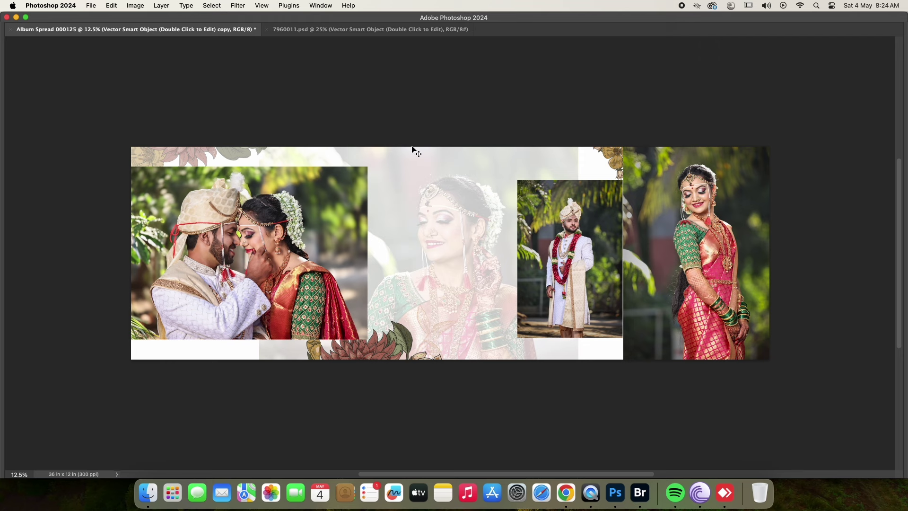
pyautogui.moveTo(414, 150); pyautogui.dragTo(468, 241)
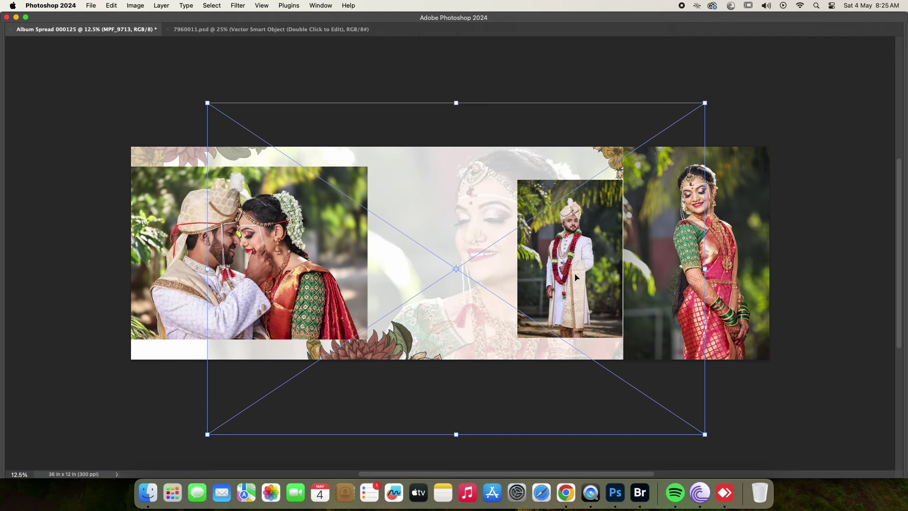
# - Commit the bride image and lay a near-white #e4e3e3 solid colour fill layer over the spread
pyautogui.press('Return')
pyautogui.press('Tab')
pyautogui.click(797, 345)
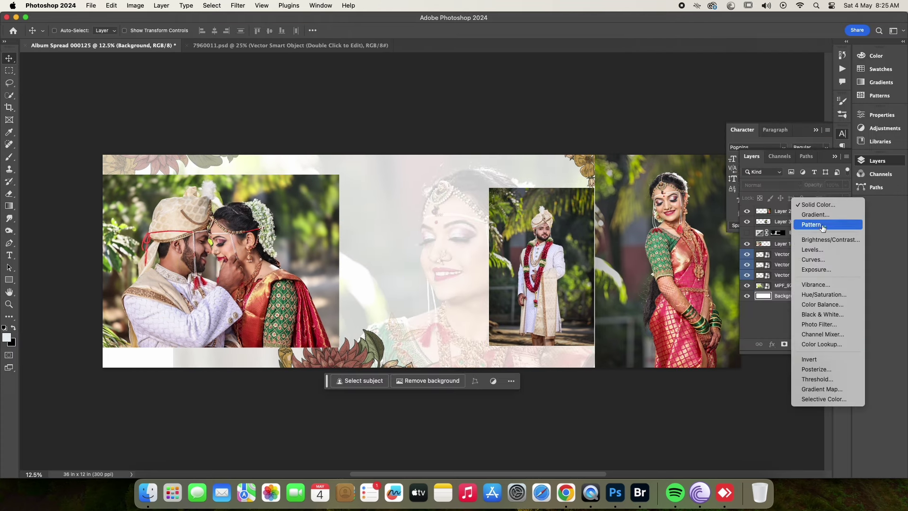
pyautogui.click(817, 204)
pyautogui.click(655, 157)
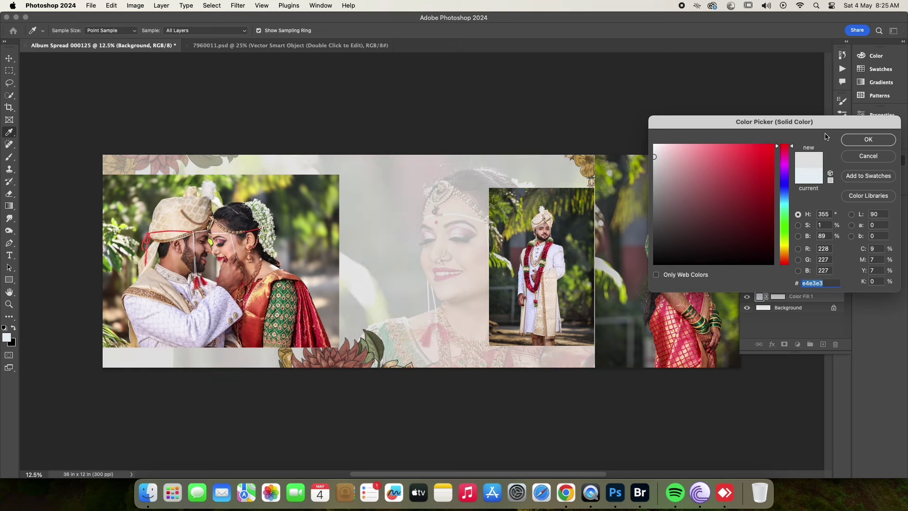
pyautogui.click(867, 140)
pyautogui.press('Tab')
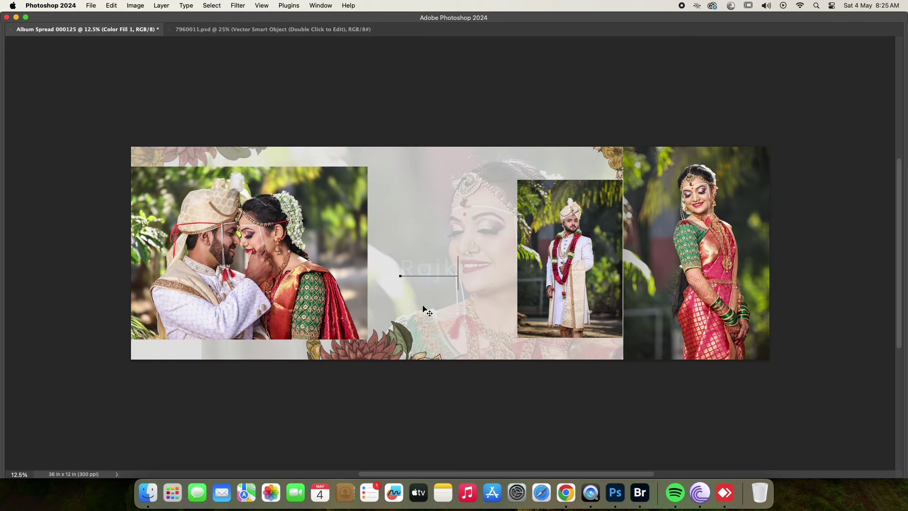
# - Colour the RAJKUMAR text pink and shrink it to 42 pt
pyautogui.click(874, 94)
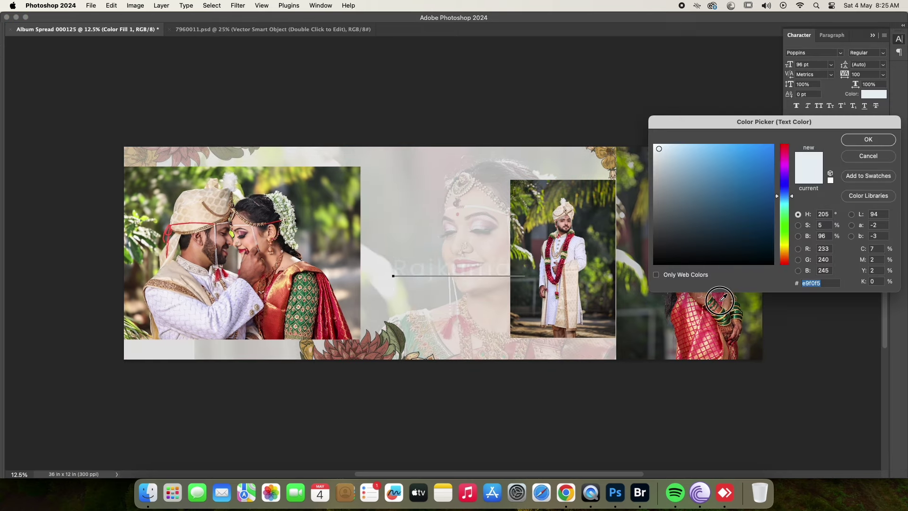
pyautogui.press('Return')
pyautogui.moveTo(778, 70); pyautogui.dragTo(761, 71)
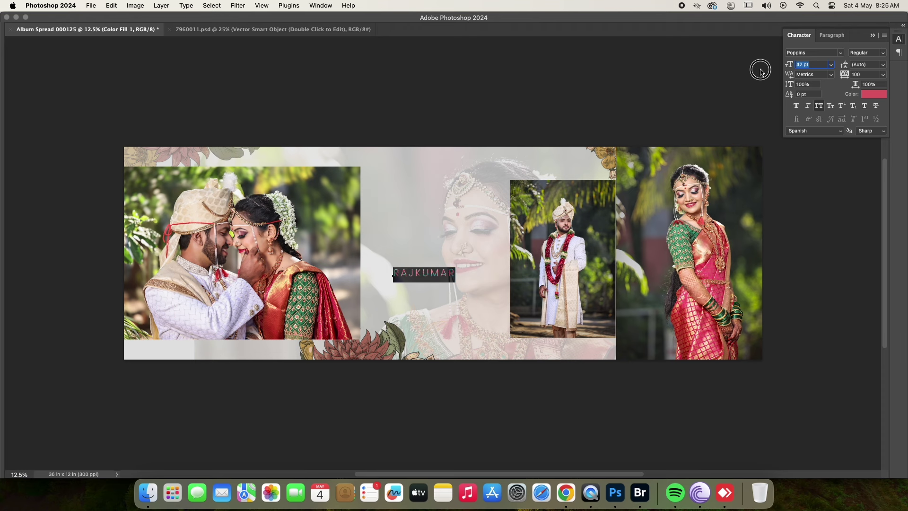
pyautogui.write('35')
# - Duplicate RAJKUMAR below and turn the copy into green 'RAJNANDINI'
pyautogui.moveTo(415, 243)
pyautogui.mouseDown()
pyautogui.moveTo(403, 223)
pyautogui.moveTo(406, 239)
pyautogui.mouseUp()
pyautogui.scroll(1, 405, 239)
pyautogui.doubleClick(403, 231)
pyautogui.click(875, 95)
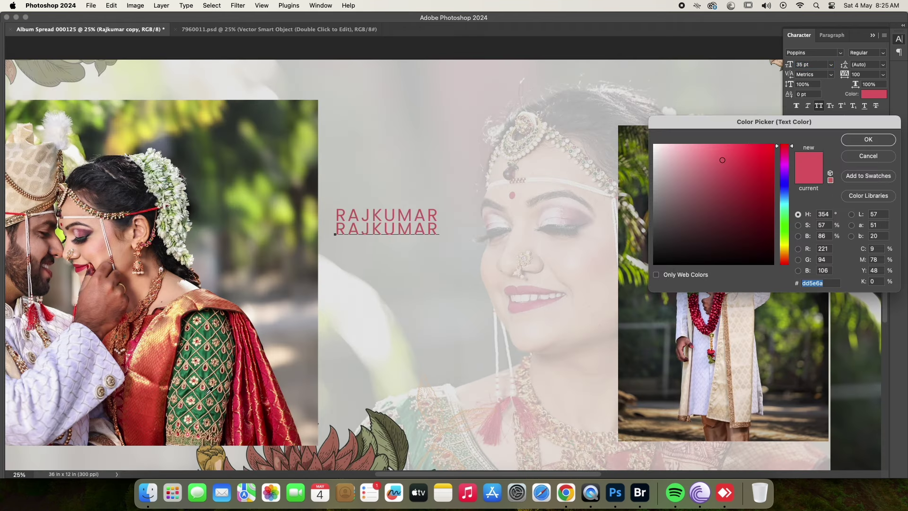
pyautogui.click(737, 223)
pyautogui.click(865, 140)
pyautogui.write('RAJNAN')
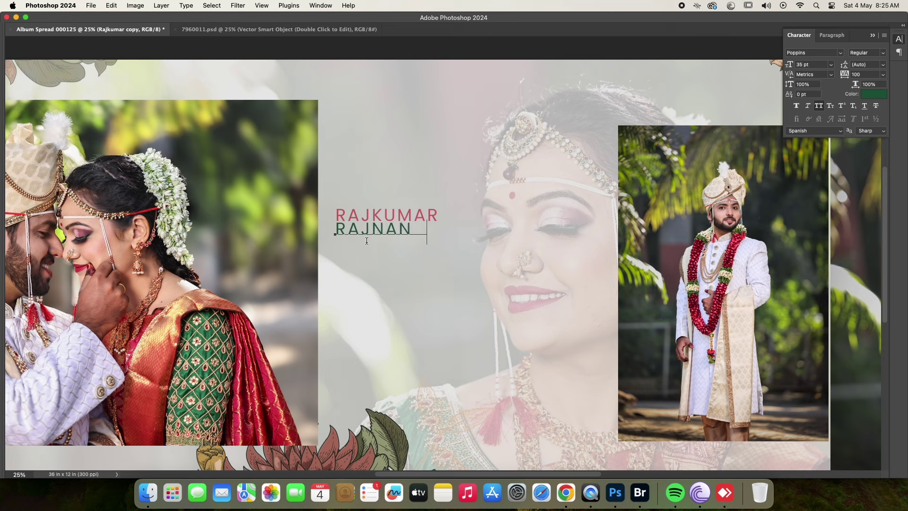
pyautogui.write('DINI')
pyautogui.hotkey('ctrl', 'Return')
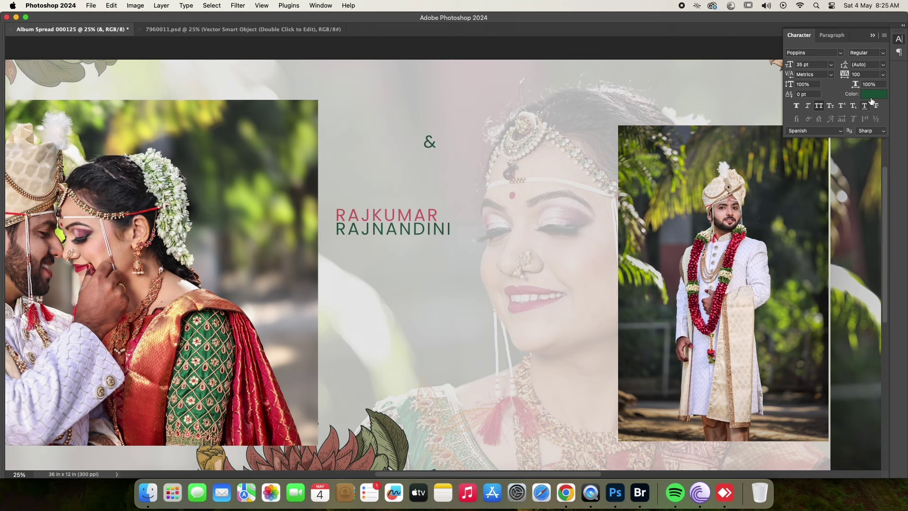
# - Make the ampersand white and move it between the two names
pyautogui.click(874, 94)
pyautogui.click(653, 146)
pyautogui.click(811, 136)
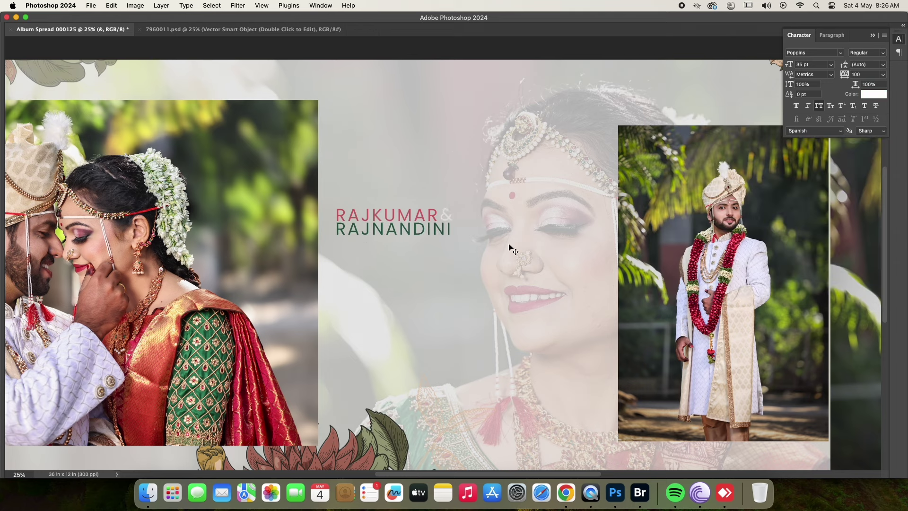
pyautogui.click(873, 94)
pyautogui.click(855, 138)
pyautogui.scroll(2, 455, 221)
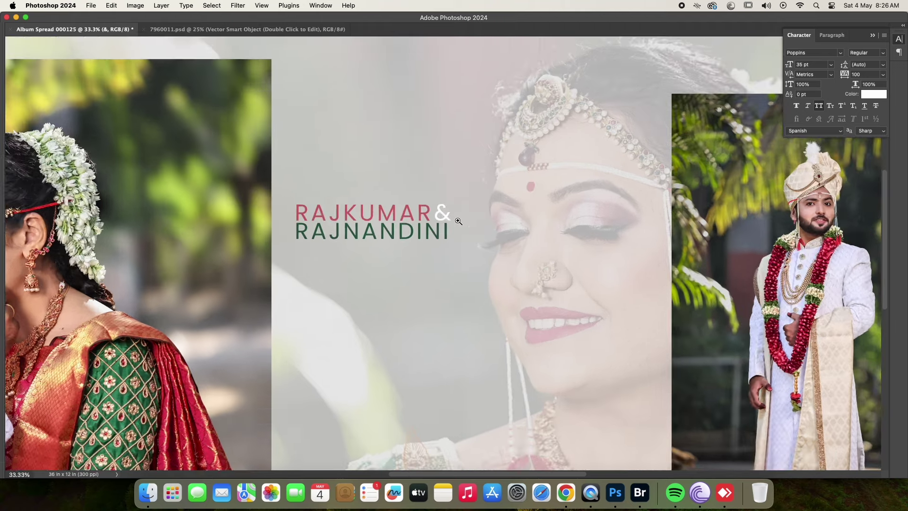
pyautogui.moveTo(430, 210)
pyautogui.mouseDown()
pyautogui.moveTo(445, 267)
pyautogui.moveTo(412, 231)
pyautogui.mouseUp()
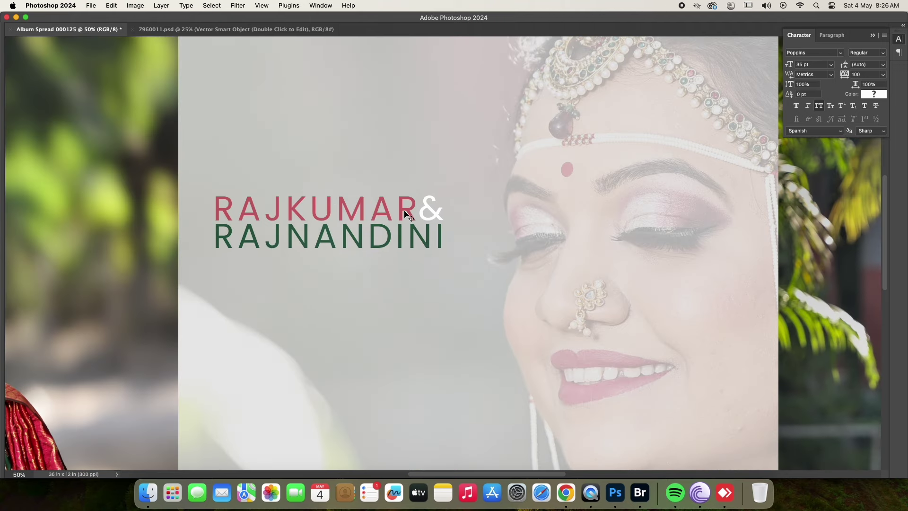
# - Tuck the ampersand beside RAJKUMAR and shift the names title down and left
pyautogui.rightClick(407, 218)
pyautogui.click(421, 223)
pyautogui.scroll(-3, 412, 301)
pyautogui.moveTo(439, 265); pyautogui.dragTo(432, 296)
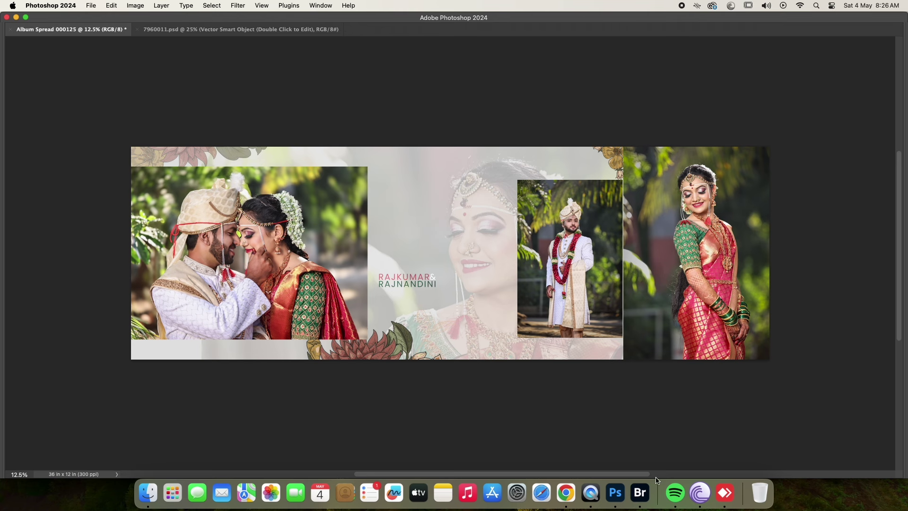
# - Fill a marquee-selected vertical strip with a light blue solid colour layer, moved down the stack
pyautogui.moveTo(408, 335); pyautogui.dragTo(413, 383)
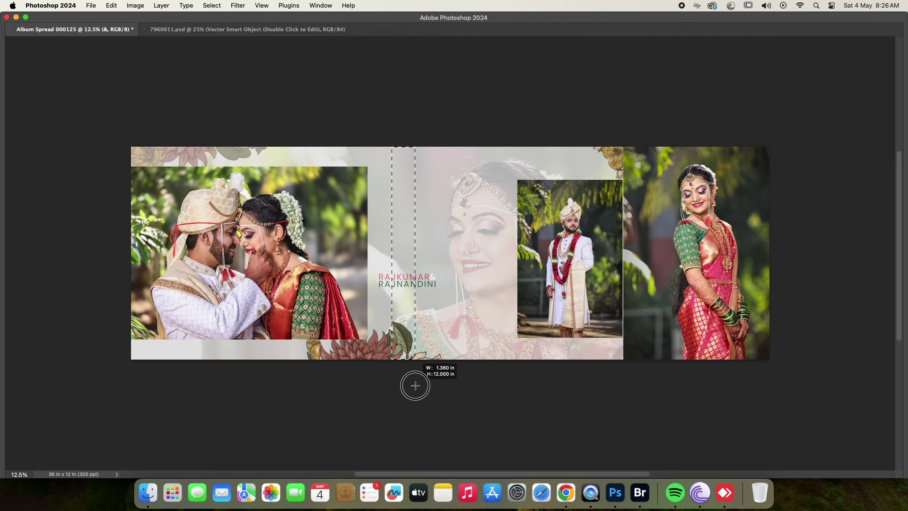
pyautogui.press('Tab')
pyautogui.click(798, 344)
pyautogui.click(813, 207)
pyautogui.click(877, 140)
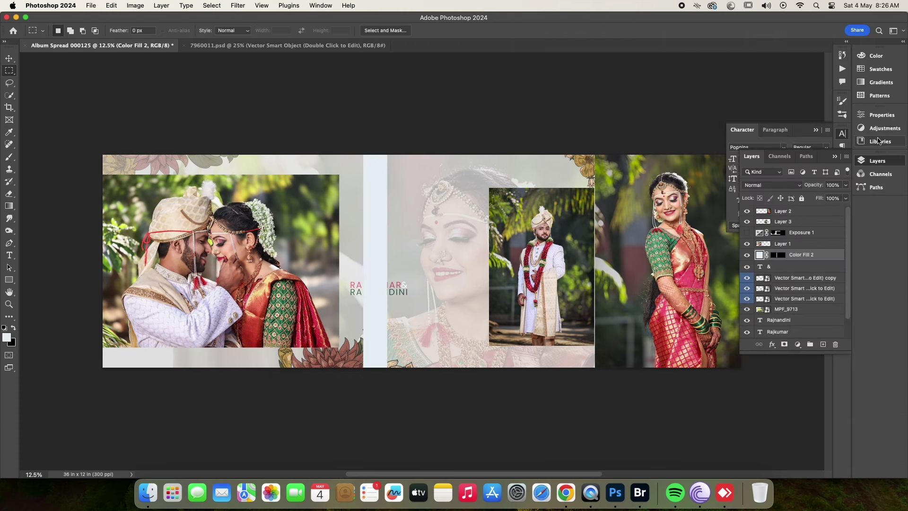
pyautogui.hotkey('ctrl', '[')
pyautogui.hotkey('ctrl', '[')
pyautogui.hotkey('ctrl', '[')
pyautogui.hotkey('ctrl', '[')
pyautogui.hotkey('ctrl', '[')
# - Stretch the light blue band to full height and zoom in on the names
pyautogui.hotkey('ctrl', 't')
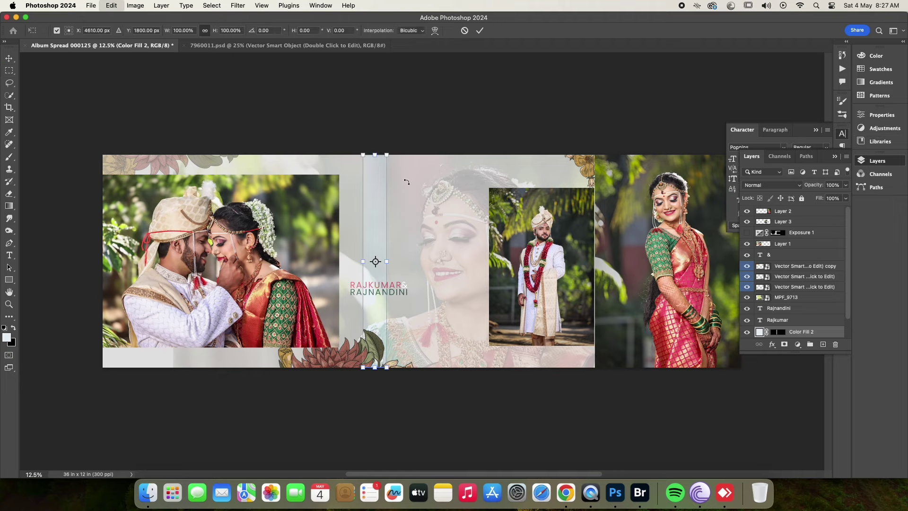
pyautogui.moveTo(375, 324); pyautogui.dragTo(377, 271)
pyautogui.press('Return')
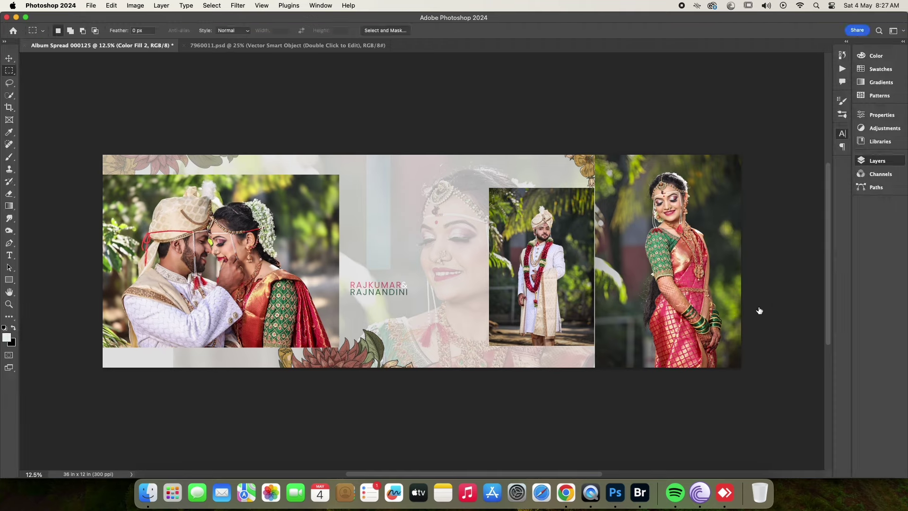
pyautogui.press('Tab')
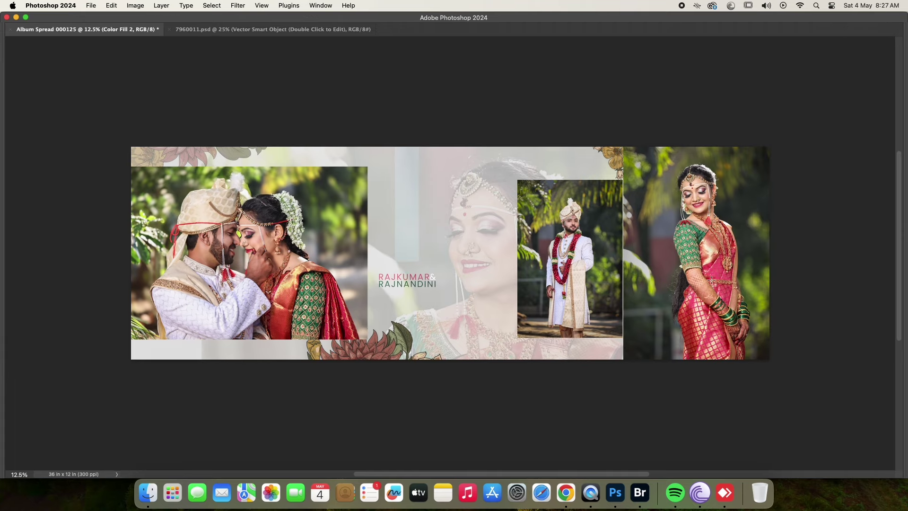
pyautogui.click(405, 273)
pyautogui.write('20 APRIL 2024')
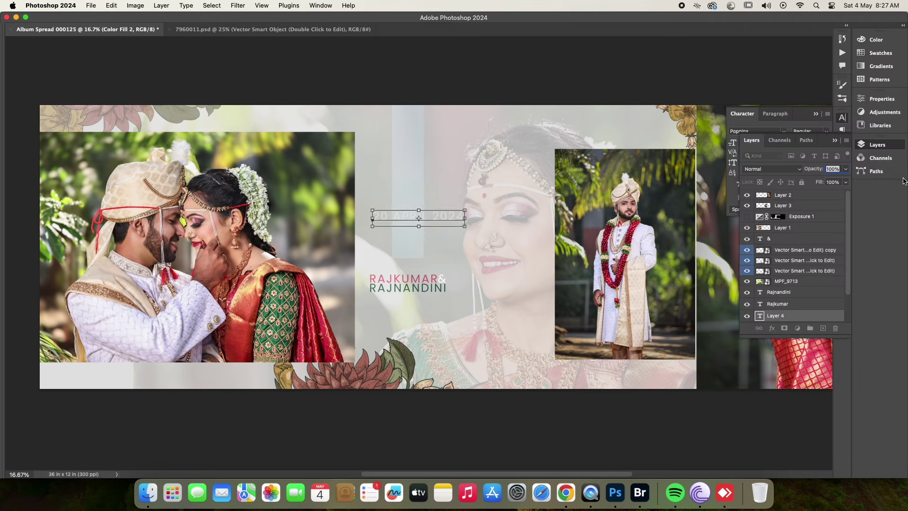
# - Rotate the 20 APRIL 2024 date -90° to run vertically and colour it green #4d9d77
pyautogui.click(416, 216)
pyautogui.moveTo(470, 232); pyautogui.dragTo(452, 134)
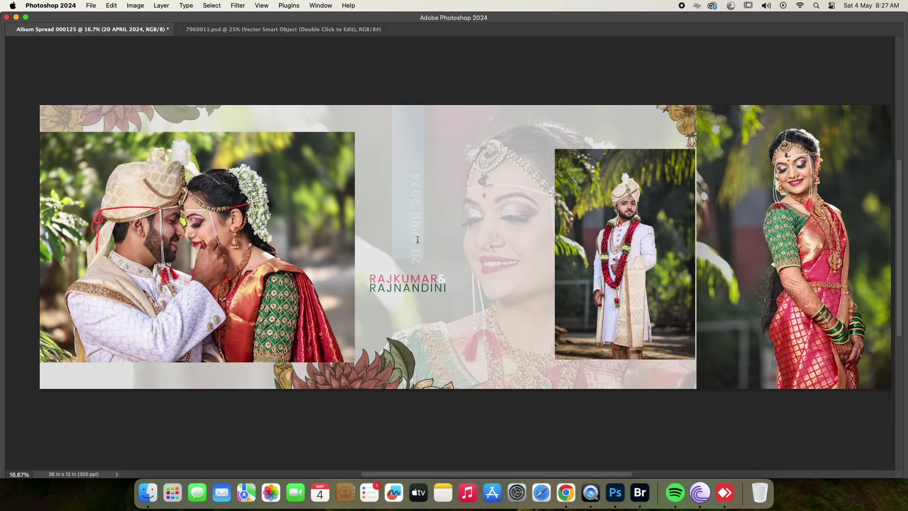
pyautogui.press('Tab')
pyautogui.click(421, 290)
pyautogui.click(388, 303)
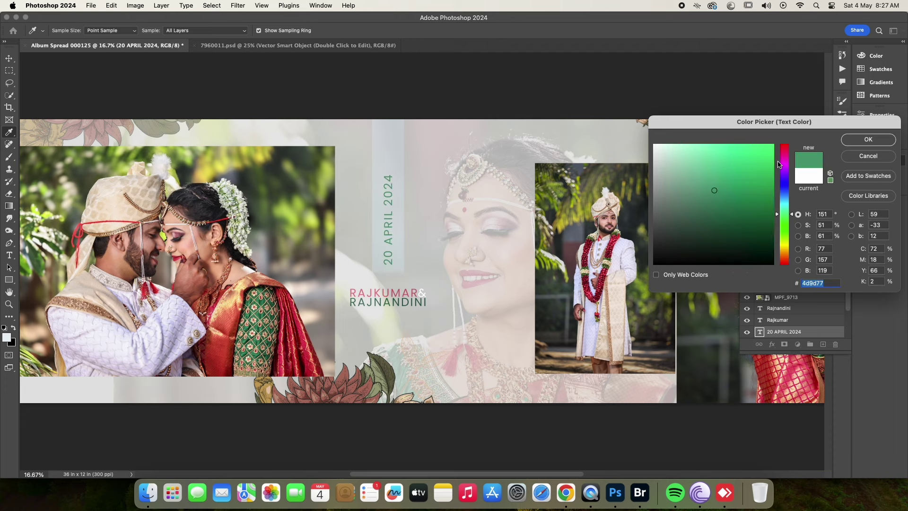
pyautogui.press('Return')
pyautogui.press('Tab')
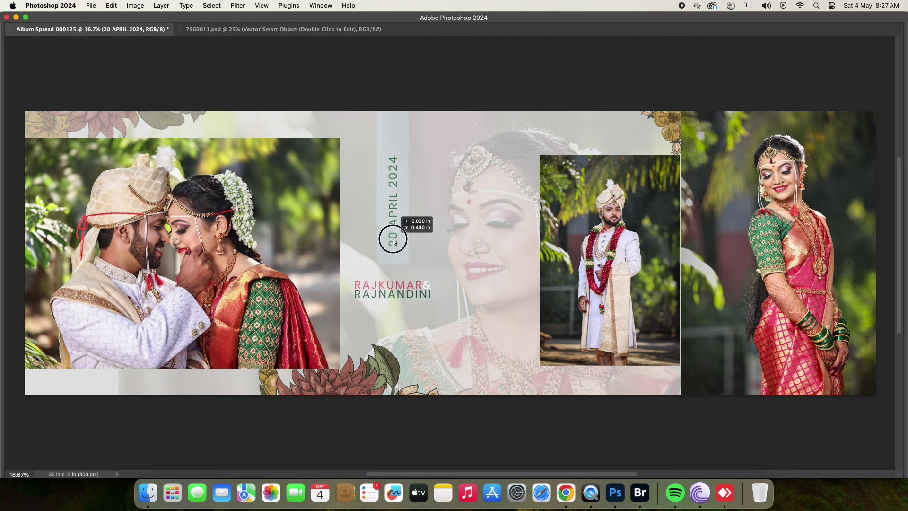
pyautogui.press('super+minus')
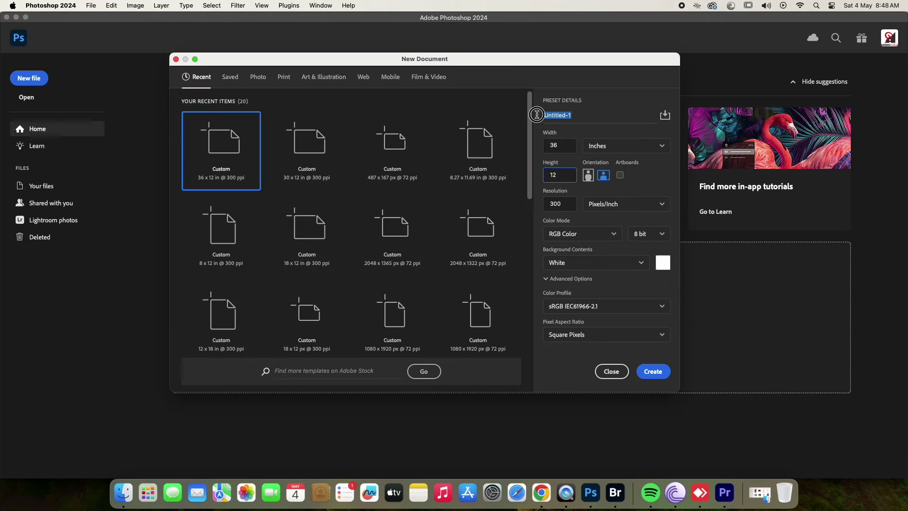
# - Create the 36x12 in, 300 ppi spread and place the MPF_9678 couple photo enlarged on its right half
pyautogui.click(660, 371)
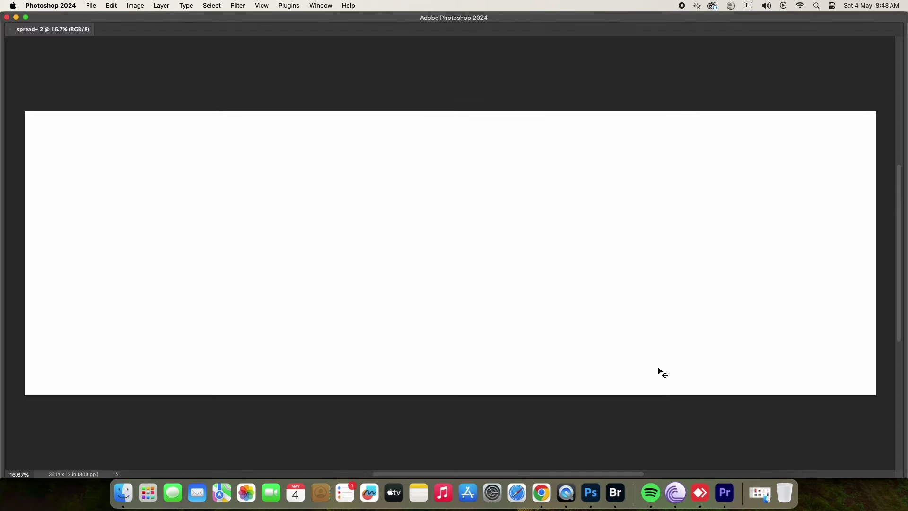
pyautogui.click(616, 493)
pyautogui.moveTo(536, 361); pyautogui.dragTo(466, 264)
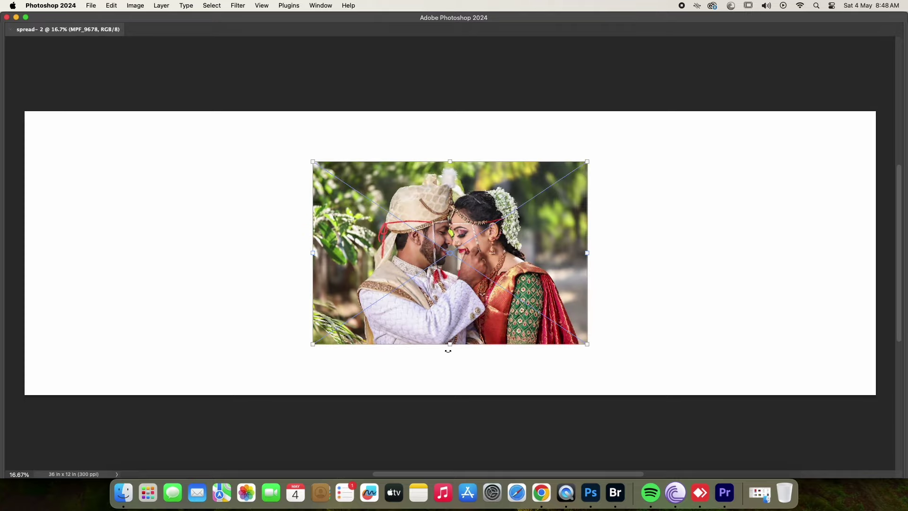
pyautogui.moveTo(455, 165); pyautogui.dragTo(455, 81)
pyautogui.press('Return')
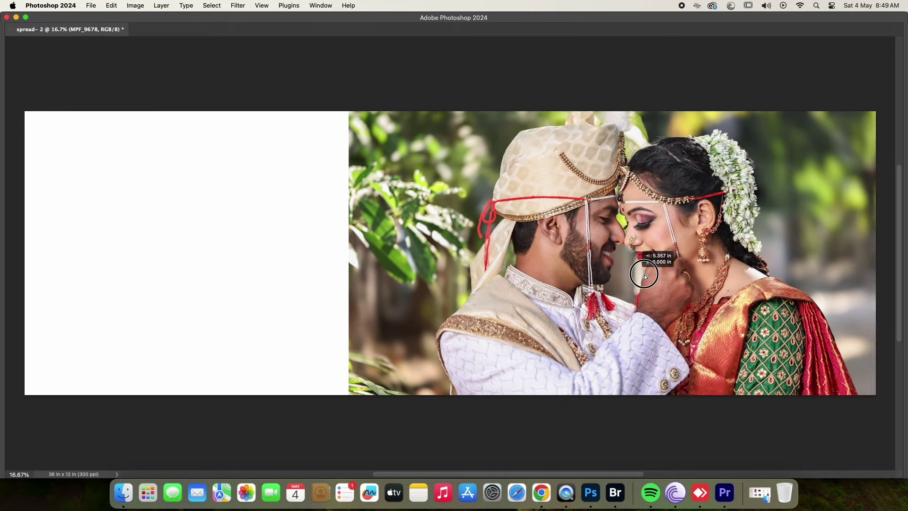
pyautogui.moveTo(563, 289)
pyautogui.mouseDown()
pyautogui.moveTo(618, 289)
pyautogui.moveTo(577, 289)
pyautogui.mouseUp()
pyautogui.press('super+minus')
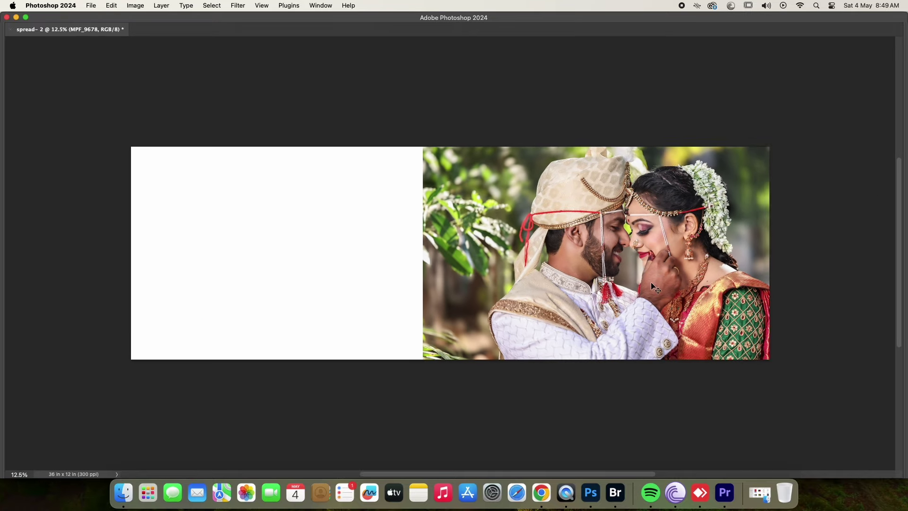
# - Drag the MPF_9708 bride portrait from Bridge into the new spread
pyautogui.press('Tab')
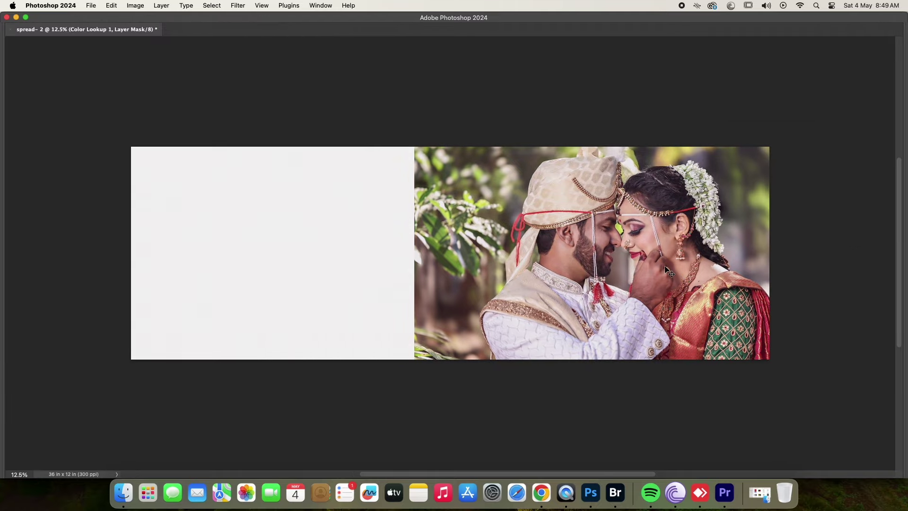
pyautogui.press('super+Tab')
pyautogui.scroll(-3, 663, 287)
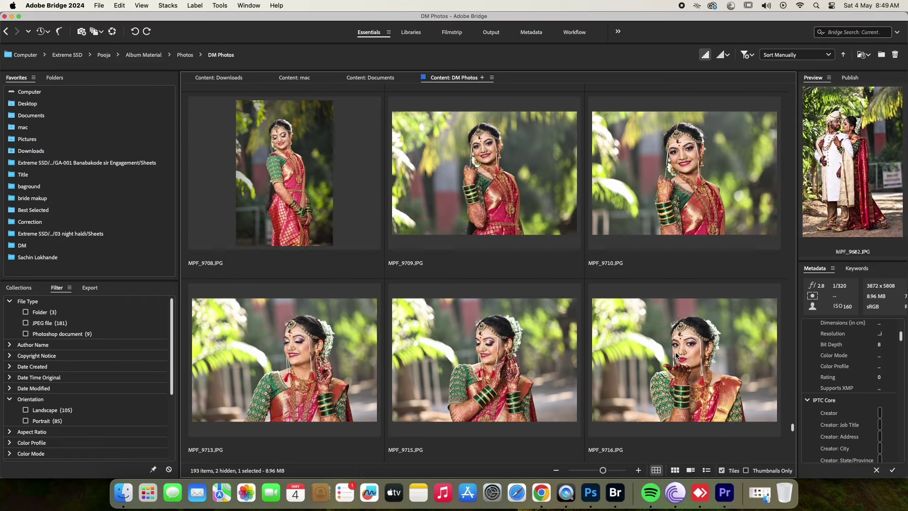
pyautogui.scroll(-1, 472, 237)
pyautogui.scroll(1, 303, 189)
pyautogui.moveTo(303, 189)
pyautogui.mouseDown()
pyautogui.moveTo(450, 253)
pyautogui.moveTo(332, 256)
pyautogui.mouseUp()
# - Set the bride portrait at the spread's left edge with a layer mask, nudged slightly right
pyautogui.press('Return')
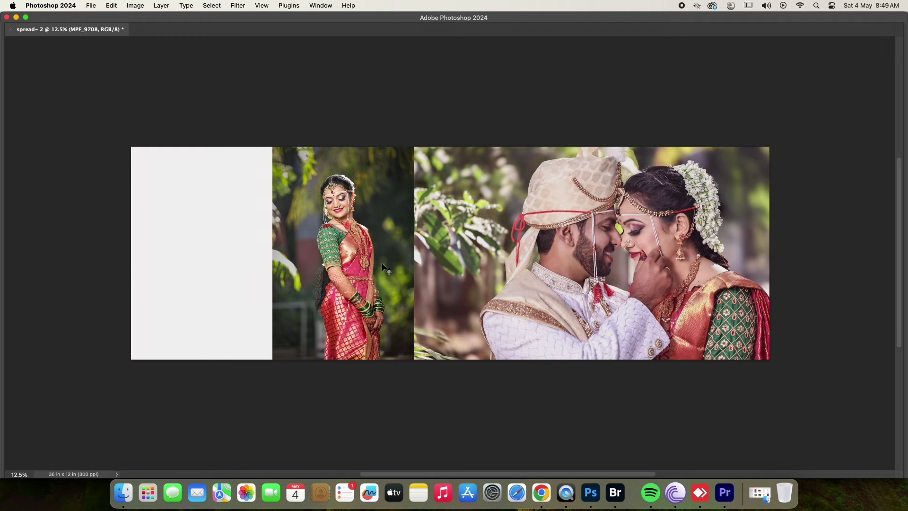
pyautogui.moveTo(384, 268); pyautogui.dragTo(212, 256)
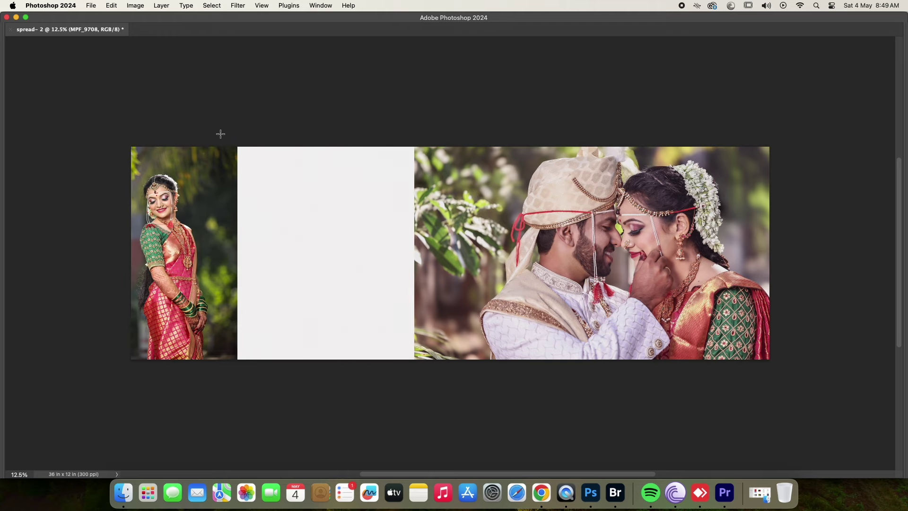
pyautogui.press('Tab')
pyautogui.click(877, 160)
pyautogui.click(785, 344)
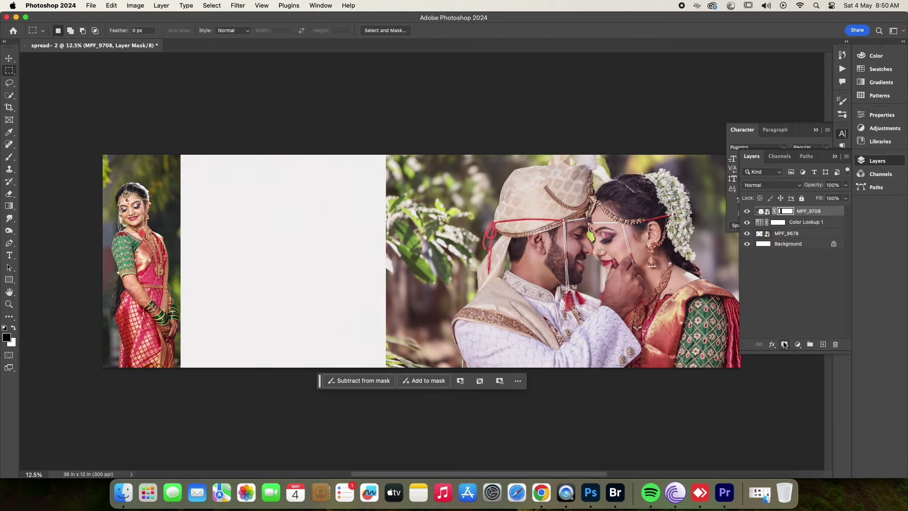
pyautogui.press('Tab')
pyautogui.moveTo(175, 278); pyautogui.dragTo(178, 278)
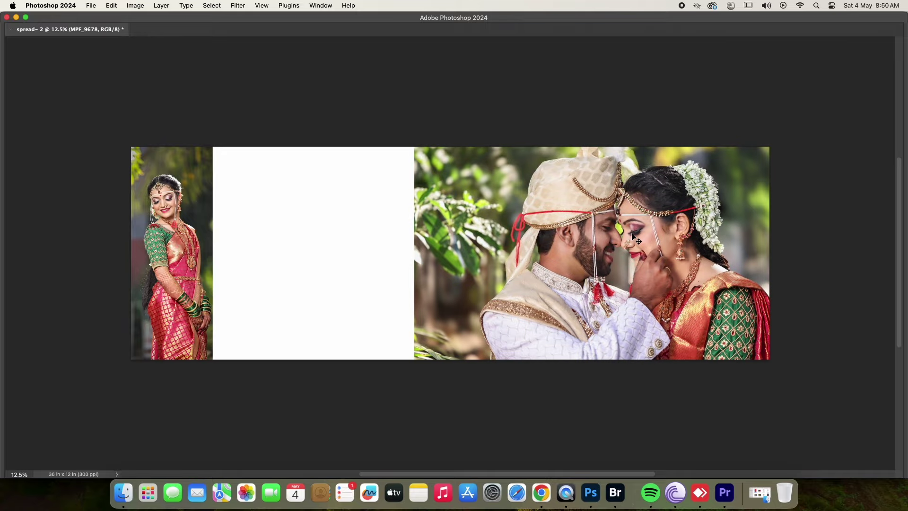
pyautogui.press('super+Tab')
# - Bring the MPF_9665 groom photo from Bridge and shrink it onto the white panel
pyautogui.scroll(-3, 662, 260)
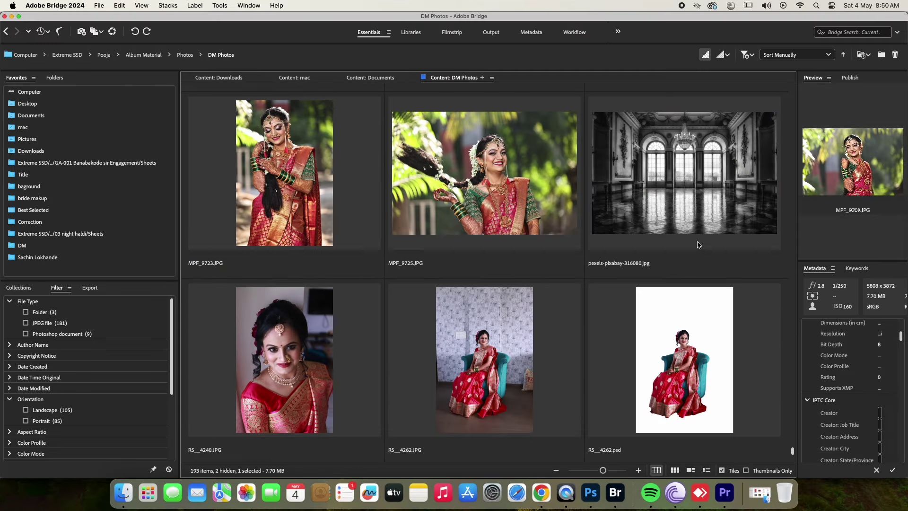
pyautogui.scroll(1, 615, 279)
pyautogui.scroll(2, 537, 303)
pyautogui.scroll(1, 538, 305)
pyautogui.scroll(2, 538, 306)
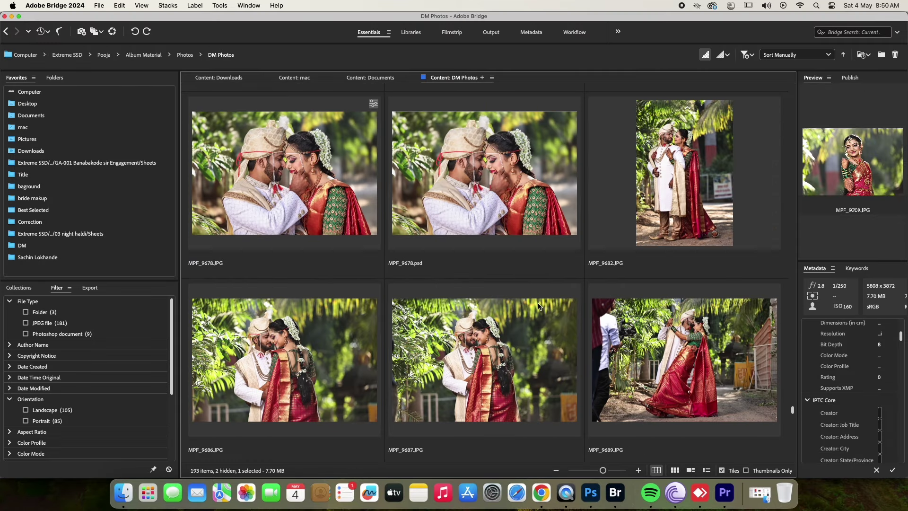
pyautogui.scroll(2, 778, 367)
pyautogui.scroll(2, 778, 367)
pyautogui.moveTo(331, 237)
pyautogui.mouseDown()
pyautogui.moveTo(430, 230)
pyautogui.moveTo(342, 231)
pyautogui.mouseUp()
pyautogui.moveTo(415, 146); pyautogui.dragTo(318, 186)
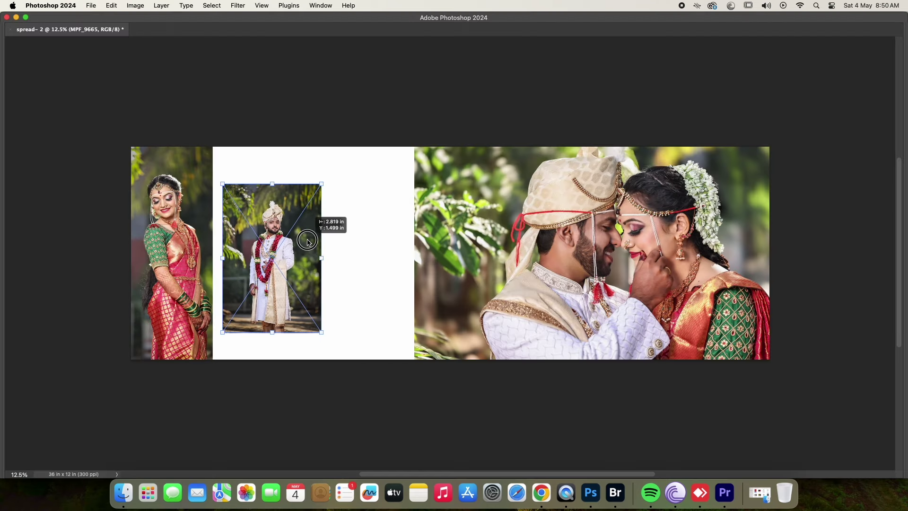
pyautogui.moveTo(308, 237); pyautogui.dragTo(298, 240)
pyautogui.press('Return')
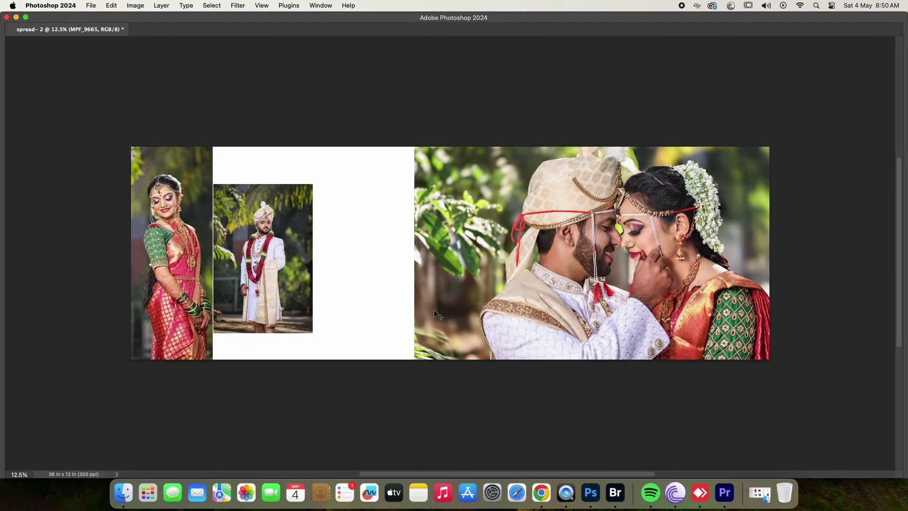
# - Drag the MPF_9716 bride close-up from Bridge into the spread
pyautogui.press('super+Tab')
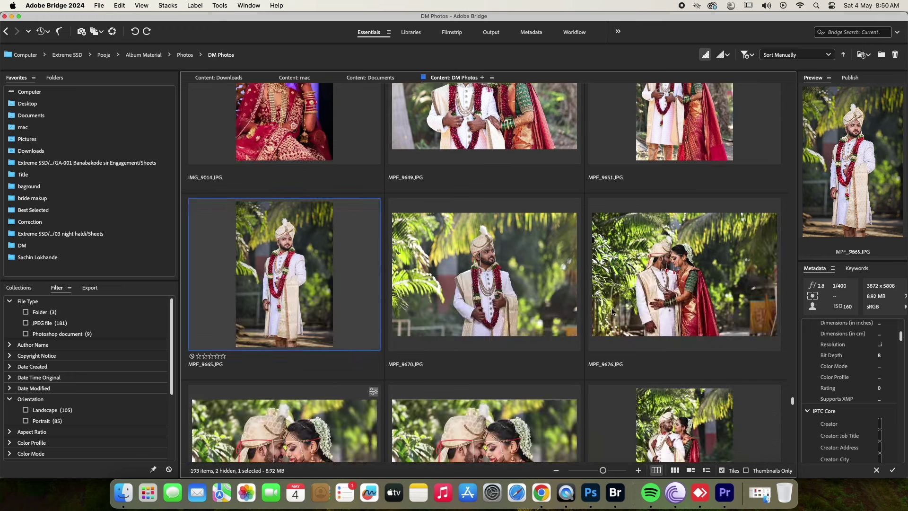
pyautogui.scroll(-3, 612, 311)
pyautogui.scroll(-2, 612, 311)
pyautogui.moveTo(793, 413); pyautogui.dragTo(793, 426)
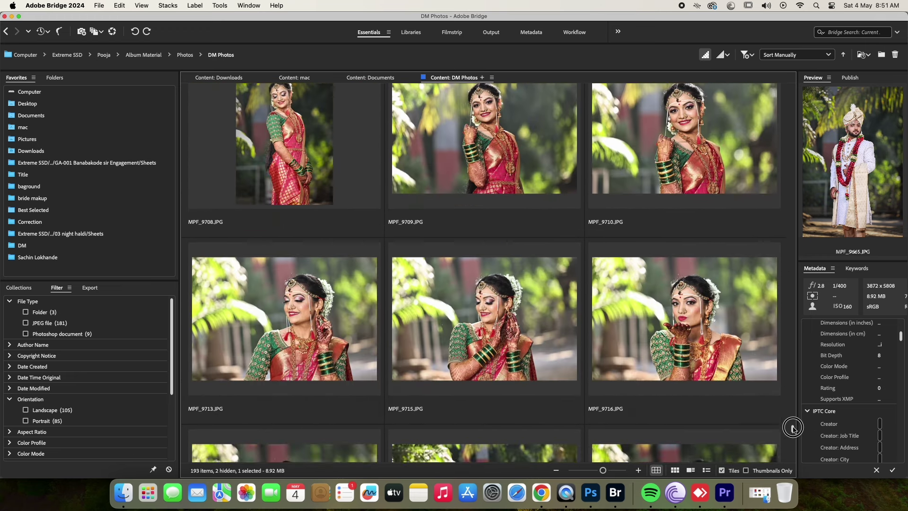
pyautogui.moveTo(695, 312); pyautogui.dragTo(351, 302)
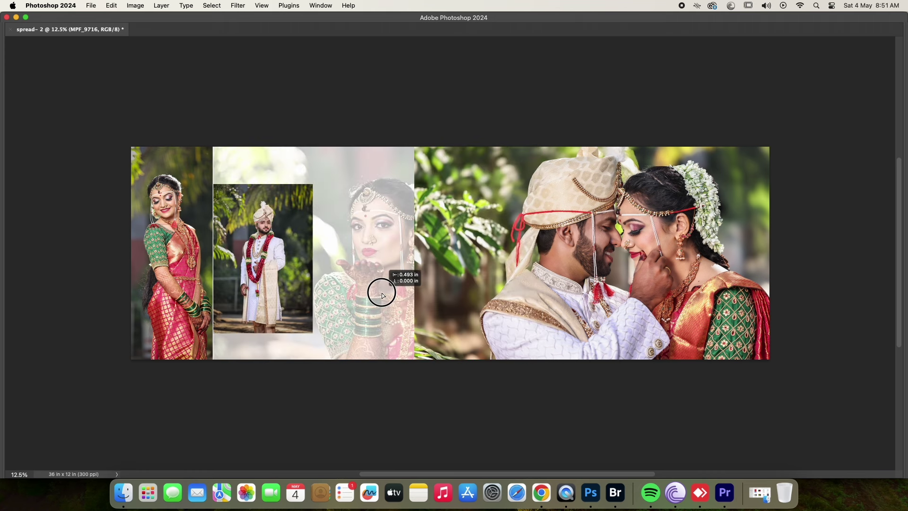
# - Move the bride close-up left and draw a tall dark red bar beside the groom photo
pyautogui.moveTo(396, 293); pyautogui.dragTo(373, 291)
pyautogui.press('Return')
pyautogui.click(10, 280)
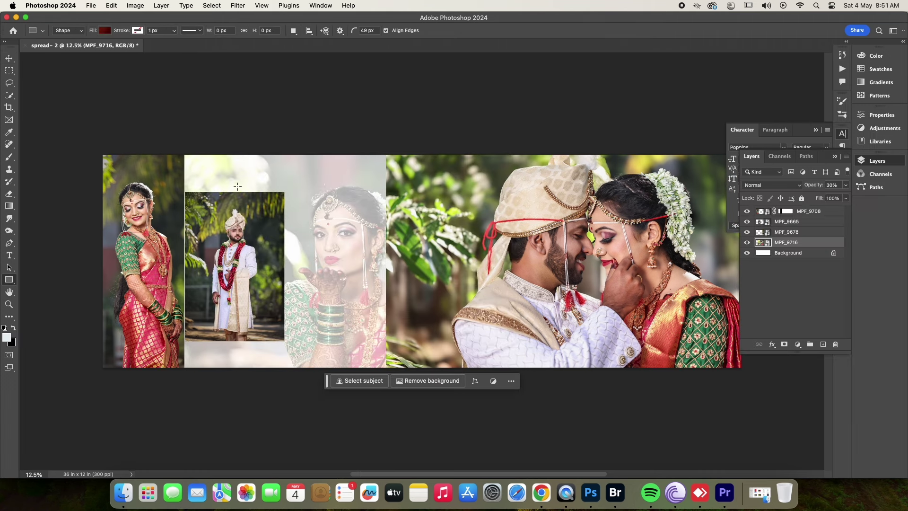
pyautogui.moveTo(274, 186); pyautogui.dragTo(289, 296)
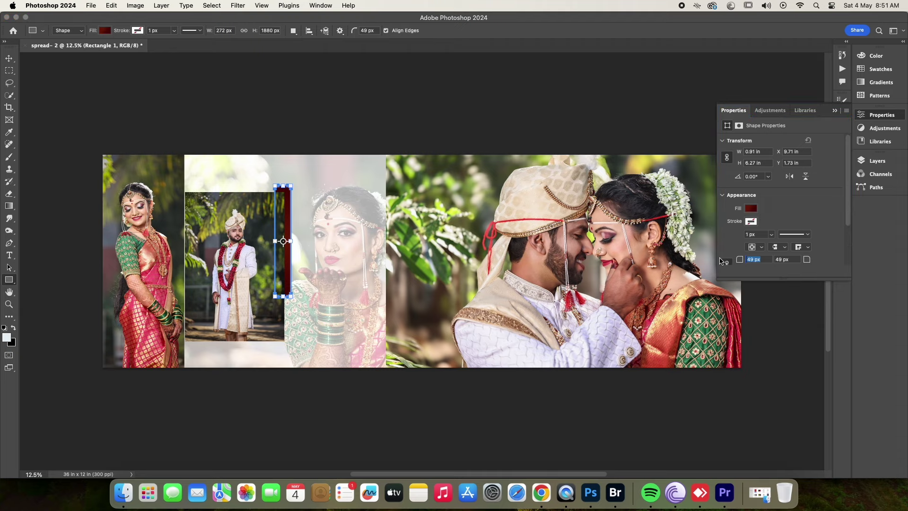
# - Place a copy of the accent rectangle at lower left and reposition the faded bride portrait
pyautogui.click(10, 57)
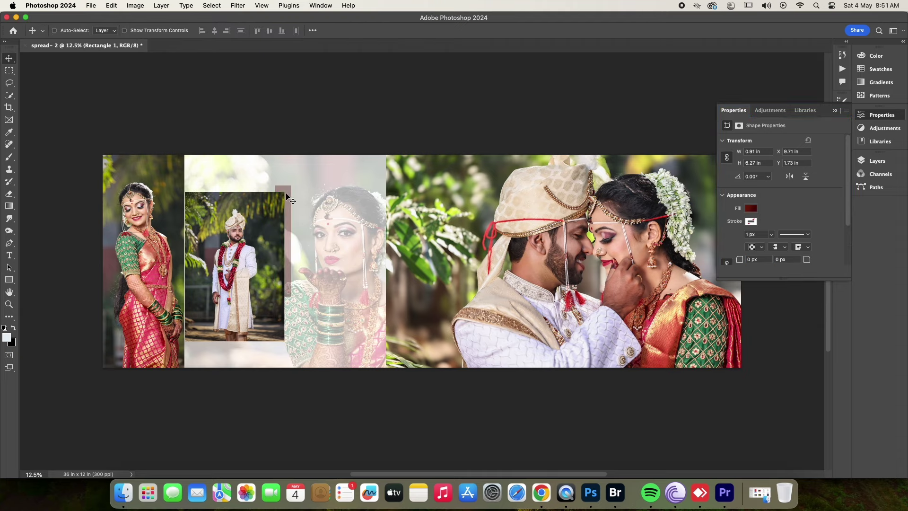
pyautogui.moveTo(286, 196); pyautogui.dragTo(188, 254)
pyautogui.press('Tab')
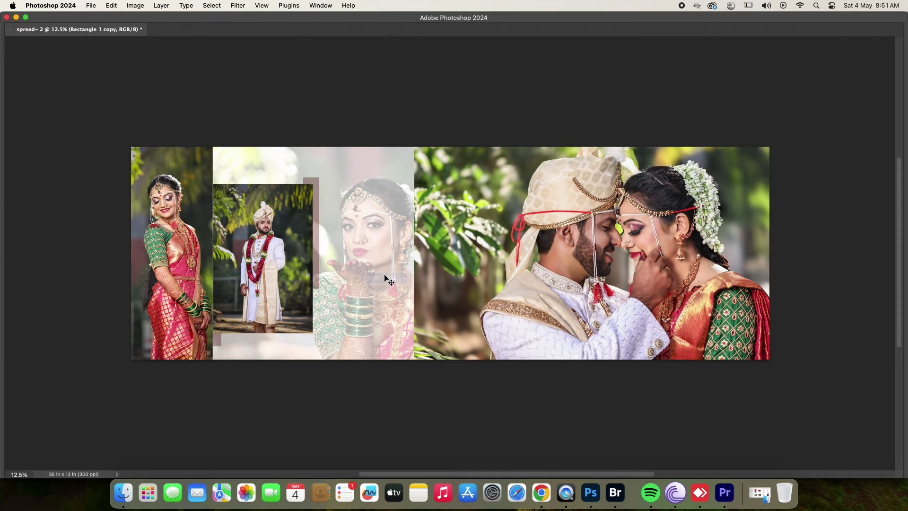
pyautogui.moveTo(385, 278); pyautogui.dragTo(384, 289)
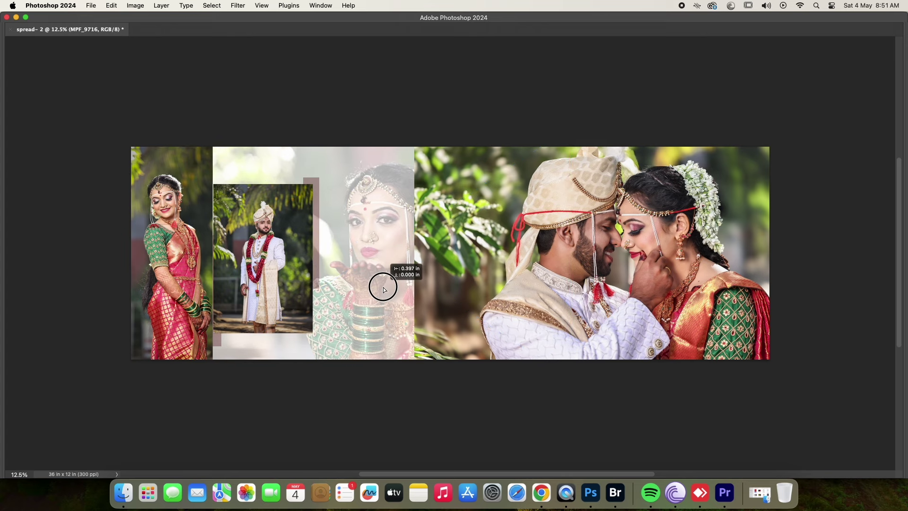
pyautogui.click(575, 283)
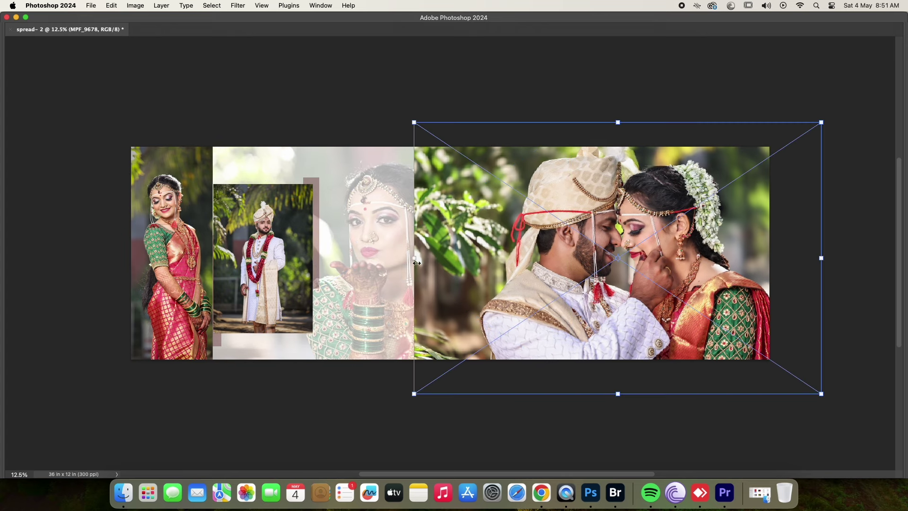
# - Slide the MPF_9678 couple photo right, mask its left strip, nudge it, and deselect
pyautogui.moveTo(414, 258); pyautogui.dragTo(441, 258)
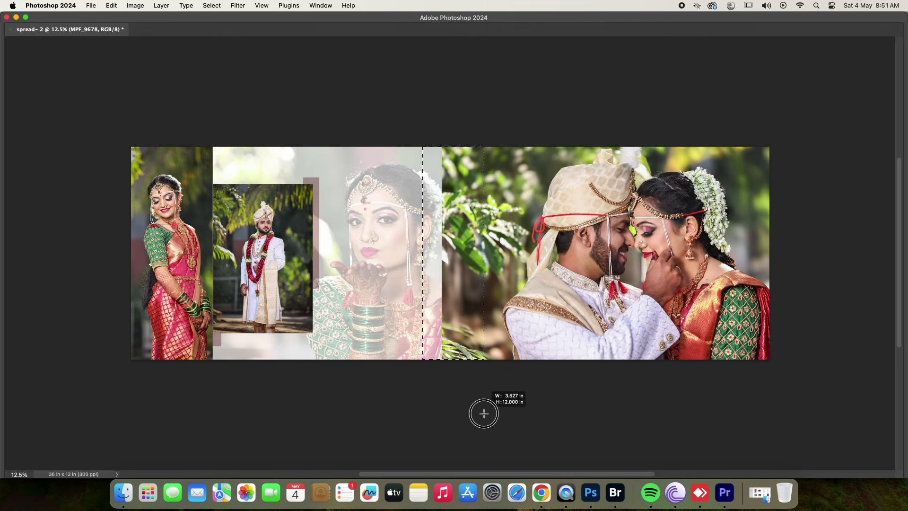
pyautogui.press('Tab')
pyautogui.click(799, 343)
pyautogui.press('Tab')
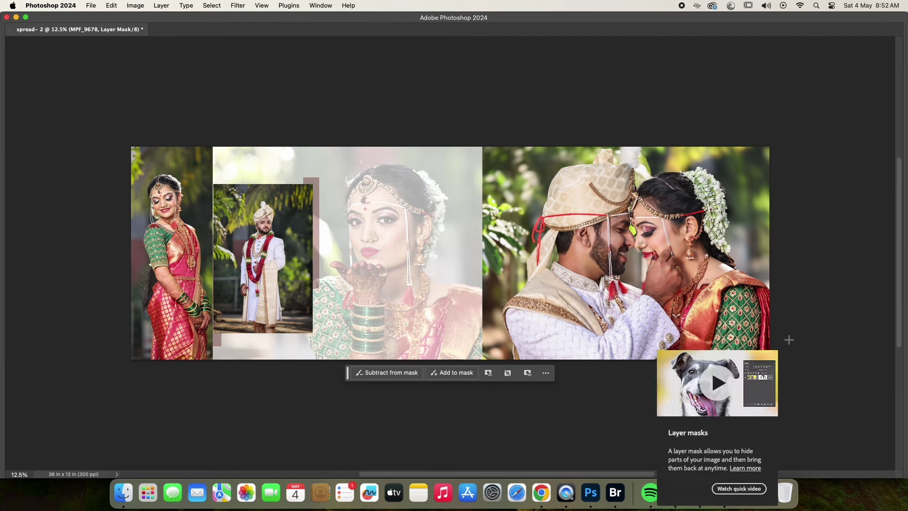
pyautogui.moveTo(677, 253); pyautogui.dragTo(668, 253)
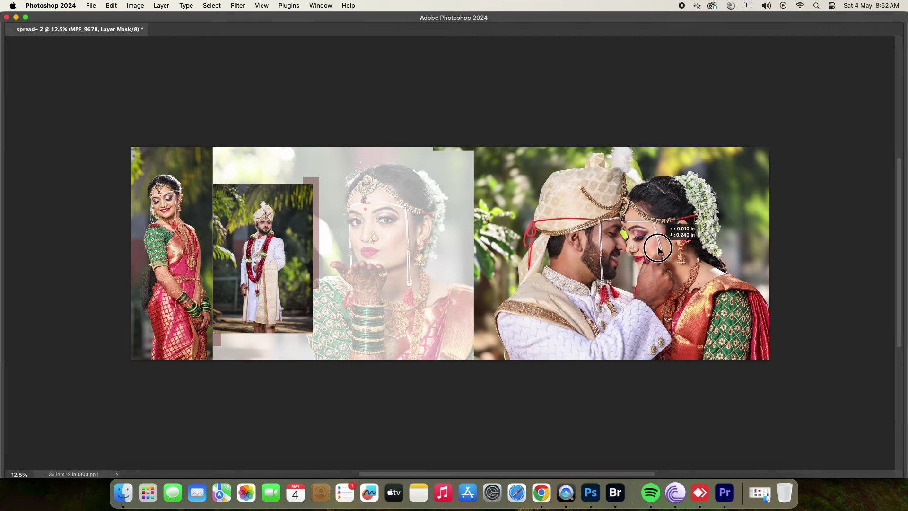
pyautogui.press('Tab')
pyautogui.hotkey('ctrl', 'd')
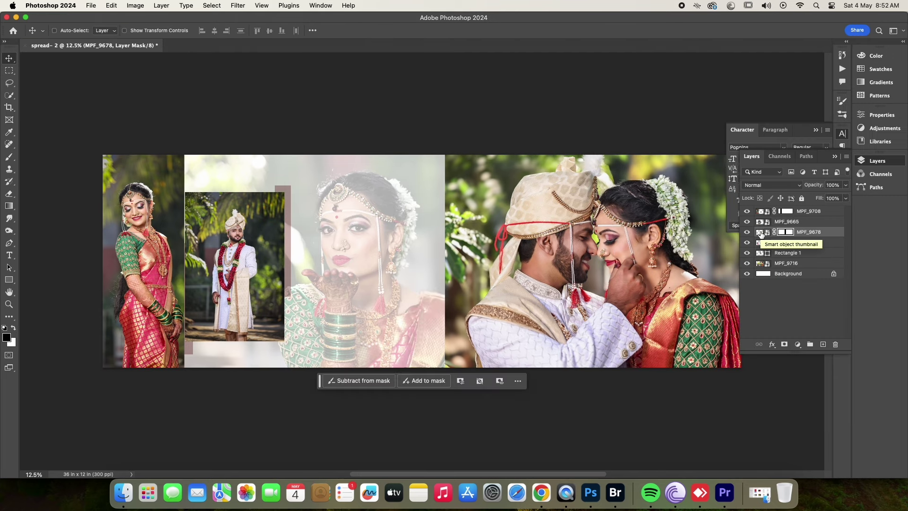
pyautogui.press('Tab')
pyautogui.press('Tab')
# - Add an Exposure -3.25 adjustment and brush its mask so the couple stay fully bright
pyautogui.click(798, 344)
pyautogui.click(829, 270)
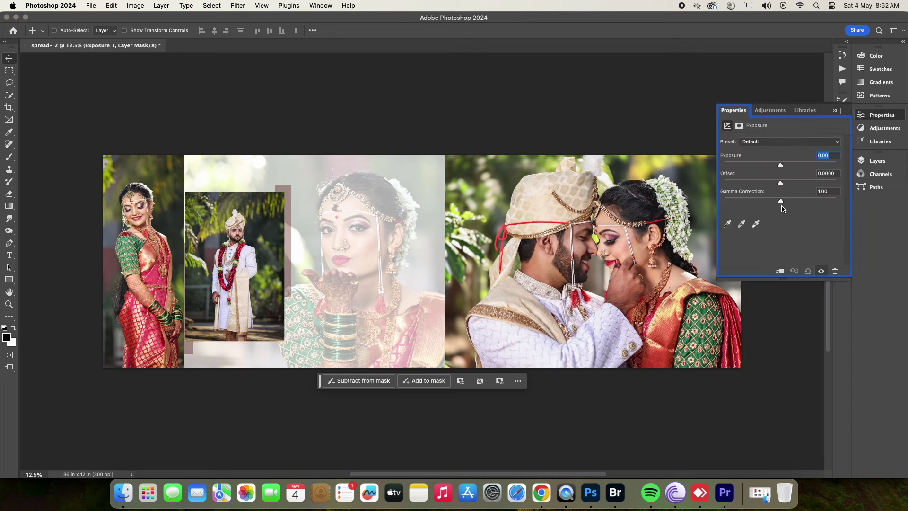
pyautogui.moveTo(781, 164); pyautogui.dragTo(753, 165)
pyautogui.press('b')
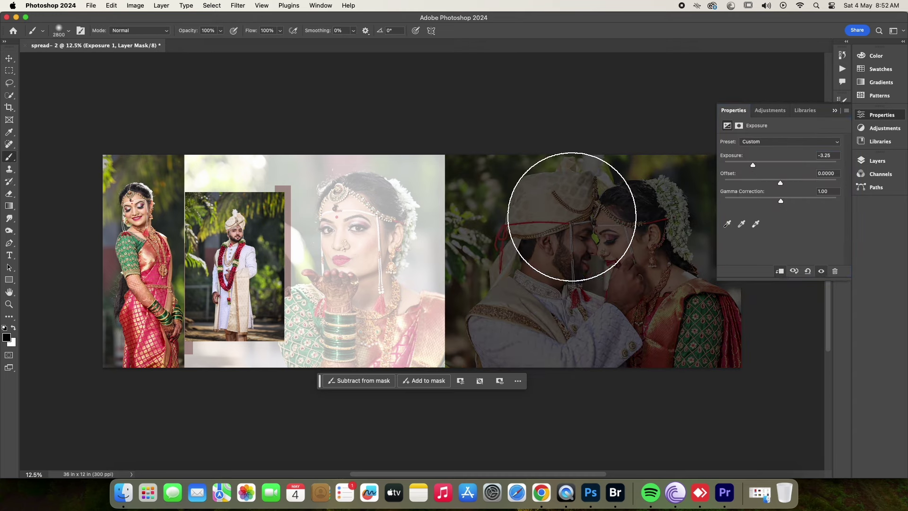
pyautogui.press('Tab')
pyautogui.moveTo(571, 238)
pyautogui.mouseDown()
pyautogui.moveTo(624, 245)
pyautogui.moveTo(582, 243)
pyautogui.mouseUp()
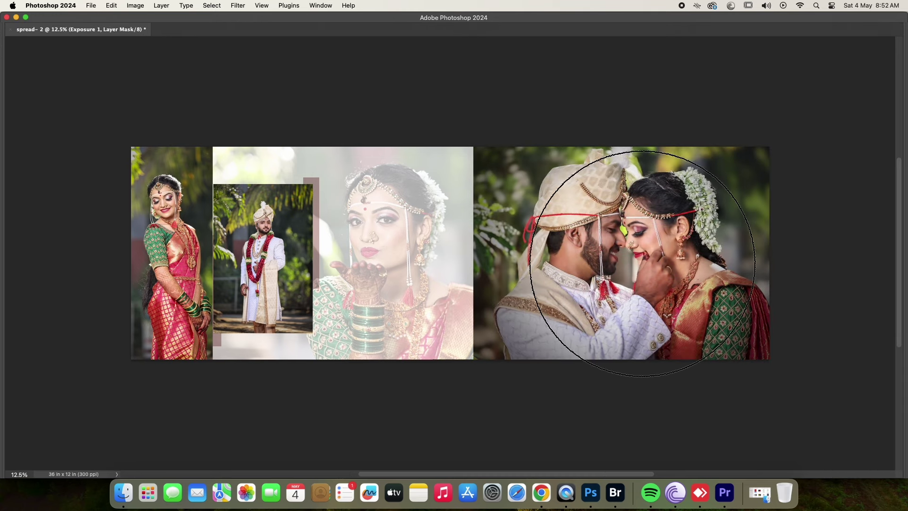
# - Draw a thin rectangle bar along the bottom of the spread
pyautogui.press('Tab')
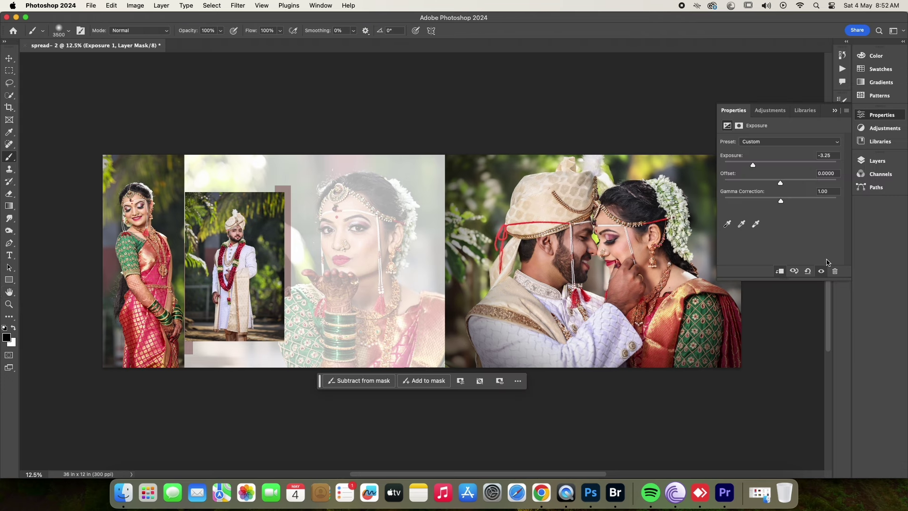
pyautogui.rightClick(9, 280)
pyautogui.click(48, 276)
pyautogui.moveTo(100, 365); pyautogui.dragTo(749, 377)
# - Align the red bar to the bottom, copy it to the top edge and fill it with green from the blouse
pyautogui.press('v')
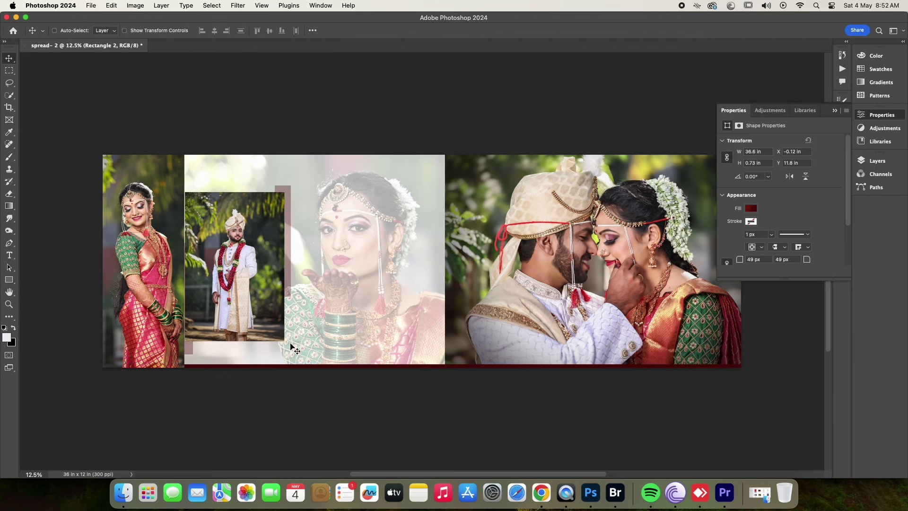
pyautogui.moveTo(294, 366); pyautogui.dragTo(293, 364)
pyautogui.press('u')
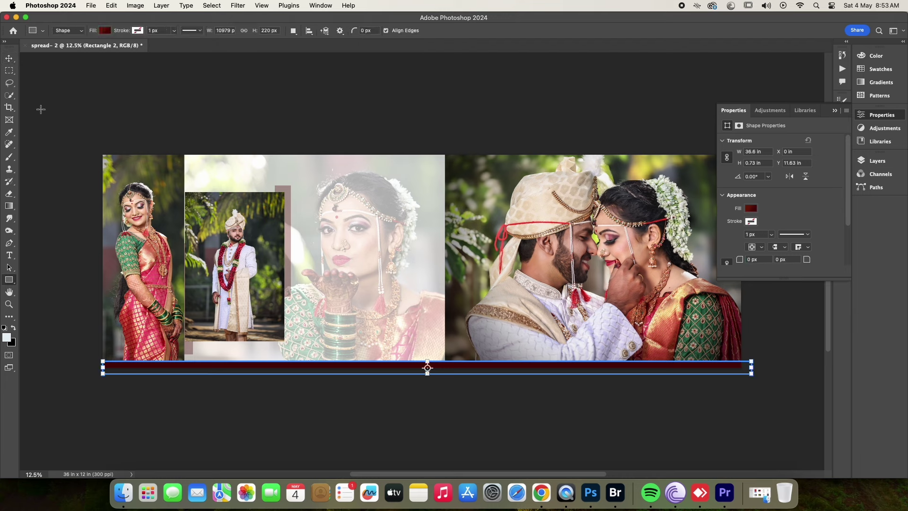
pyautogui.press('v')
pyautogui.moveTo(501, 364); pyautogui.dragTo(500, 158)
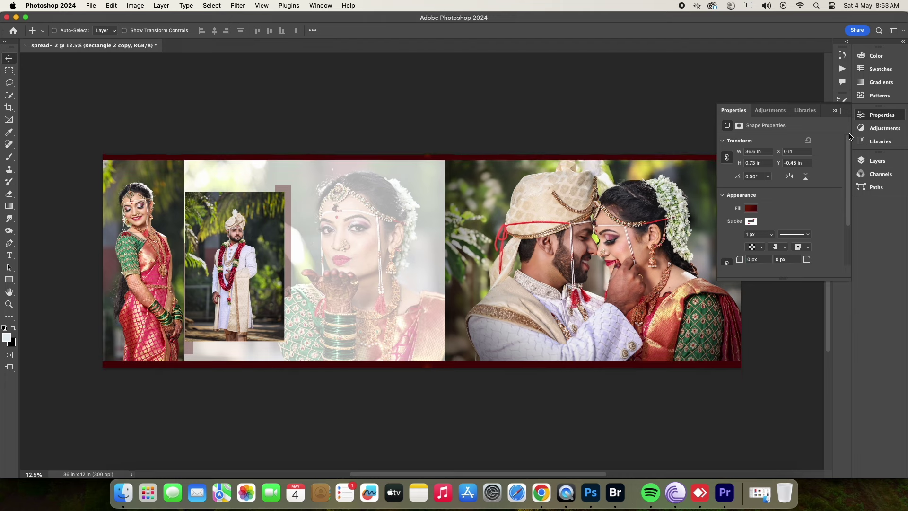
pyautogui.click(750, 208)
pyautogui.click(846, 227)
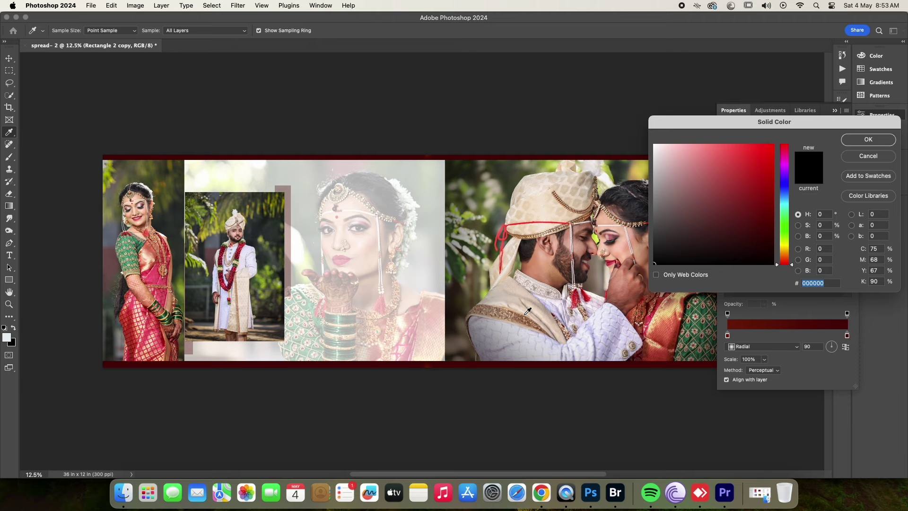
pyautogui.click(141, 244)
pyautogui.click(868, 139)
# - Shorten the green top bar to about 11 inches and the red bar to fit under the couple photo
pyautogui.press('Tab')
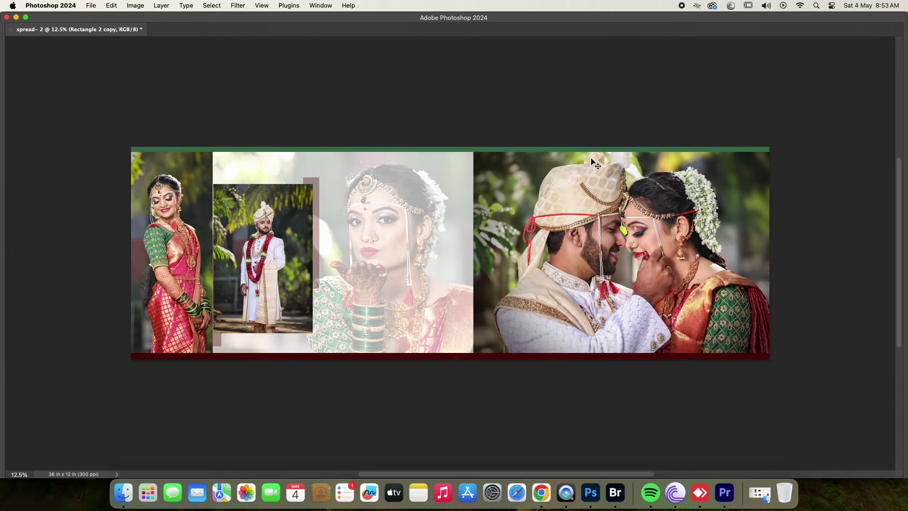
pyautogui.press('cmd+t')
pyautogui.moveTo(781, 145); pyautogui.dragTo(331, 170)
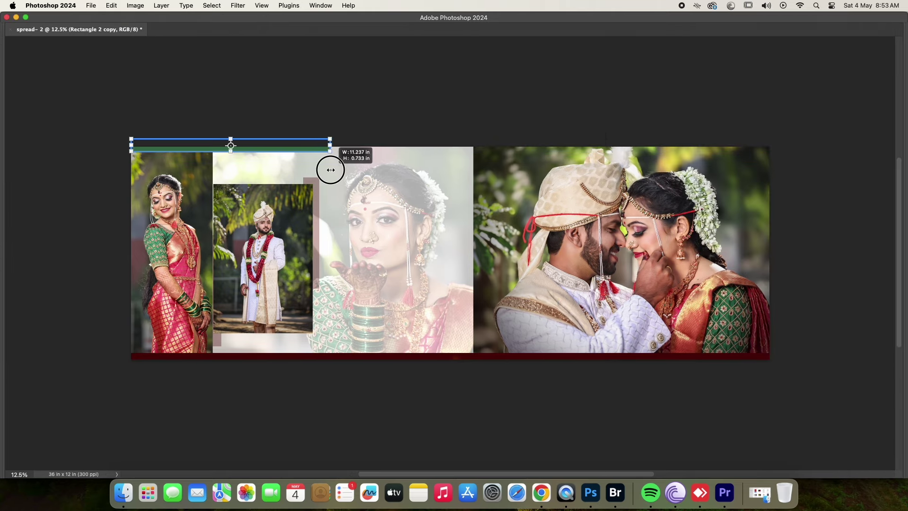
pyautogui.click(421, 356)
pyautogui.press('cmd+t')
pyautogui.moveTo(131, 359); pyautogui.dragTo(659, 366)
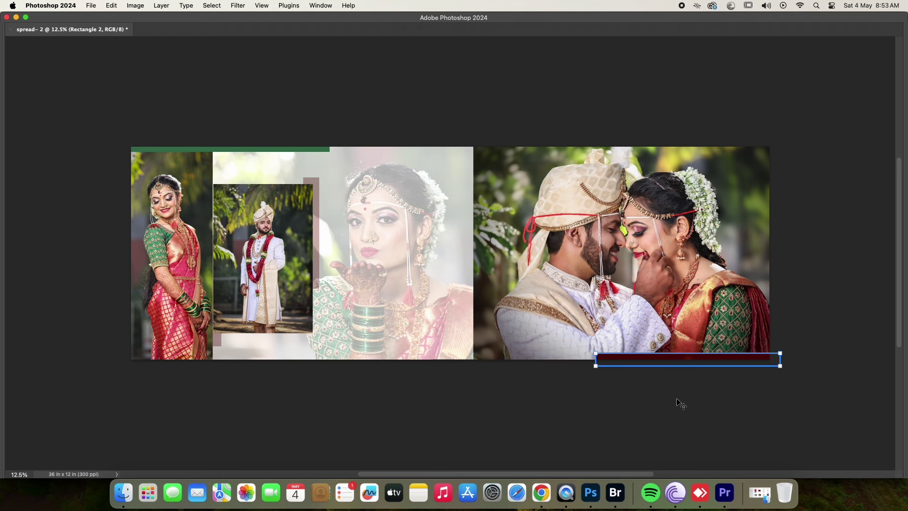
pyautogui.press('Tab')
# - Open 7960011.psd from the floral-wedding-celebration-poster folder in Downloads
pyautogui.click(122, 495)
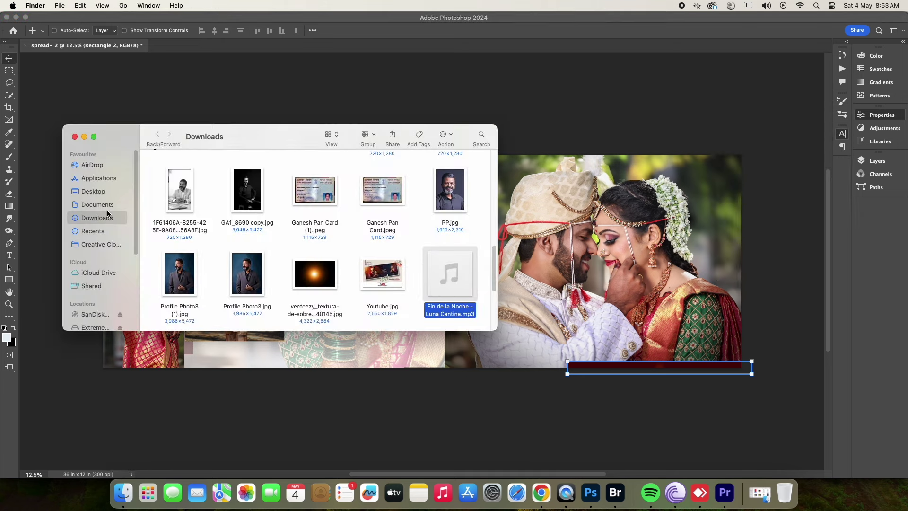
pyautogui.moveTo(493, 263); pyautogui.dragTo(494, 159)
pyautogui.doubleClick(308, 203)
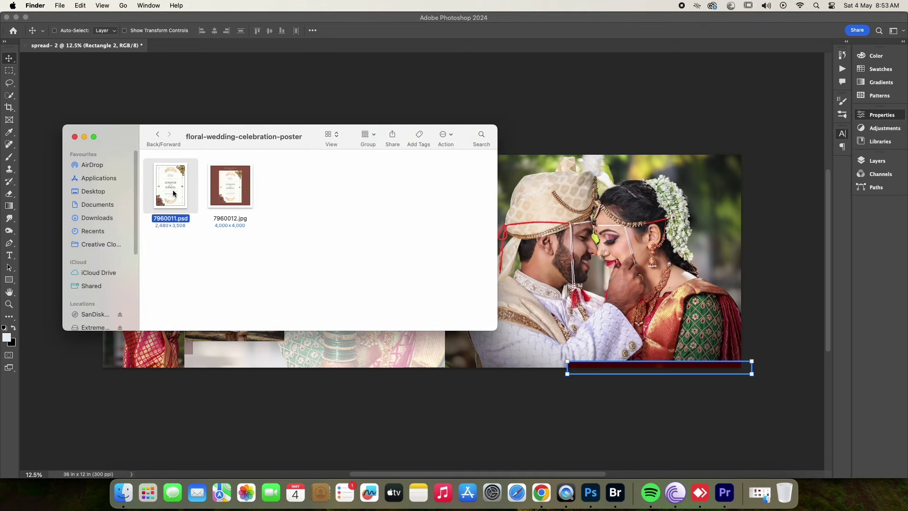
pyautogui.moveTo(170, 184); pyautogui.dragTo(452, 51)
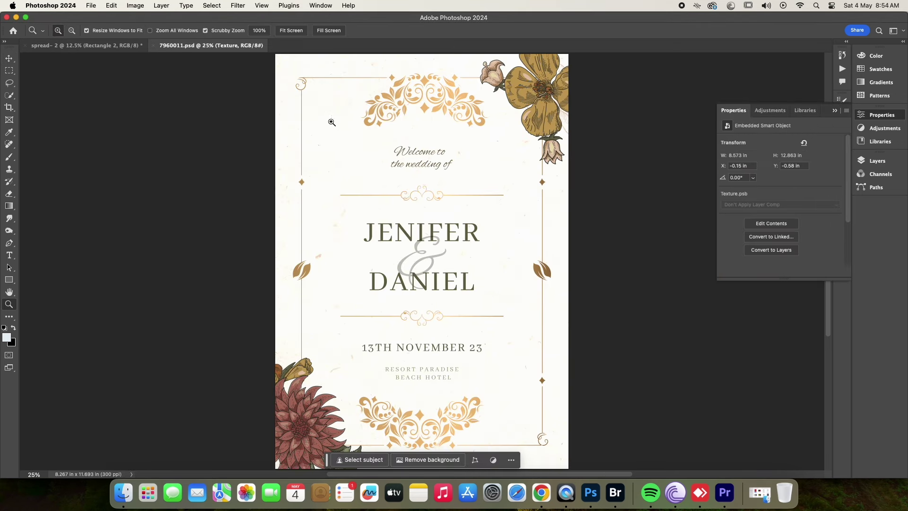
pyautogui.scroll(5, 330, 120)
# - Bring the poster's Texture layer into the spread and fit it over the centre
pyautogui.moveTo(181, 32)
pyautogui.mouseDown()
pyautogui.moveTo(431, 265)
pyautogui.moveTo(354, 211)
pyautogui.moveTo(407, 302)
pyautogui.mouseUp()
pyautogui.hotkey('ctrl', 't')
pyautogui.press('Return')
pyautogui.press('Tab')
pyautogui.scroll(2, 469, 304)
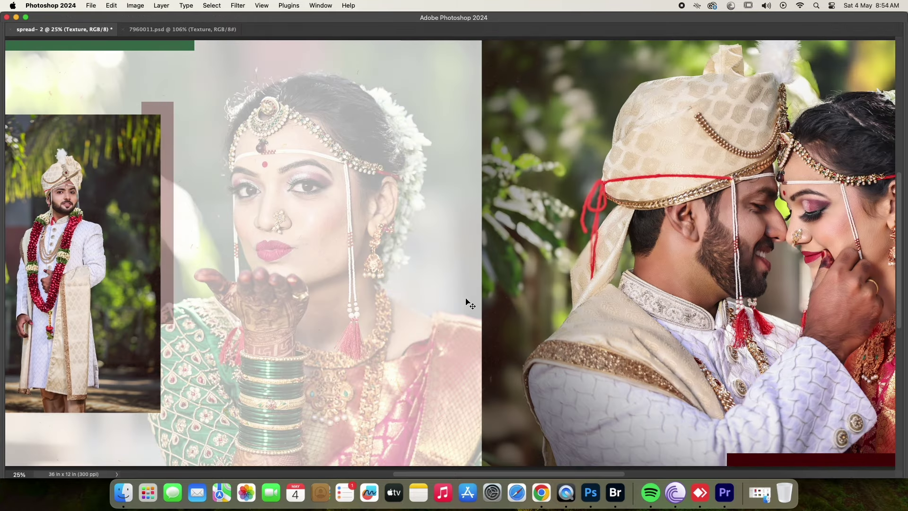
# - Shift the Texture layer left and down the stack, blend it in Luminosity and lower its opacity
pyautogui.scroll(-1, 465, 298)
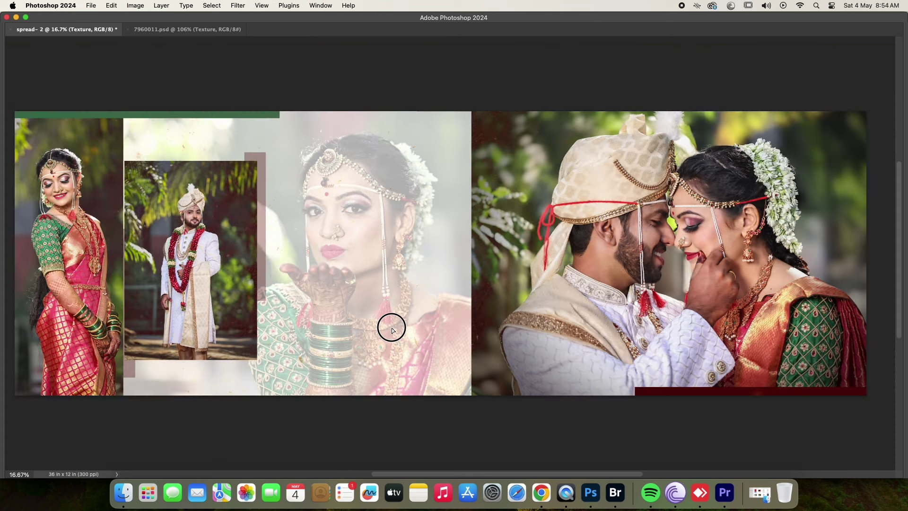
pyautogui.press('Tab')
pyautogui.click(771, 184)
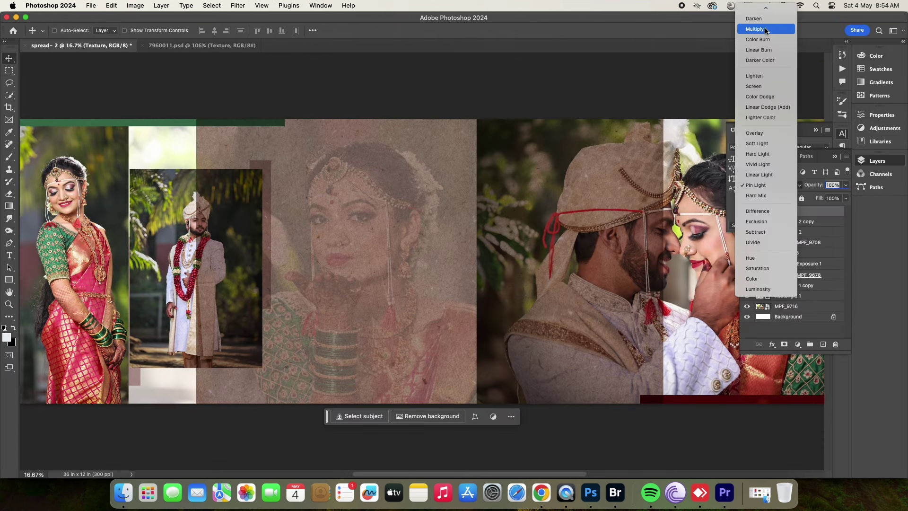
pyautogui.click(756, 21)
pyautogui.moveTo(525, 235); pyautogui.dragTo(459, 235)
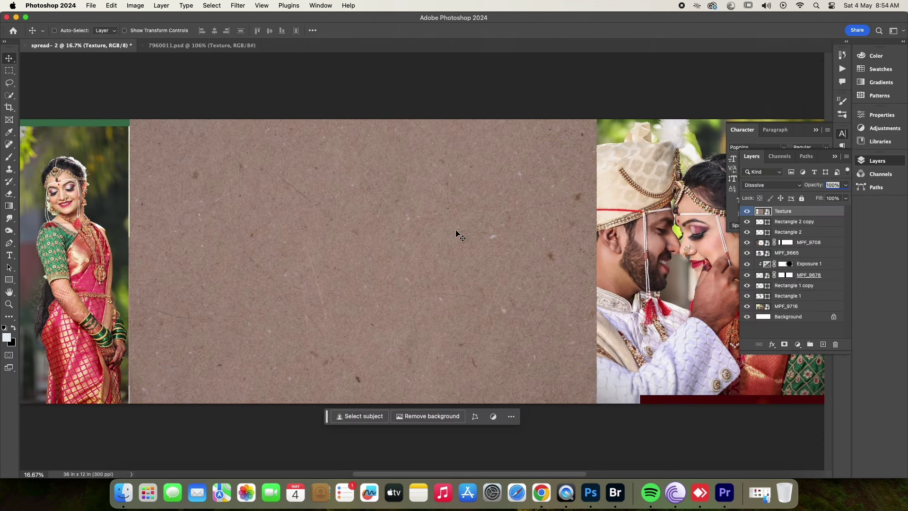
pyautogui.press('super+shift+bracketleft')
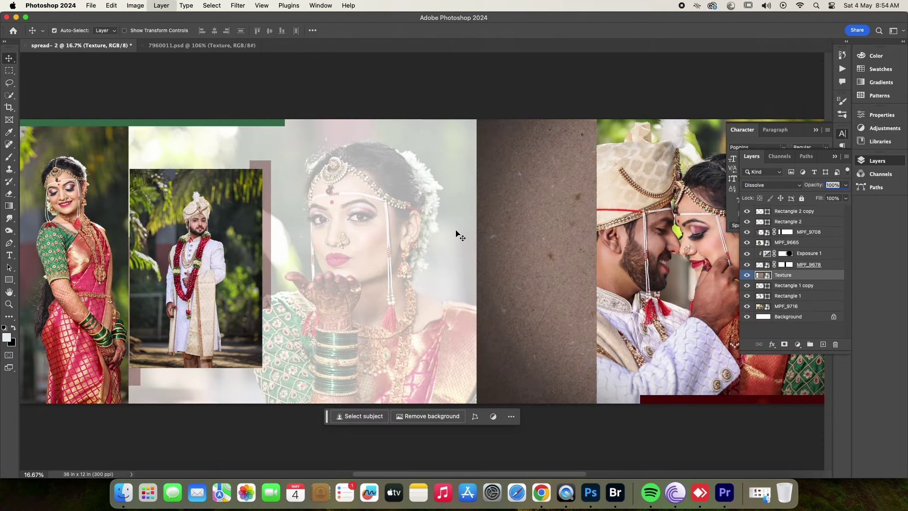
pyautogui.click(771, 185)
pyautogui.click(758, 469)
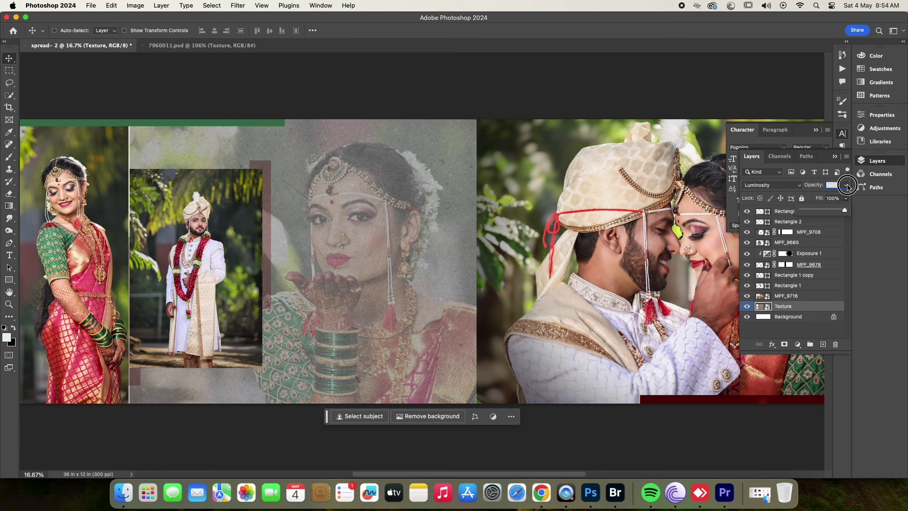
pyautogui.moveTo(847, 186); pyautogui.dragTo(825, 198)
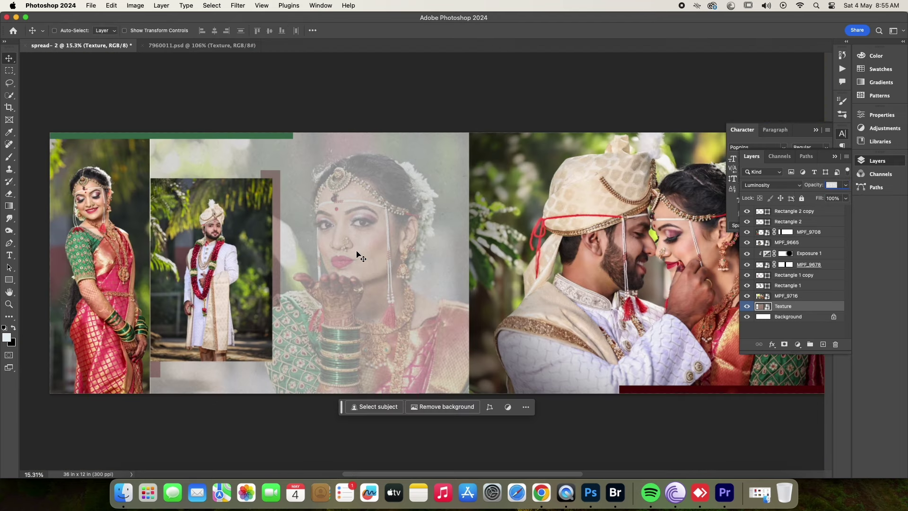
pyautogui.press('Tab')
pyautogui.press('Tab')
pyautogui.press('Tab')
pyautogui.press('super+minus')
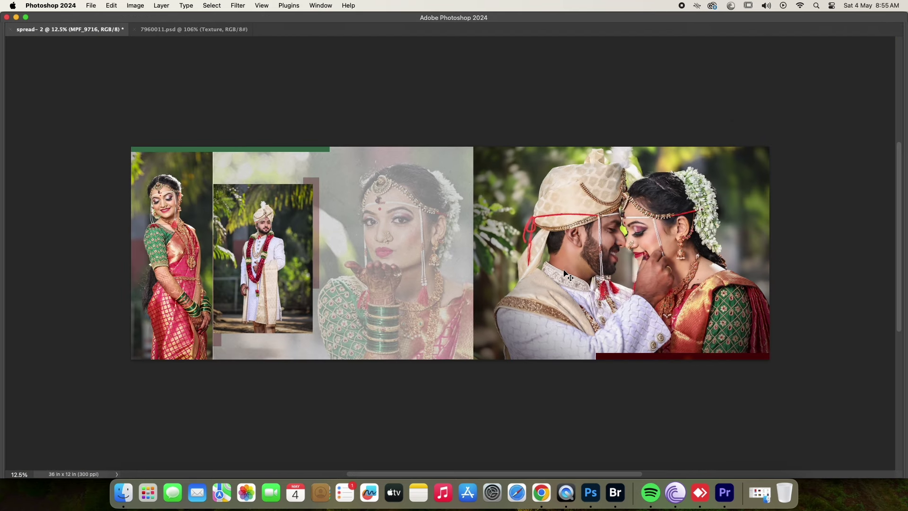
# - Set the Vivah title in the Betterlett font and shift it right on the bride panel
pyautogui.click(334, 321)
pyautogui.press('super+a')
pyautogui.press('super+t')
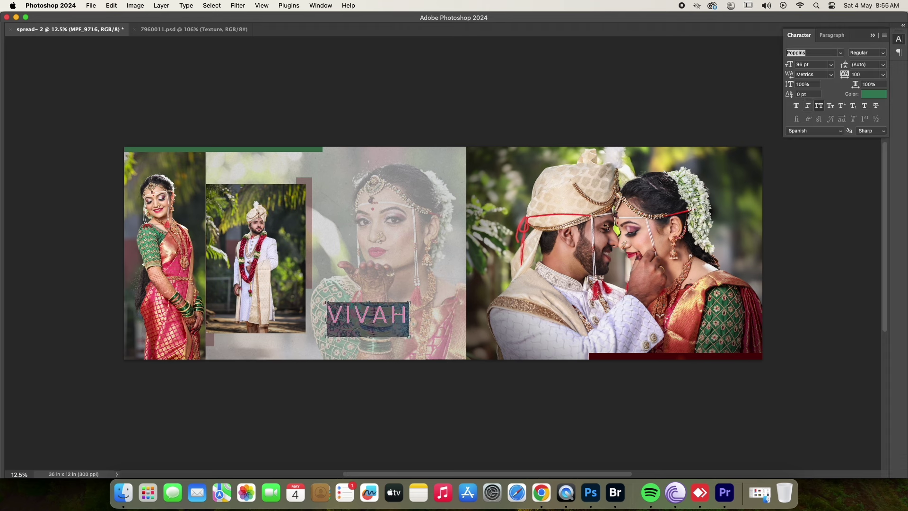
pyautogui.click(840, 53)
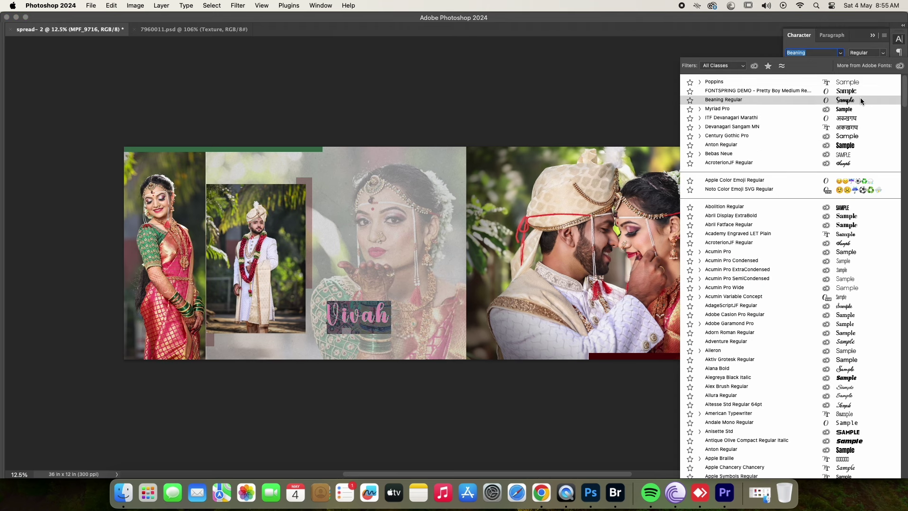
pyautogui.scroll(-5, 861, 416)
pyautogui.scroll(-3, 843, 382)
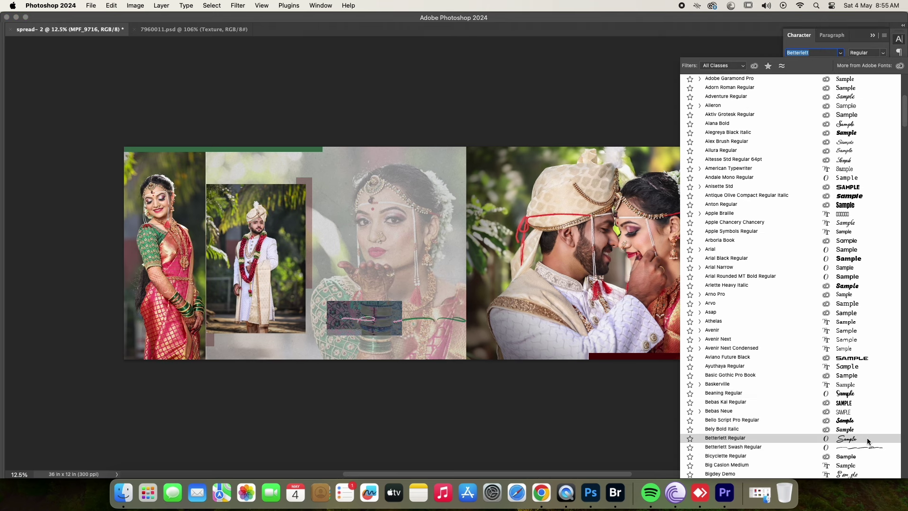
pyautogui.click(867, 438)
pyautogui.moveTo(362, 313)
pyautogui.mouseDown()
pyautogui.moveTo(431, 318)
pyautogui.moveTo(472, 338)
pyautogui.mouseUp()
pyautogui.press('Tab')
pyautogui.press('Tab')
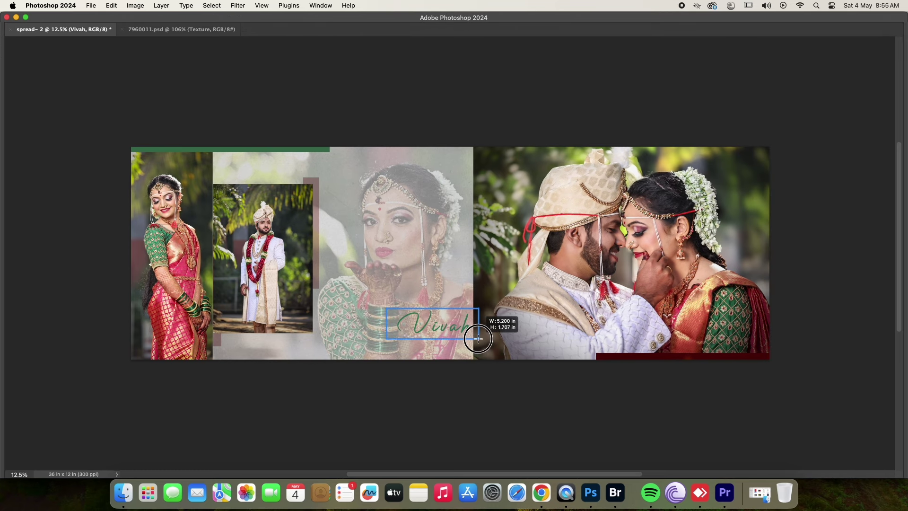
pyautogui.press('Tab')
# - Fill the new box yellow and send it beneath the Vivah title
pyautogui.click(111, 30)
pyautogui.click(163, 50)
pyautogui.click(7, 337)
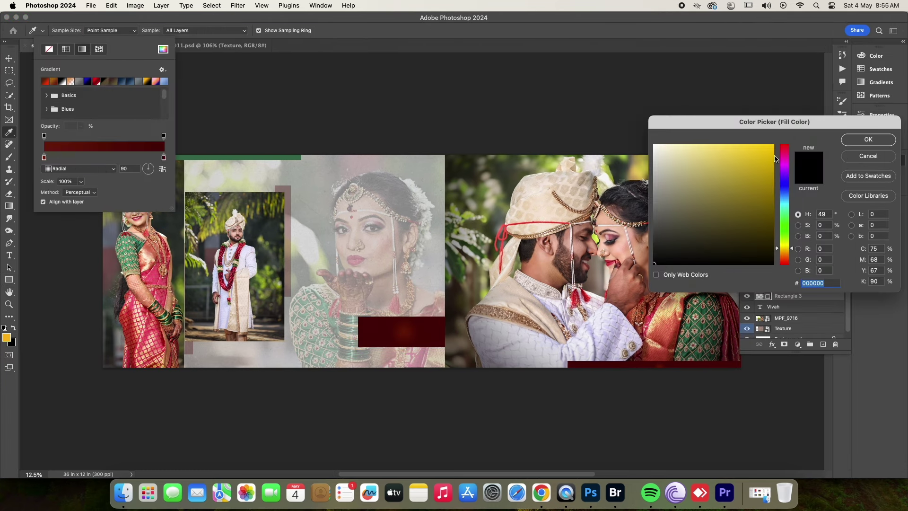
pyautogui.press('Return')
pyautogui.press('v')
pyautogui.press('super+bracketleft')
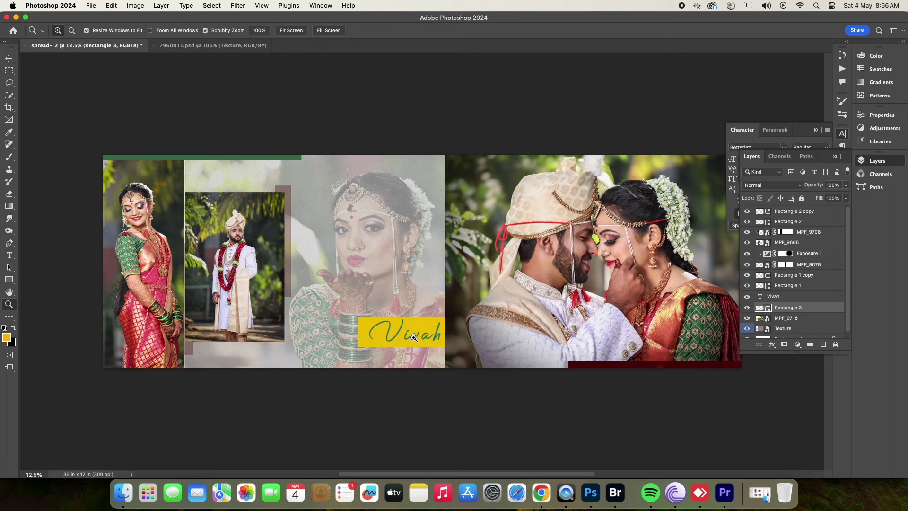
pyautogui.press('super+equal')
pyautogui.rightClick(471, 338)
pyautogui.click(473, 340)
# - Add the 'ek' subtitle text in black Poppins
pyautogui.press('t')
pyautogui.click(423, 242)
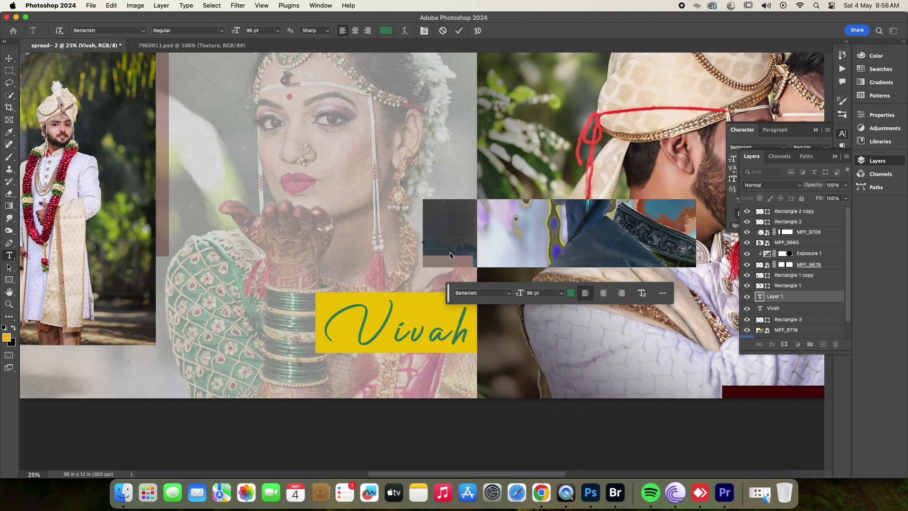
pyautogui.write('ek')
pyautogui.moveTo(450, 255); pyautogui.dragTo(421, 71)
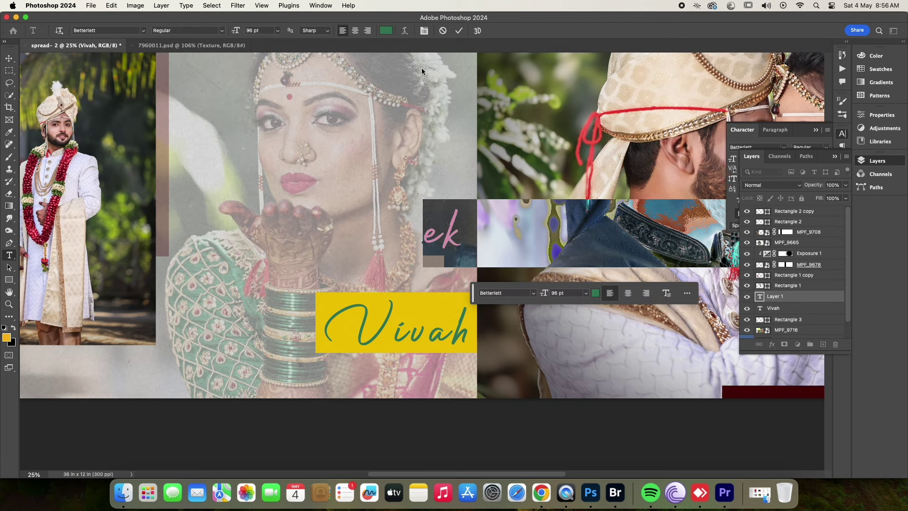
pyautogui.click(458, 30)
pyautogui.click(142, 30)
pyautogui.click(142, 66)
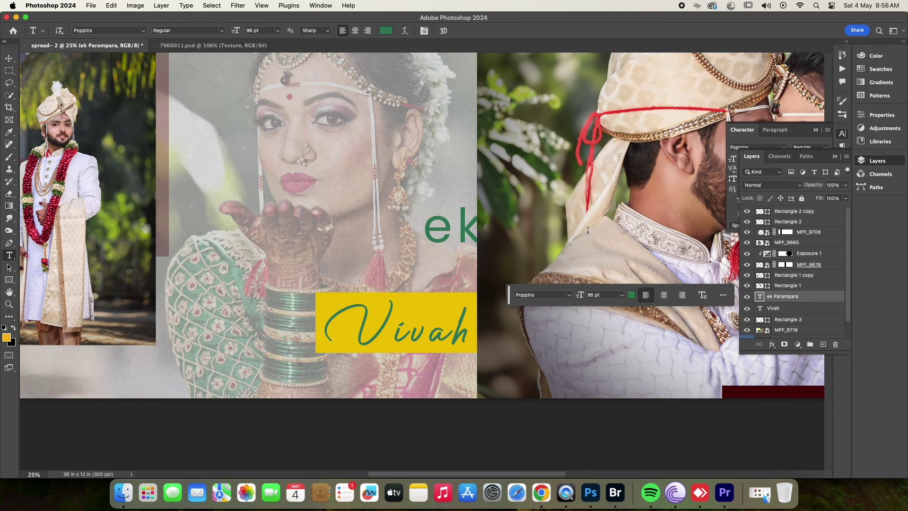
pyautogui.click(386, 31)
pyautogui.click(632, 270)
# - Scale the subtitle down and move it to fit under Vivah
pyautogui.press('Return')
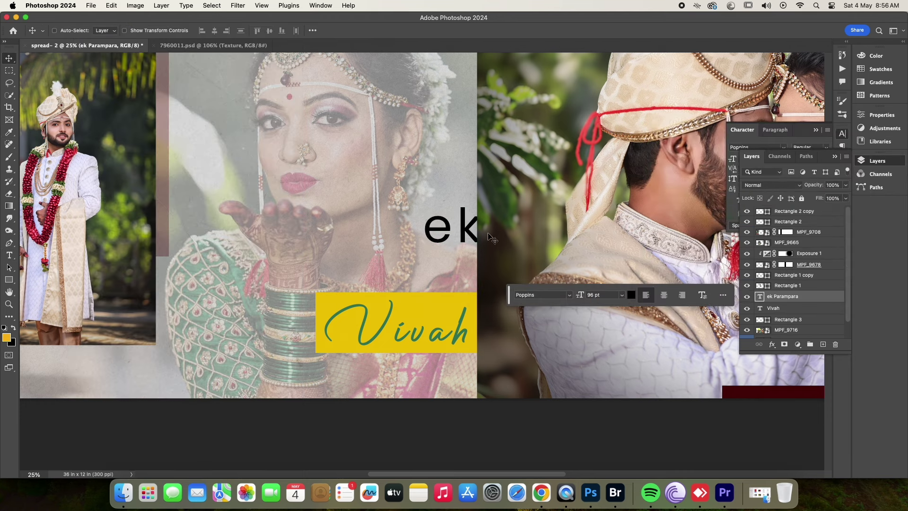
pyautogui.hotkey('ctrl', 't')
pyautogui.moveTo(569, 212); pyautogui.dragTo(393, 311)
pyautogui.moveTo(641, 371)
pyautogui.mouseDown()
pyautogui.moveTo(450, 354)
pyautogui.moveTo(452, 346)
pyautogui.mouseUp()
pyautogui.press('Return')
# - Make the subtitle EK PARAMPARA: all caps, 21 pt, 360 tracking, shifted left under Vivah
pyautogui.rightClick(455, 337)
pyautogui.click(470, 349)
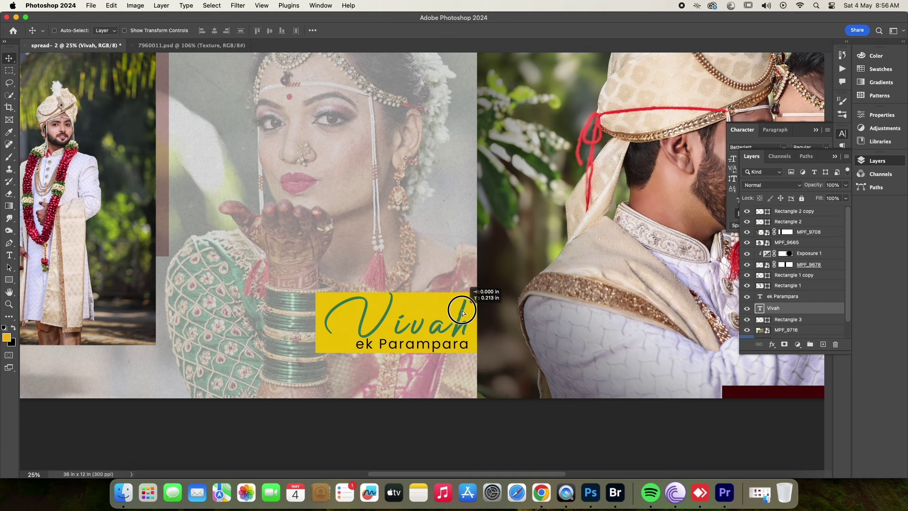
pyautogui.rightClick(455, 346)
pyautogui.click(471, 353)
pyautogui.press('t')
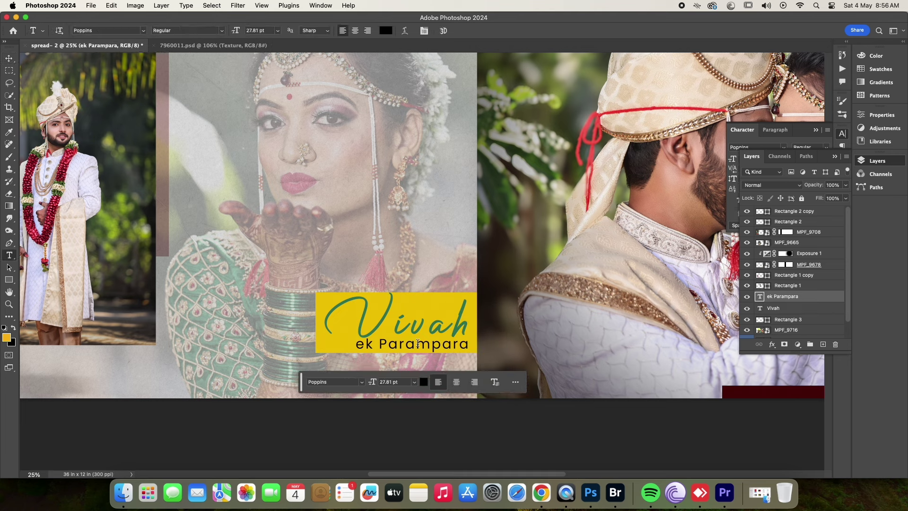
pyautogui.tripleClick(414, 343)
pyautogui.hotkey('ctrl', 'shift', 'k')
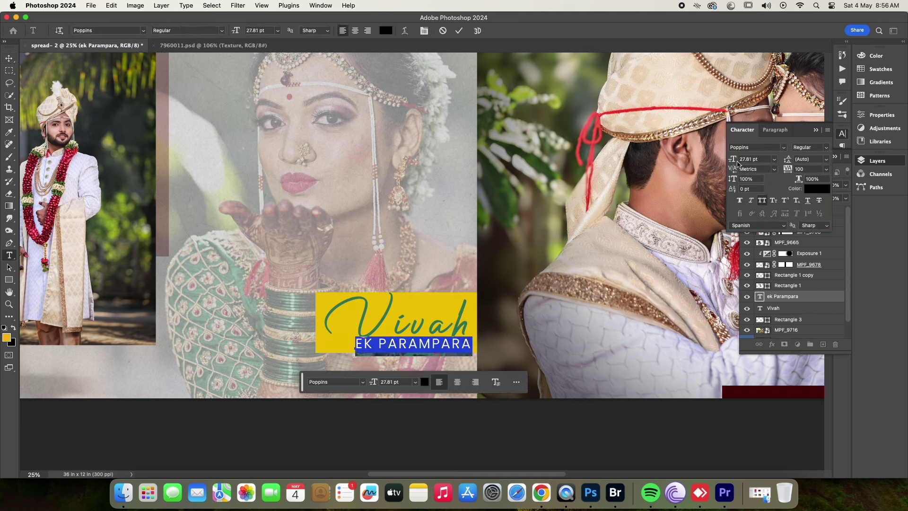
pyautogui.moveTo(733, 159); pyautogui.dragTo(719, 159)
pyautogui.moveTo(787, 169); pyautogui.dragTo(808, 169)
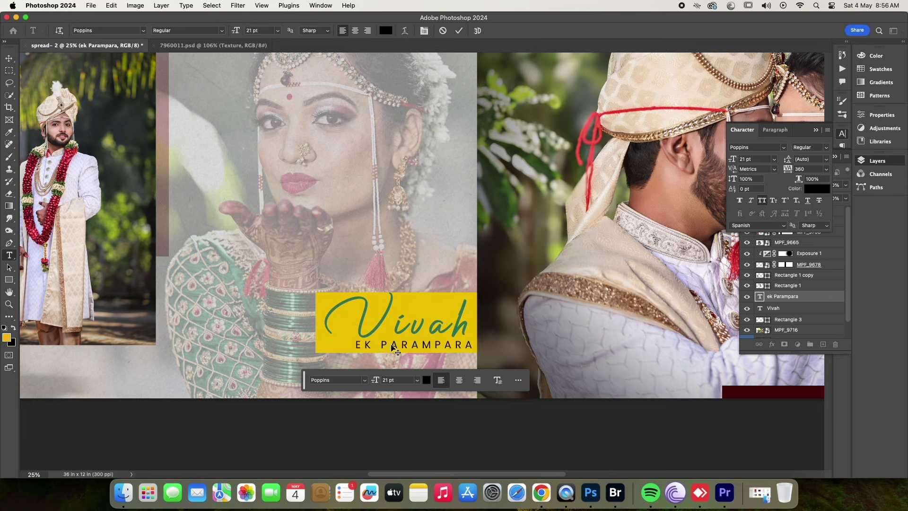
pyautogui.moveTo(392, 349); pyautogui.dragTo(385, 349)
pyautogui.press('Escape')
# - Move the Vivah and subtitle block up-left and check the subtitle's colour
pyautogui.press('v')
pyautogui.keyDown('ctrl'); pyautogui.keyDown('shift'); pyautogui.click(434, 311); pyautogui.keyUp('shift'); pyautogui.keyUp('ctrl')
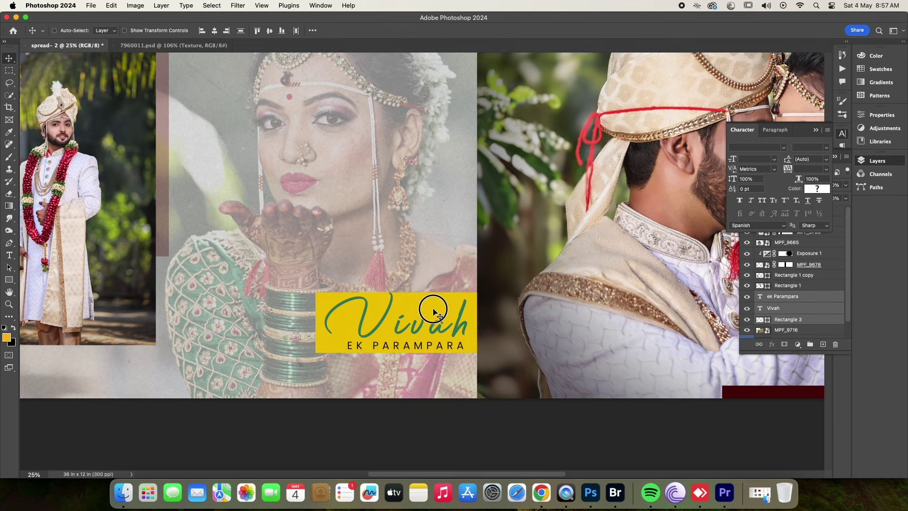
pyautogui.moveTo(433, 311); pyautogui.dragTo(417, 311)
pyautogui.press('super+minus')
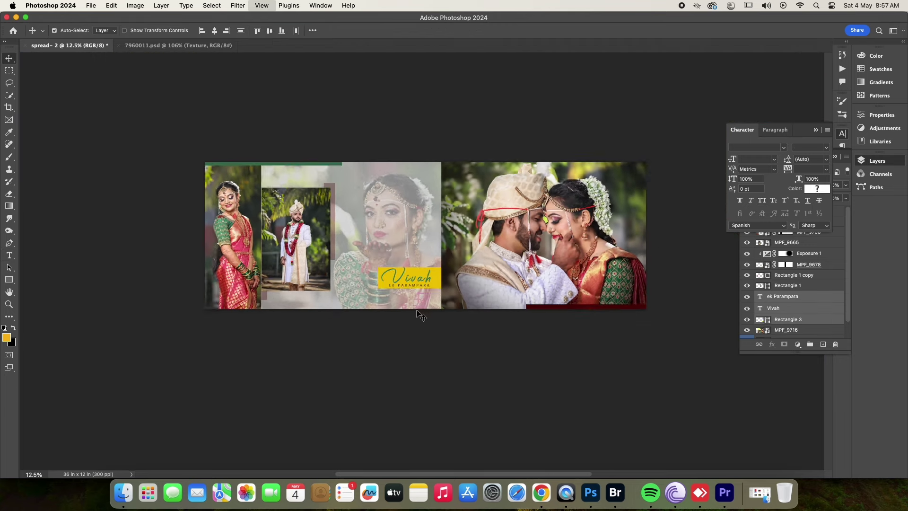
pyautogui.rightClick(473, 348)
pyautogui.click(501, 355)
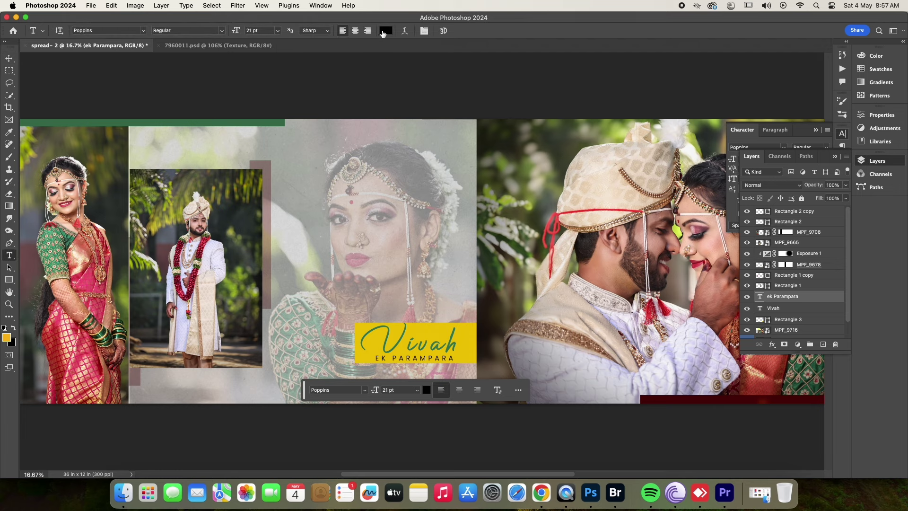
pyautogui.click(426, 390)
pyautogui.click(865, 139)
pyautogui.press('Tab')
pyautogui.press('super+minus')
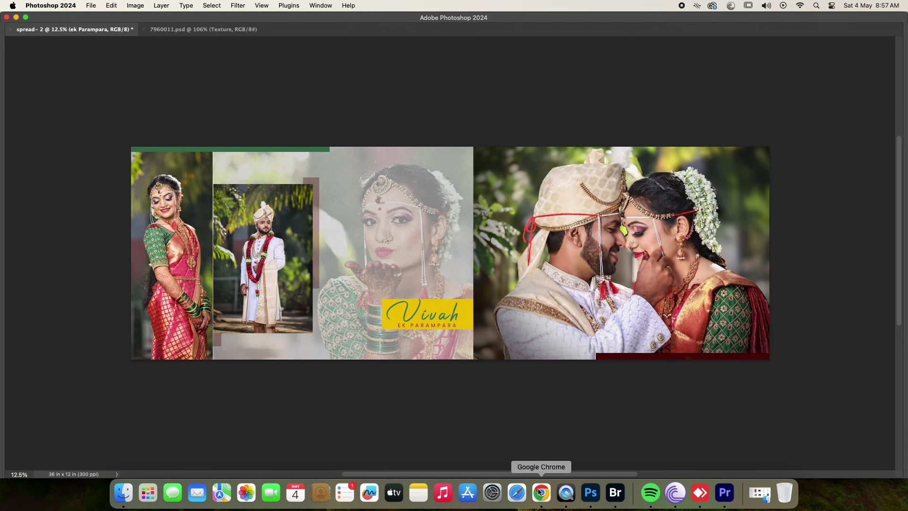
# - Place the lens-flare image from Downloads onto the spread
pyautogui.click(126, 495)
pyautogui.click(103, 222)
pyautogui.scroll(-5, 303, 236)
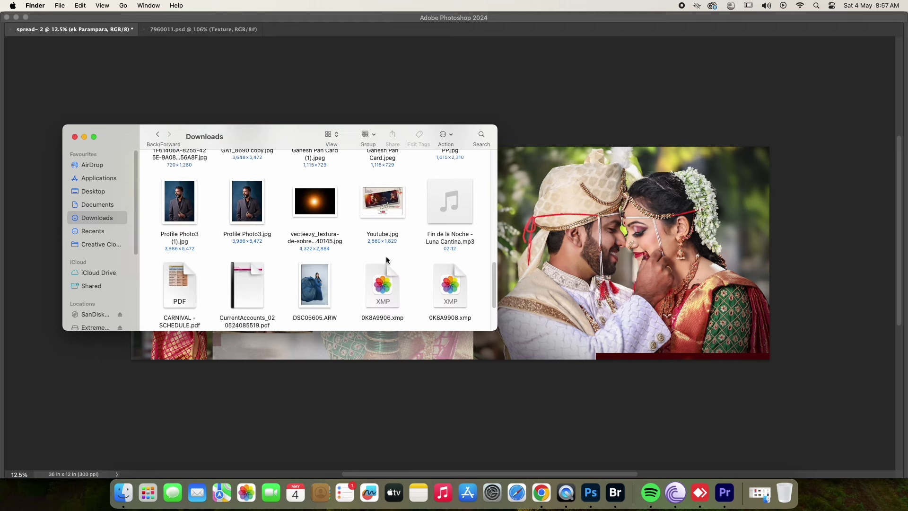
pyautogui.moveTo(300, 203)
pyautogui.mouseDown()
pyautogui.moveTo(668, 237)
pyautogui.moveTo(777, 233)
pyautogui.mouseUp()
pyautogui.press('Return')
pyautogui.press('Tab')
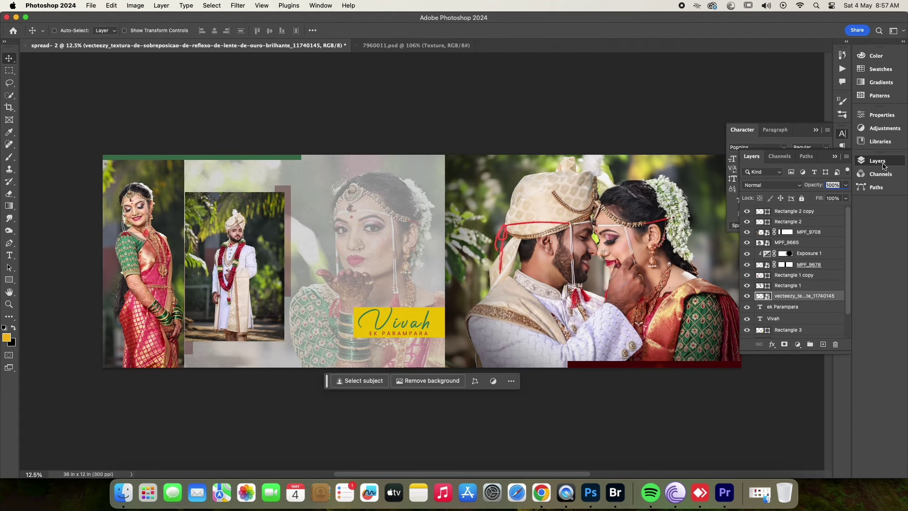
# - Raise the lens flare to the top in Screen mode and move its glow up-left over the spread
pyautogui.hotkey('ctrl', ']')
pyautogui.hotkey('ctrl', ']')
pyautogui.hotkey('ctrl', ']')
pyautogui.hotkey('ctrl', ']')
pyautogui.hotkey('ctrl', ']')
pyautogui.hotkey('shift', 'alt', 's')
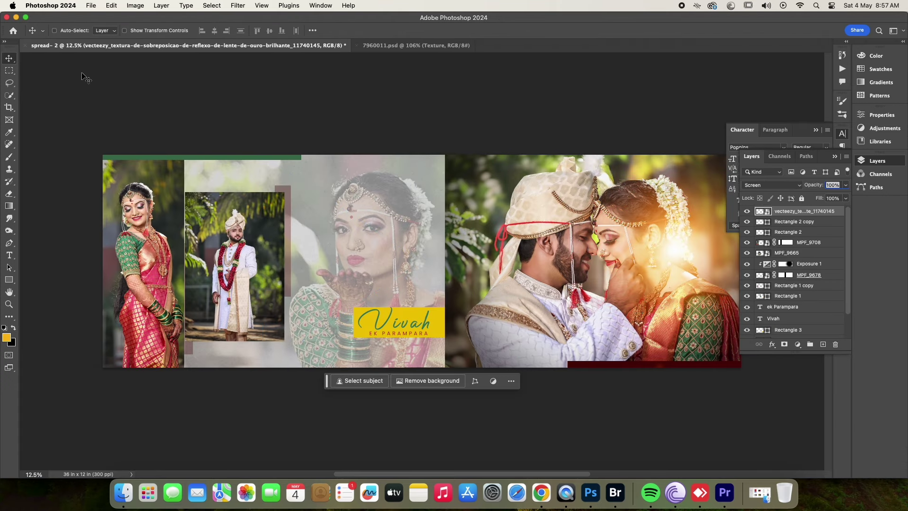
pyautogui.press('Tab')
pyautogui.hotkey('ctrl', 't')
pyautogui.moveTo(777, 328); pyautogui.dragTo(492, 151)
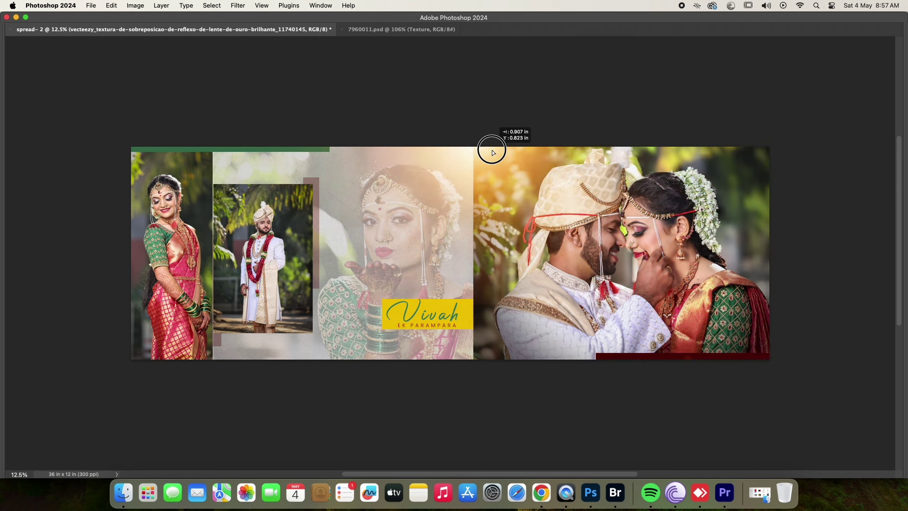
pyautogui.press('Return')
pyautogui.press('Tab')
pyautogui.press('Tab')
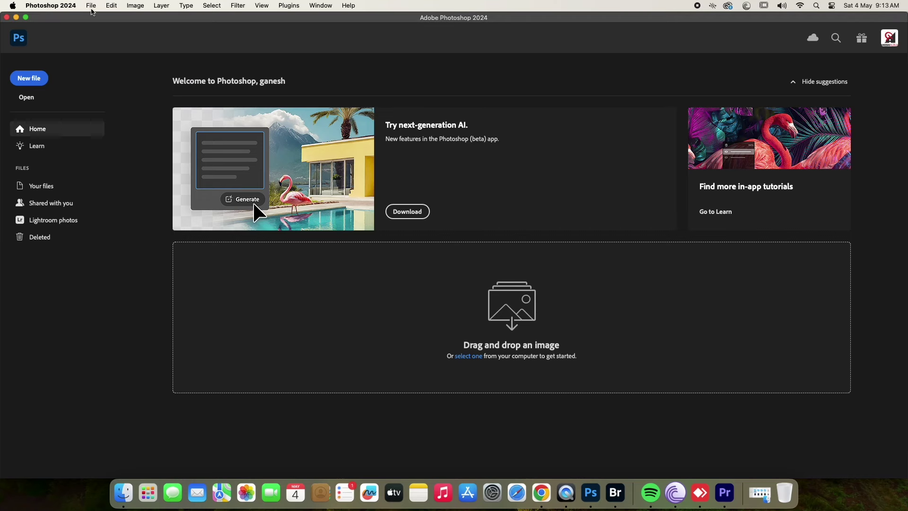
# - Create a blank 36x12 in document and open photo MPF_9715 fitted to the window
pyautogui.click(91, 5)
pyautogui.click(117, 18)
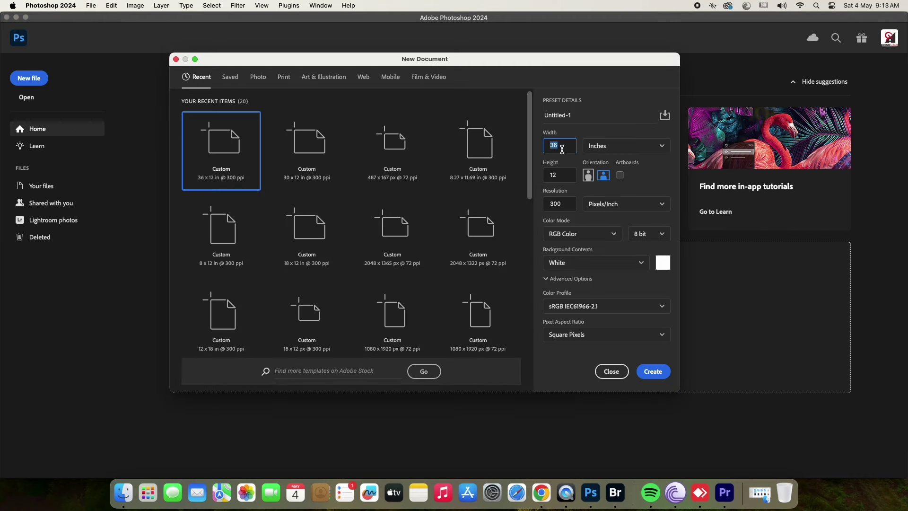
pyautogui.click(646, 372)
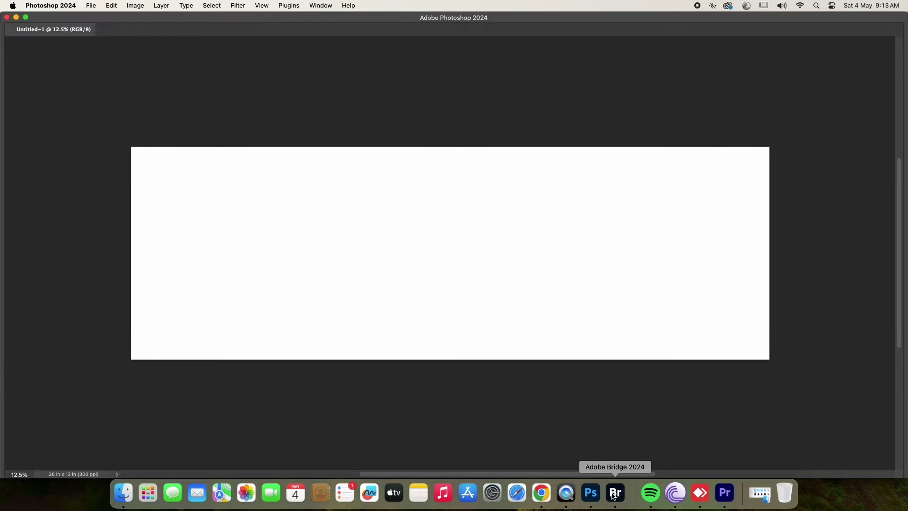
pyautogui.click(615, 492)
pyautogui.doubleClick(486, 331)
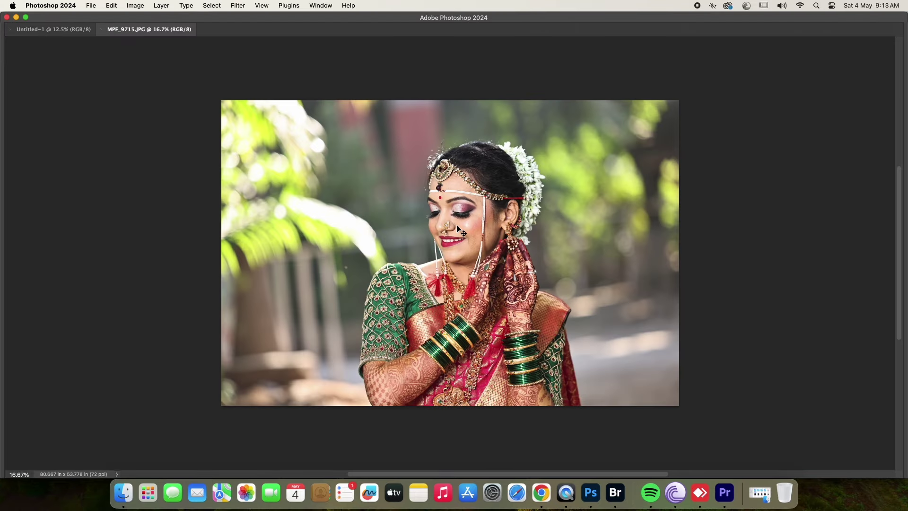
pyautogui.press('super+0')
pyautogui.click(238, 6)
# - In Camera Raw, lower exposure and contrast and darken a background mask
pyautogui.click(265, 85)
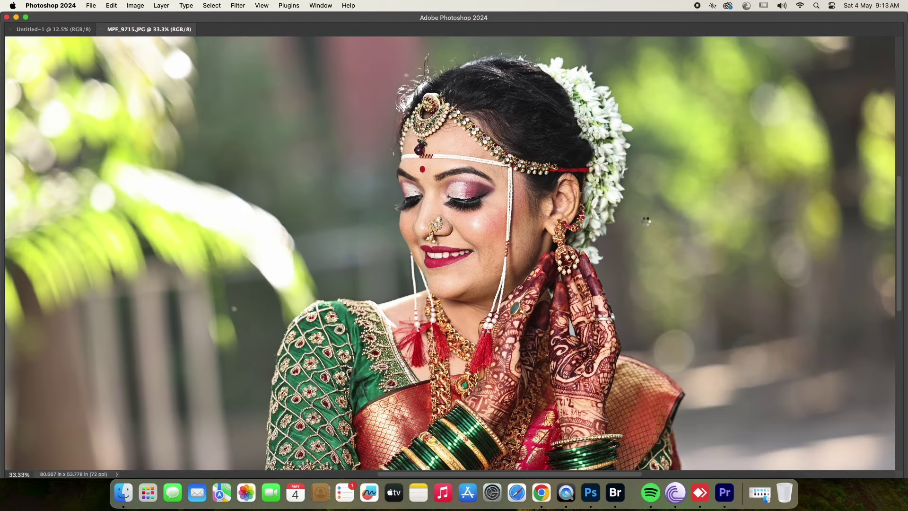
pyautogui.moveTo(822, 172)
pyautogui.mouseDown()
pyautogui.moveTo(807, 172)
pyautogui.moveTo(818, 158)
pyautogui.mouseUp()
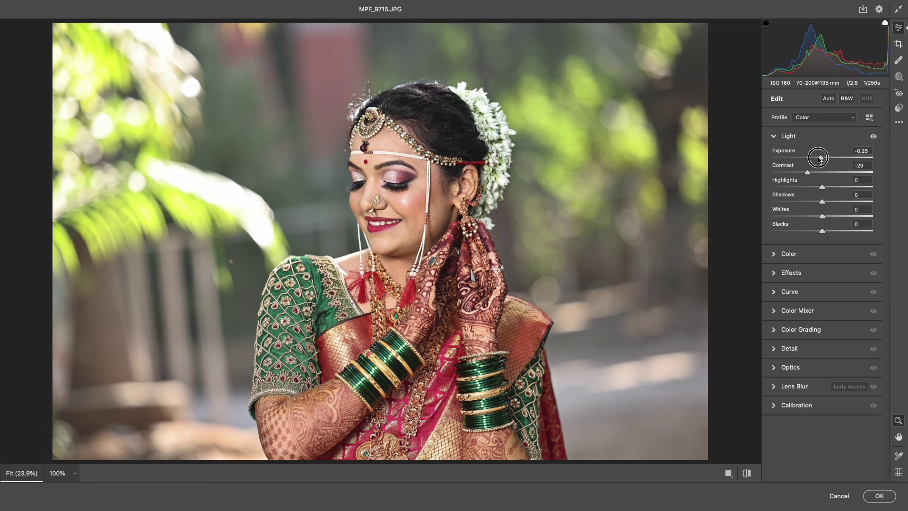
pyautogui.click(898, 77)
pyautogui.click(853, 138)
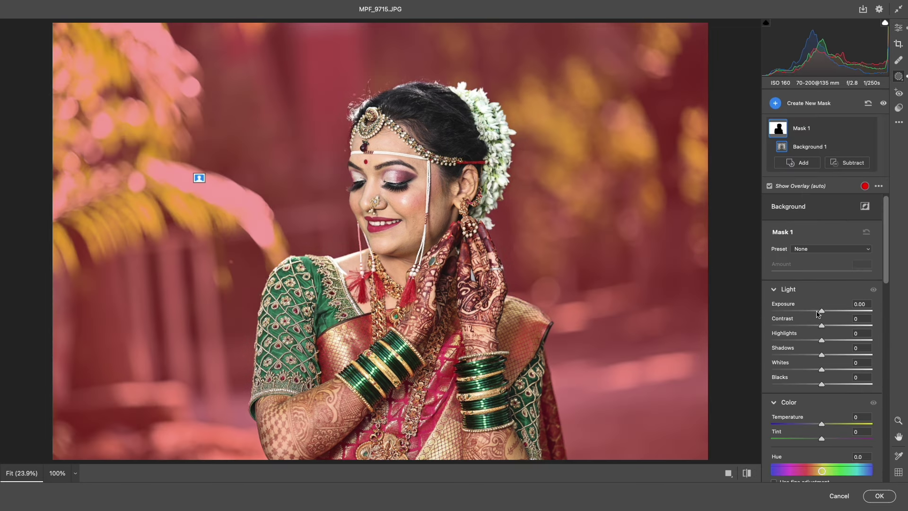
pyautogui.moveTo(822, 311); pyautogui.dragTo(804, 311)
pyautogui.scroll(-5, 832, 402)
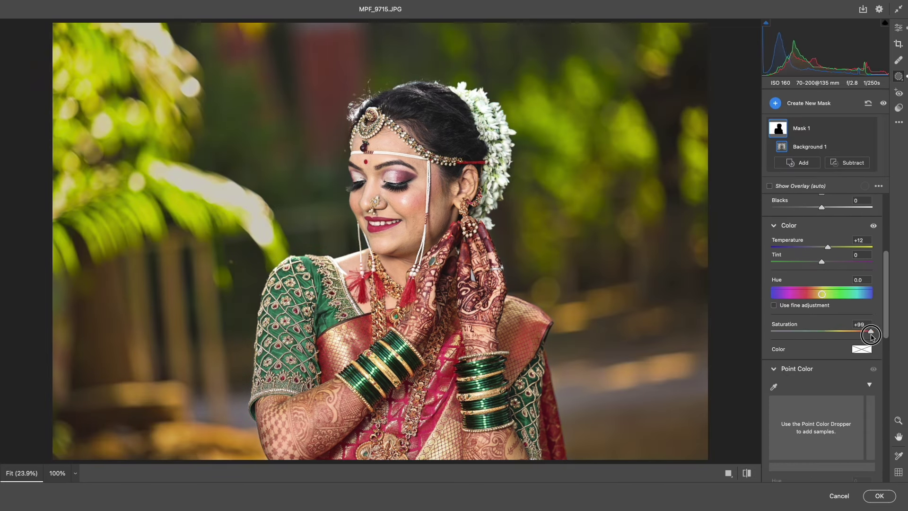
pyautogui.press('e')
pyautogui.moveTo(819, 158); pyautogui.dragTo(819, 157)
pyautogui.press('y')
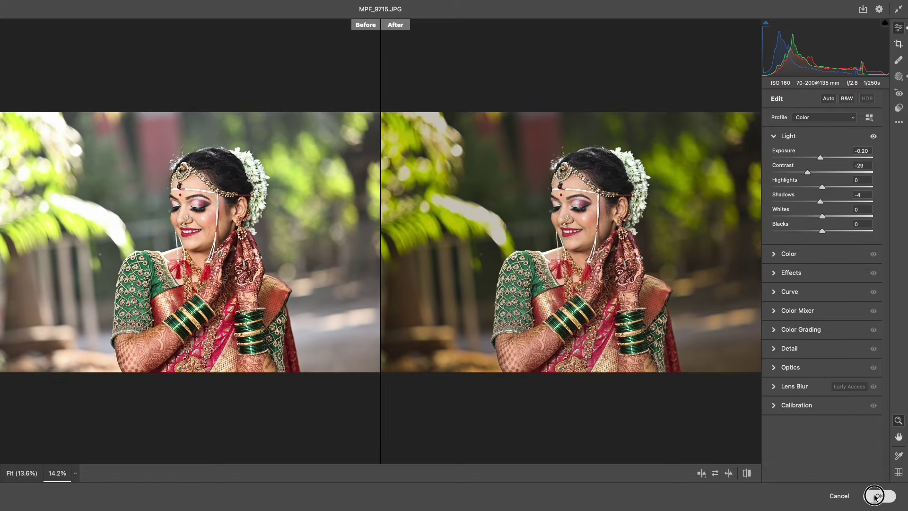
pyautogui.click(875, 497)
# - Retouch the skin in SkinFiner with slightly brighter, more saturated skin tone
pyautogui.click(237, 5)
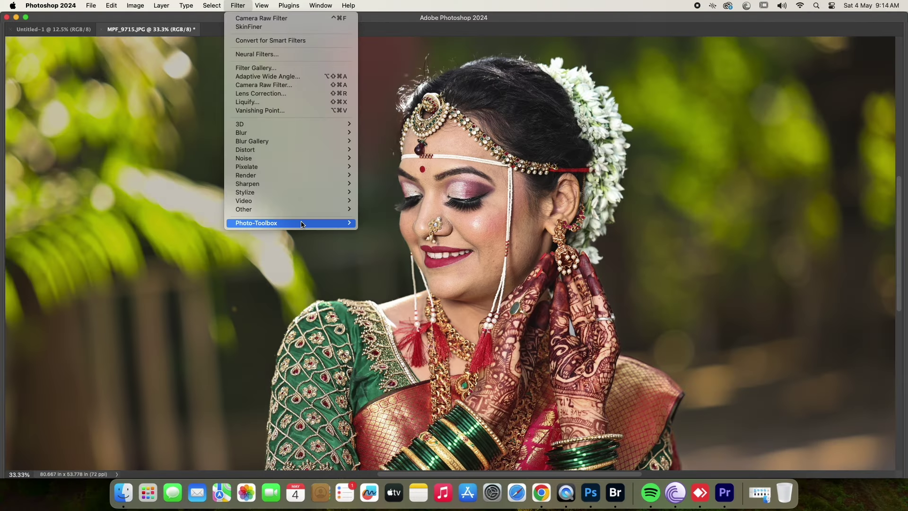
pyautogui.click(360, 223)
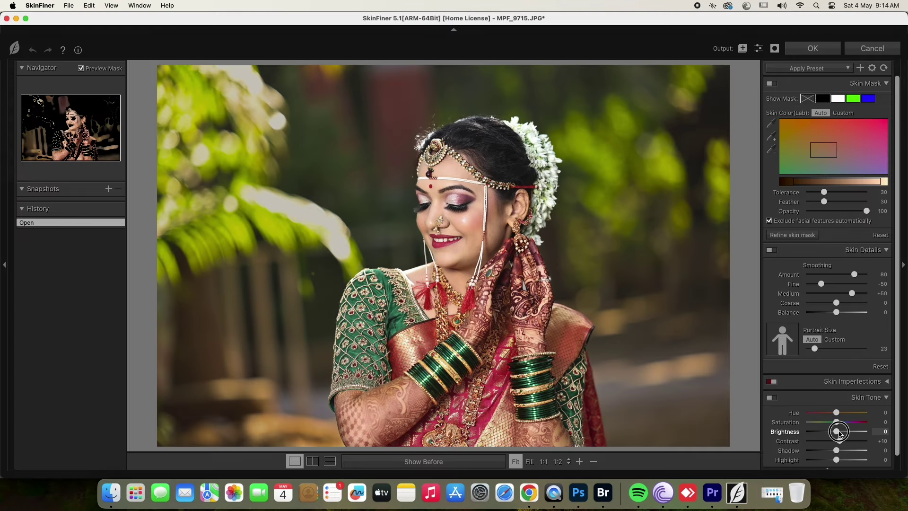
pyautogui.moveTo(839, 433); pyautogui.dragTo(840, 432)
pyautogui.moveTo(837, 421); pyautogui.dragTo(842, 425)
pyautogui.click(812, 48)
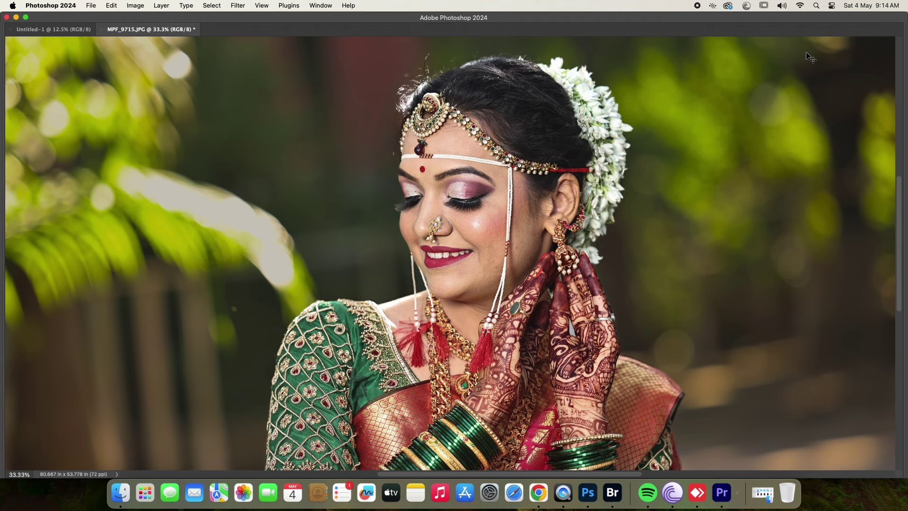
# - Paste the bride photo into the blank album and scale it across the right half
pyautogui.click(61, 29)
pyautogui.press('super+v')
pyautogui.press('super+t')
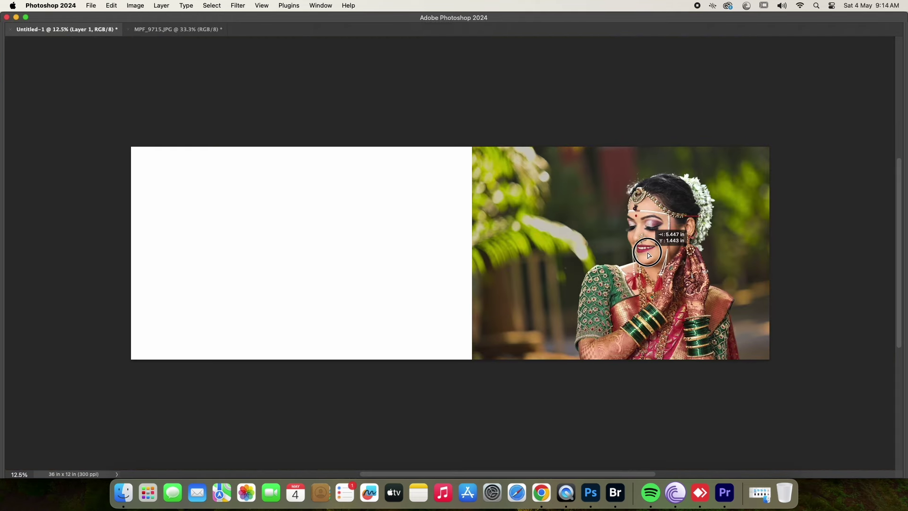
pyautogui.moveTo(468, 253); pyautogui.dragTo(428, 249)
pyautogui.moveTo(620, 379); pyautogui.dragTo(626, 419)
pyautogui.moveTo(684, 314); pyautogui.dragTo(694, 304)
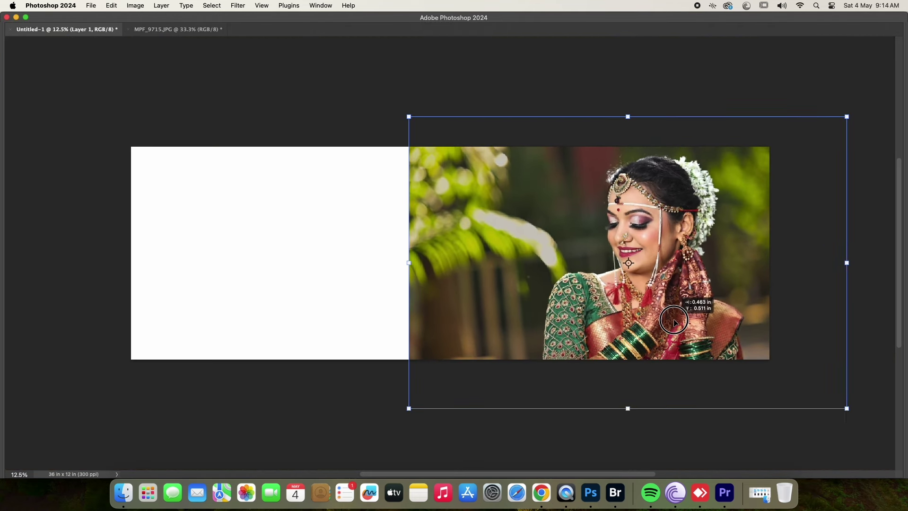
pyautogui.moveTo(628, 411)
pyautogui.mouseDown()
pyautogui.moveTo(628, 385)
pyautogui.moveTo(628, 416)
pyautogui.mouseUp()
pyautogui.press('Return')
pyautogui.moveTo(719, 254); pyautogui.dragTo(714, 261)
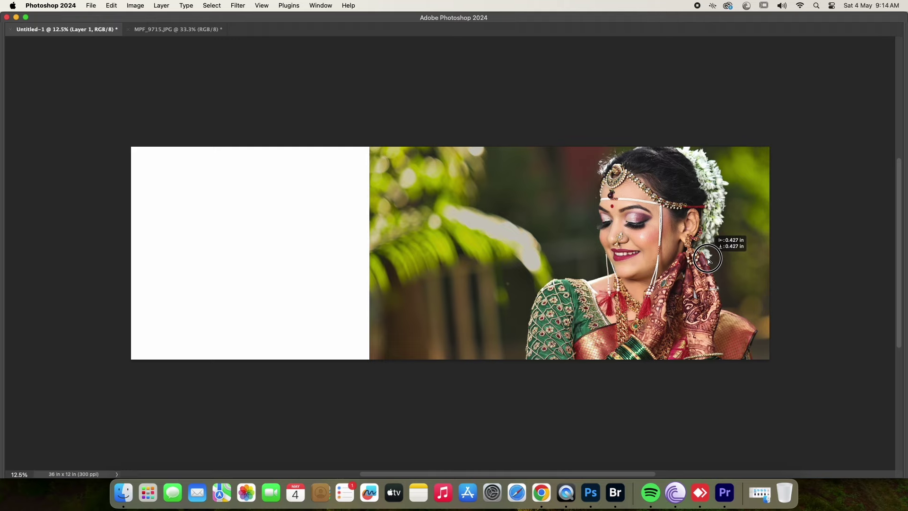
# - Add a vertical guide at the spread's centre and mask the bride photo left of it
pyautogui.press('super+m')
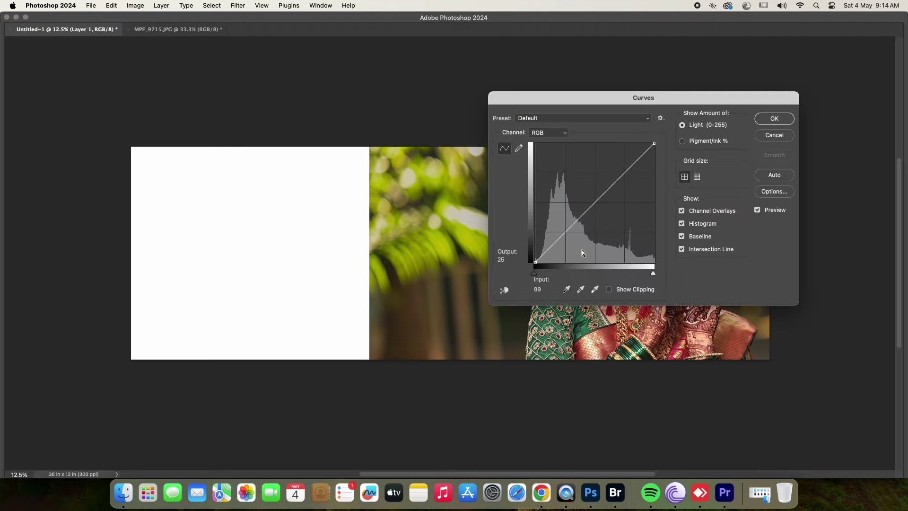
pyautogui.moveTo(644, 95); pyautogui.dragTo(278, 116)
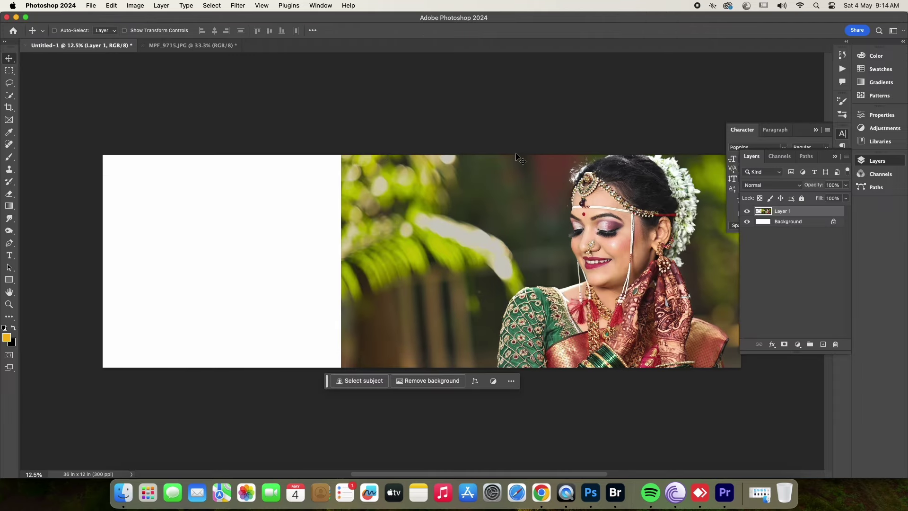
pyautogui.moveTo(21, 184); pyautogui.dragTo(427, 146)
pyautogui.press('Tab')
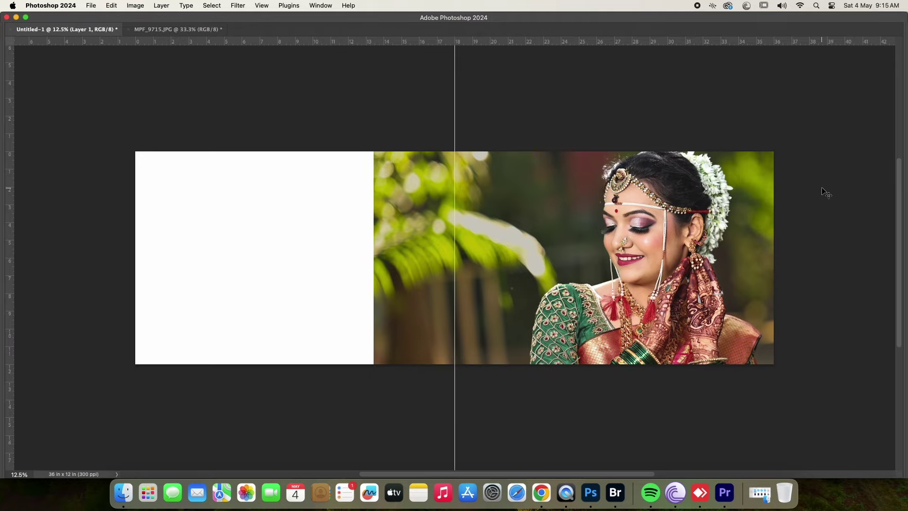
pyautogui.press('Tab')
pyautogui.keyDown('alt'); pyautogui.click(782, 346); pyautogui.keyUp('alt')
pyautogui.press('Tab')
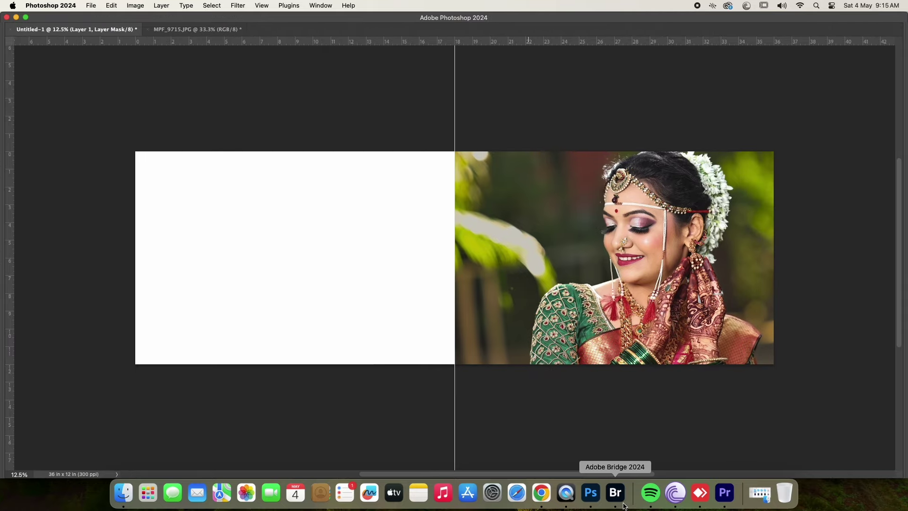
# - Place groom photo MPF_9665 from Bridge at the far left, masked to a narrow strip
pyautogui.click(624, 506)
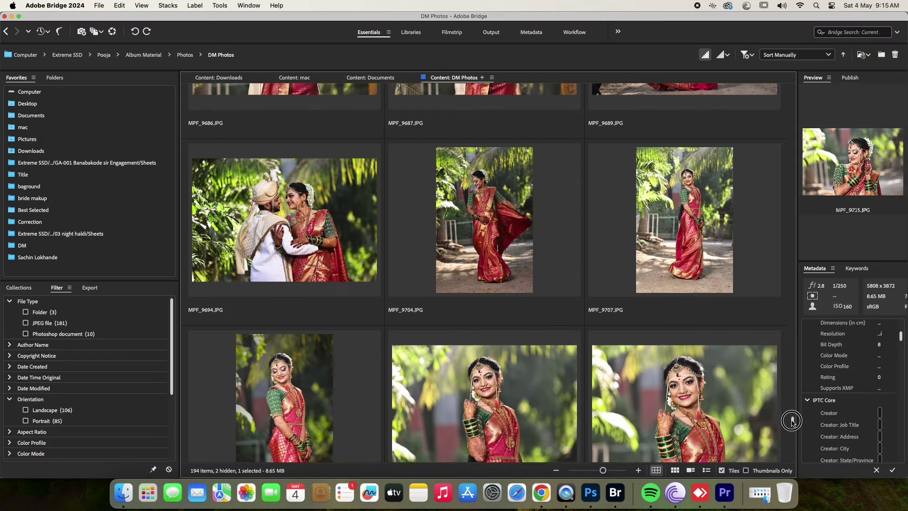
pyautogui.moveTo(793, 427); pyautogui.dragTo(790, 401)
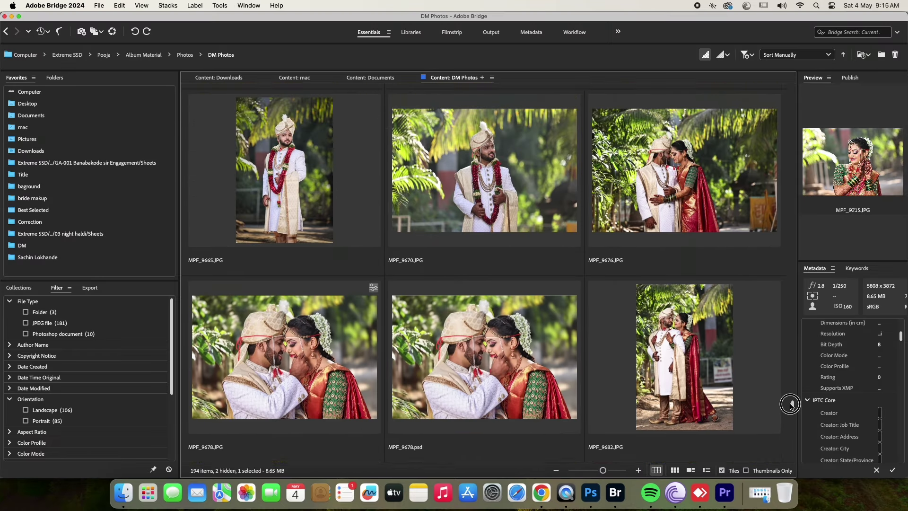
pyautogui.moveTo(344, 316); pyautogui.dragTo(158, 251)
pyautogui.moveTo(454, 257); pyautogui.dragTo(185, 257)
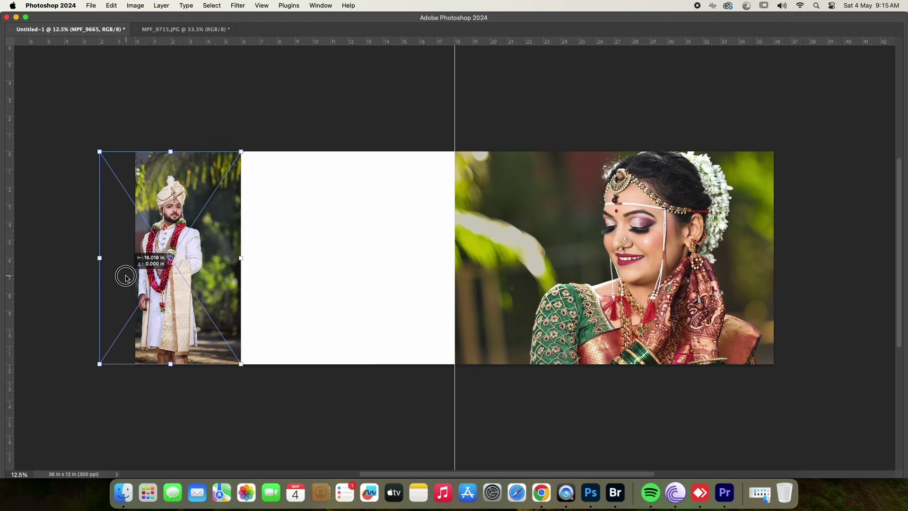
pyautogui.press('Return')
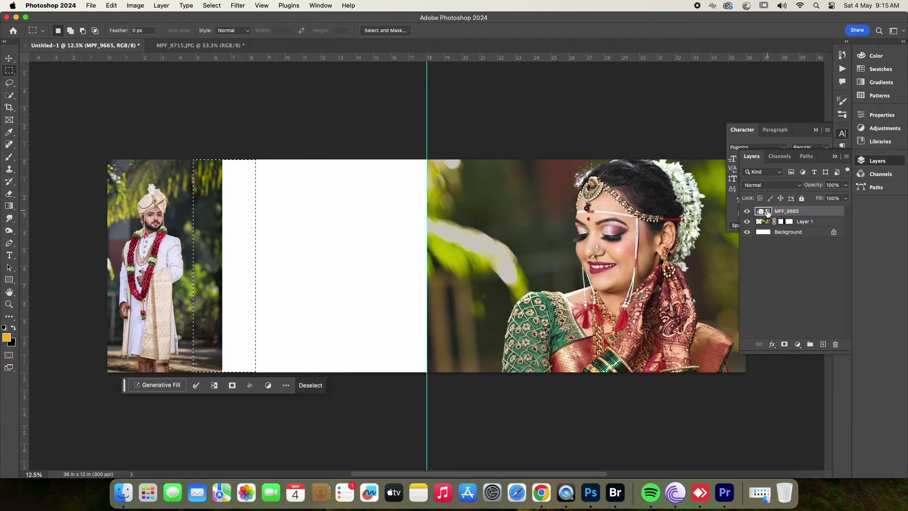
pyautogui.click(293, 383)
# - Draw a yellow rectangle band across the bottom of the left page
pyautogui.press('Tab')
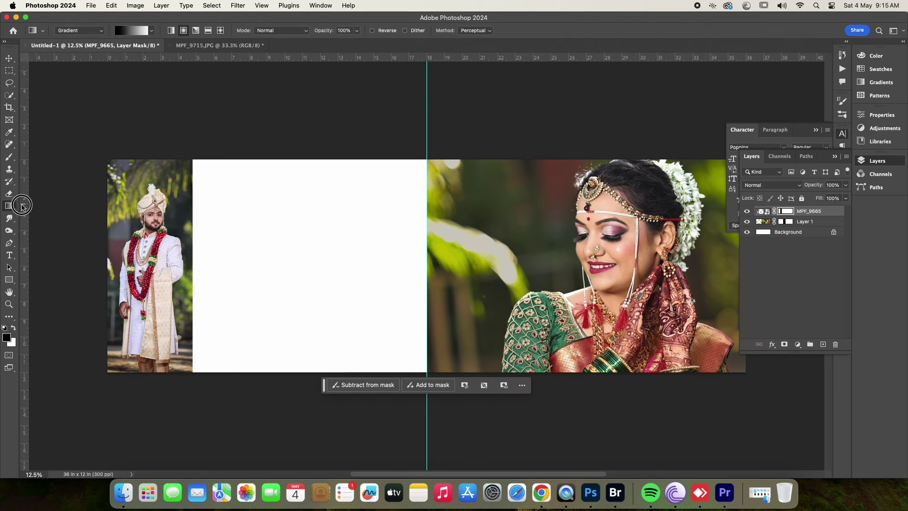
pyautogui.click(9, 279)
pyautogui.click(37, 279)
pyautogui.moveTo(193, 286)
pyautogui.mouseDown()
pyautogui.moveTo(405, 359)
pyautogui.moveTo(426, 376)
pyautogui.mouseUp()
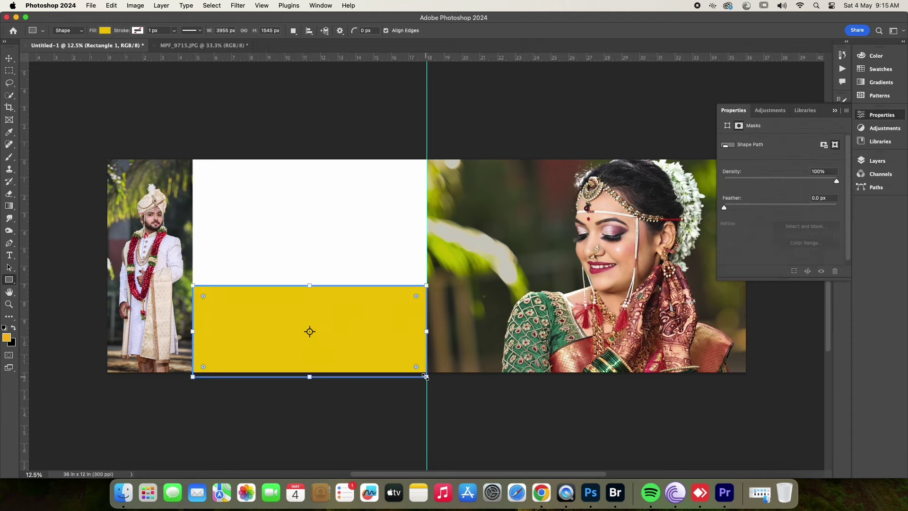
# - Recolour the band with dark green sampled from the sari and nudge it lower
pyautogui.click(105, 31)
pyautogui.click(163, 49)
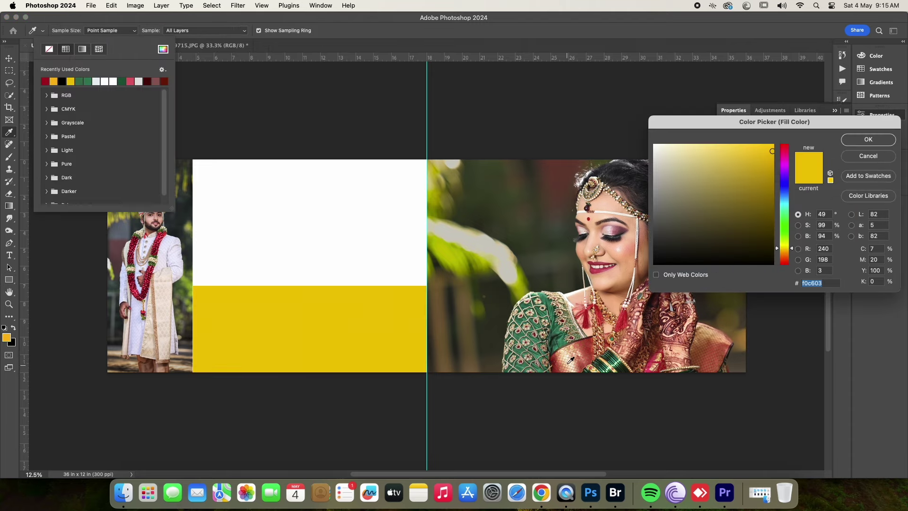
pyautogui.click(569, 362)
pyautogui.click(586, 343)
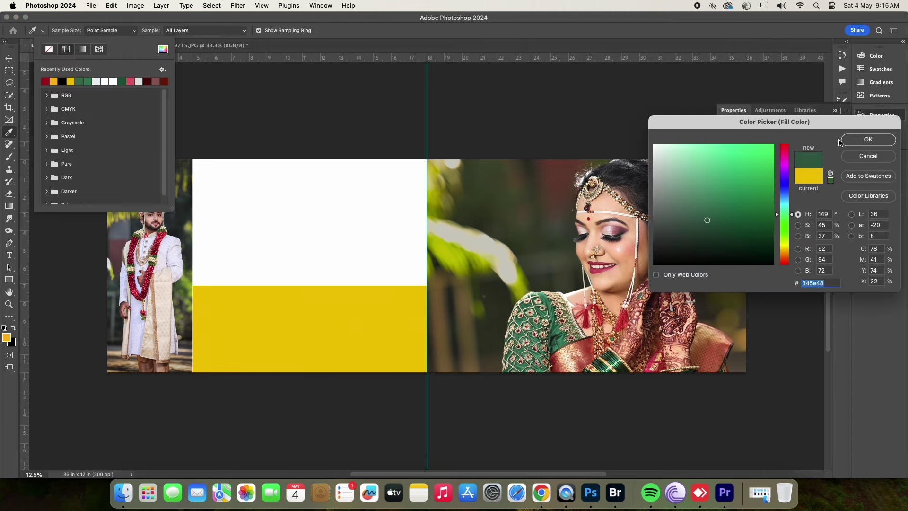
pyautogui.click(840, 140)
pyautogui.press('Tab')
pyautogui.moveTo(379, 316)
pyautogui.mouseDown()
pyautogui.moveTo(397, 324)
pyautogui.moveTo(395, 339)
pyautogui.mouseUp()
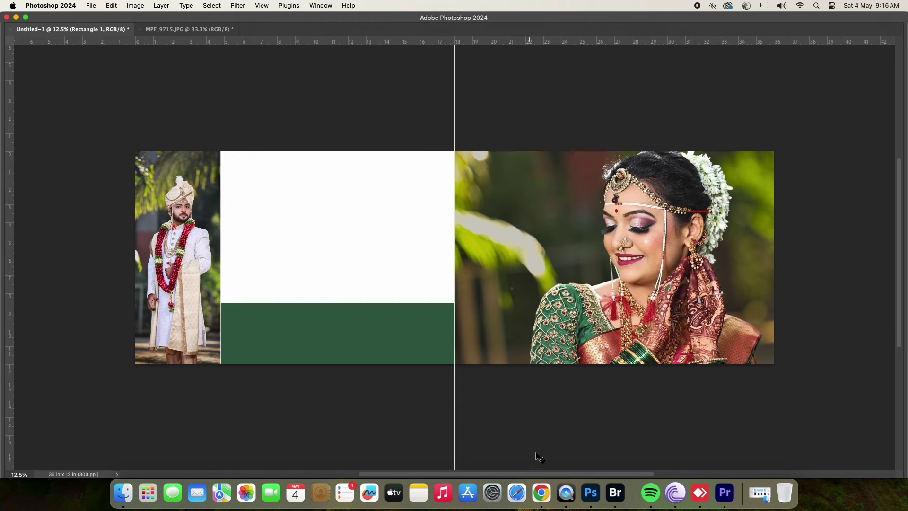
pyautogui.press('Tab')
# - Open the couple close-up MPF_9678.psd from Bridge
pyautogui.click(616, 493)
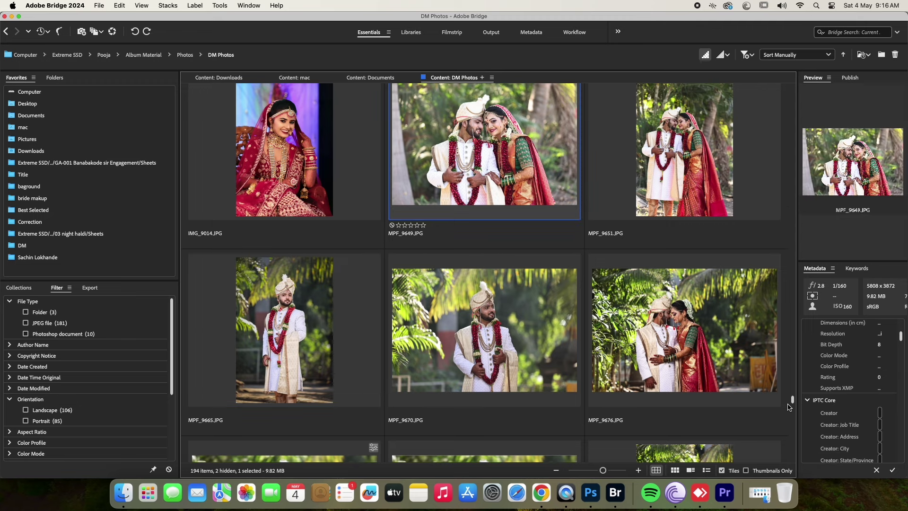
pyautogui.moveTo(792, 400); pyautogui.dragTo(794, 410)
pyautogui.doubleClick(524, 236)
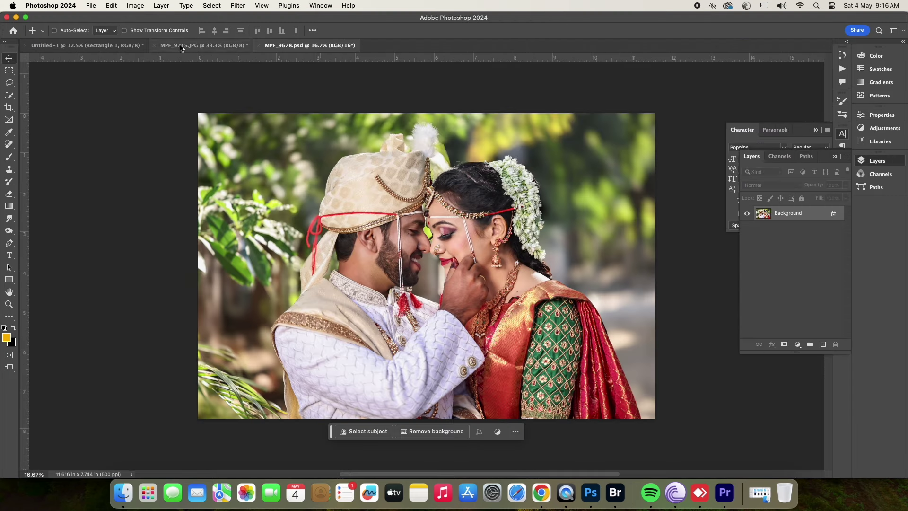
# - Draw a second yellow rectangle and resize it into a square centred on the left page
pyautogui.click(85, 46)
pyautogui.click(9, 280)
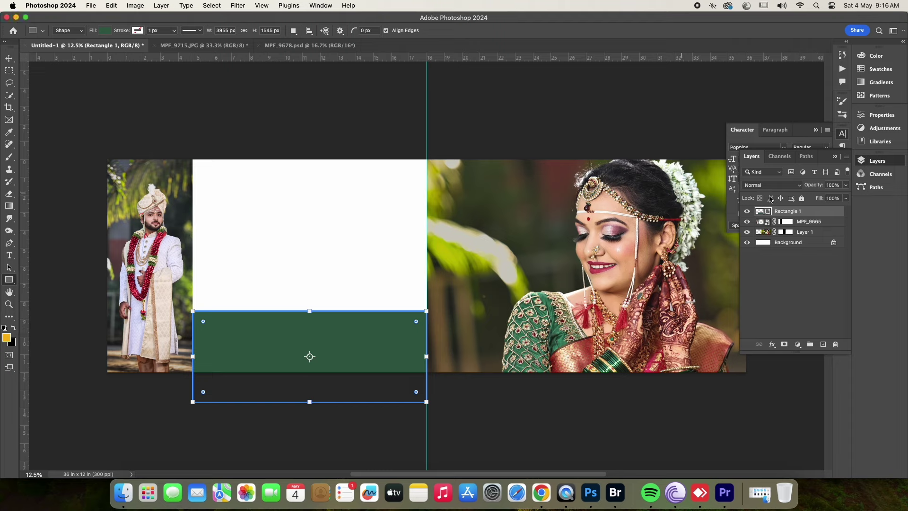
pyautogui.moveTo(265, 238); pyautogui.dragTo(334, 340)
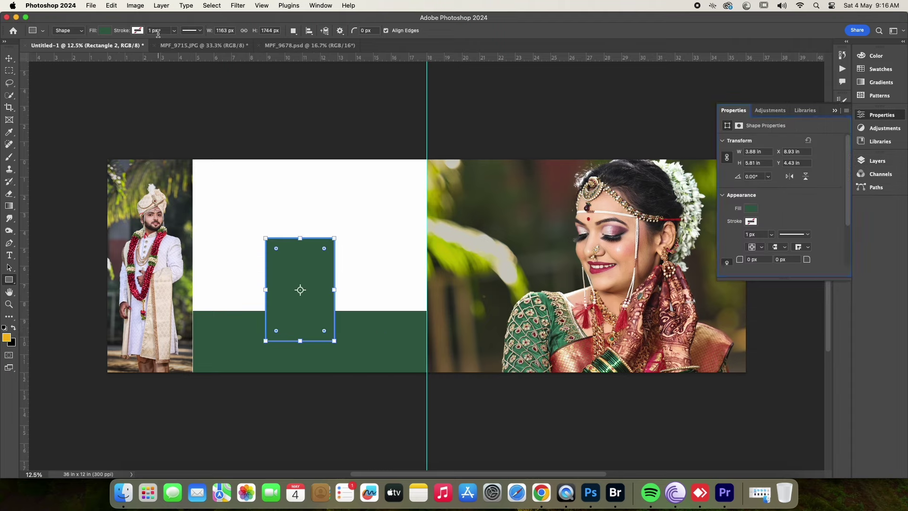
pyautogui.click(105, 30)
pyautogui.click(67, 78)
pyautogui.press('super+t')
pyautogui.moveTo(320, 286); pyautogui.dragTo(347, 292)
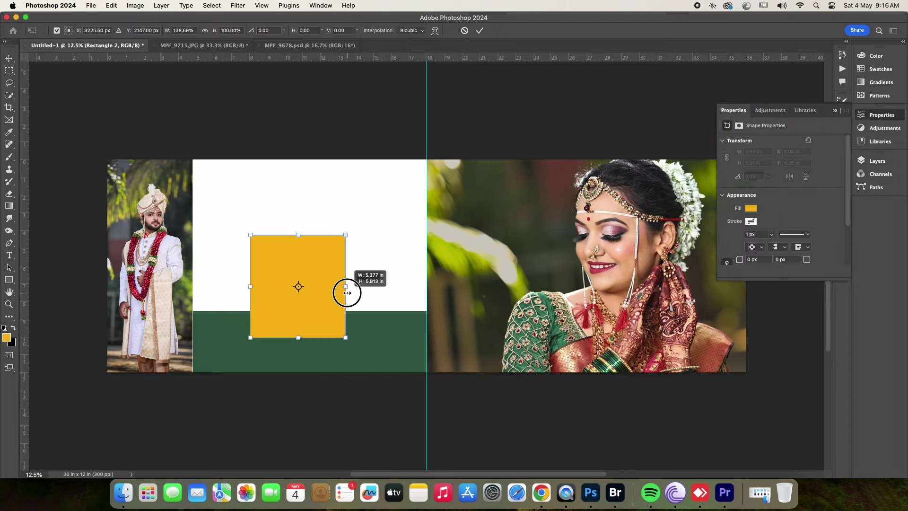
pyautogui.moveTo(298, 337); pyautogui.dragTo(298, 357)
pyautogui.moveTo(302, 303); pyautogui.dragTo(320, 304)
pyautogui.press('Return')
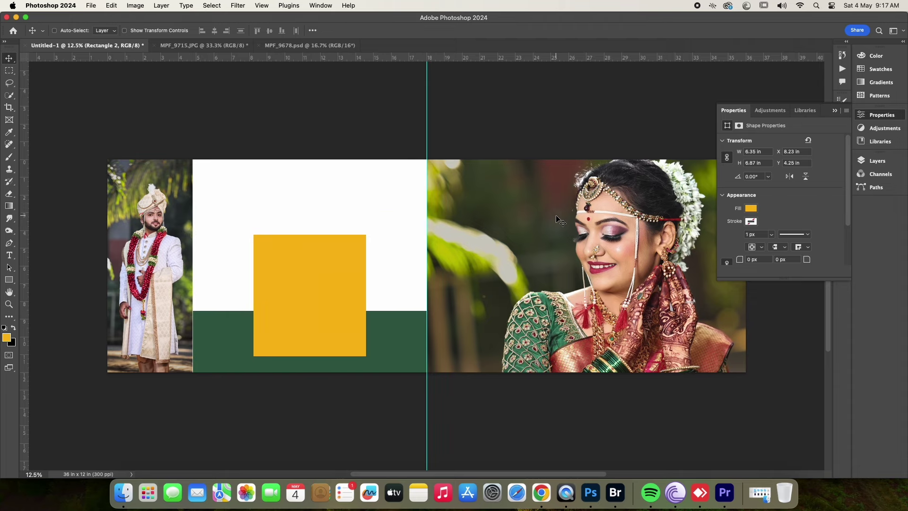
# - Clip the couple close-up into the square, scale it to fit, and lower the green band
pyautogui.click(310, 45)
pyautogui.moveTo(331, 212); pyautogui.dragTo(336, 263)
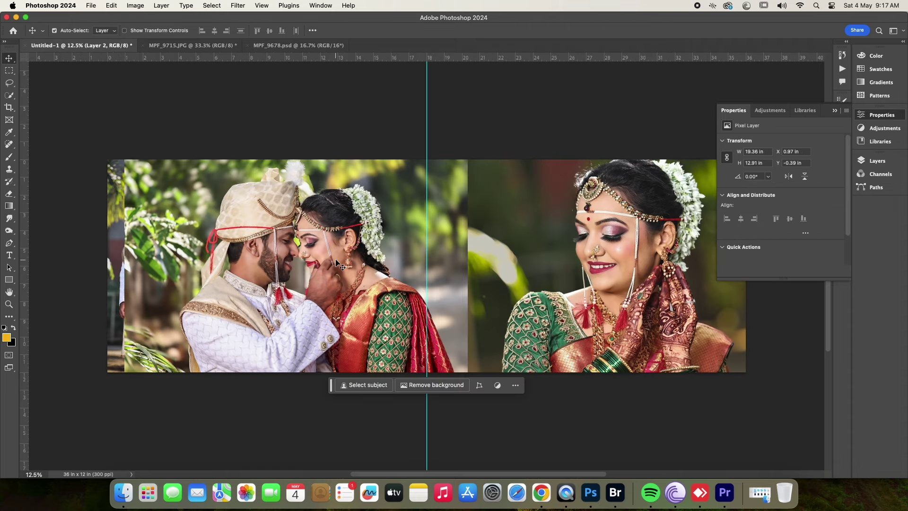
pyautogui.click(866, 161)
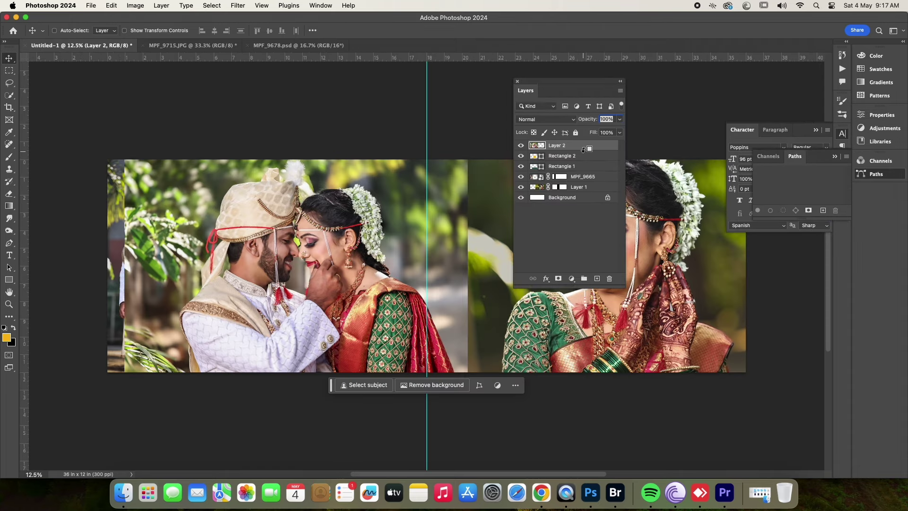
pyautogui.hotkey('ctrl', 'alt', 'g')
pyautogui.moveTo(341, 276); pyautogui.dragTo(355, 289)
pyautogui.press('Tab')
pyautogui.hotkey('ctrl', 't')
pyautogui.moveTo(455, 227)
pyautogui.mouseDown()
pyautogui.moveTo(458, 240)
pyautogui.moveTo(416, 269)
pyautogui.mouseUp()
pyautogui.press('Return')
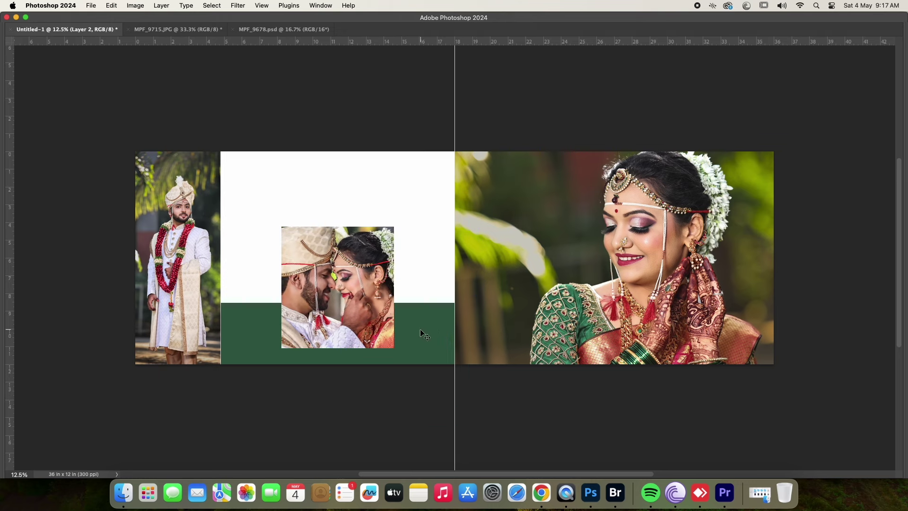
pyautogui.moveTo(427, 318); pyautogui.dragTo(428, 331)
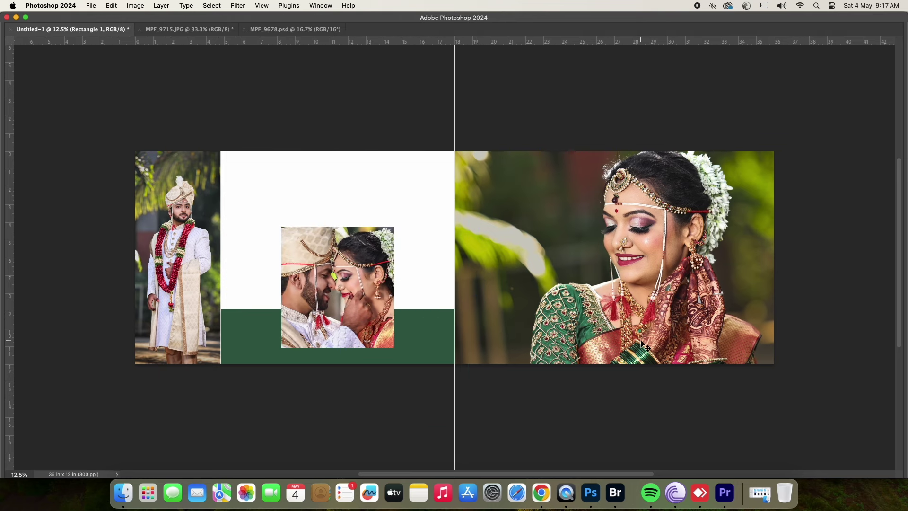
pyautogui.press('Tab')
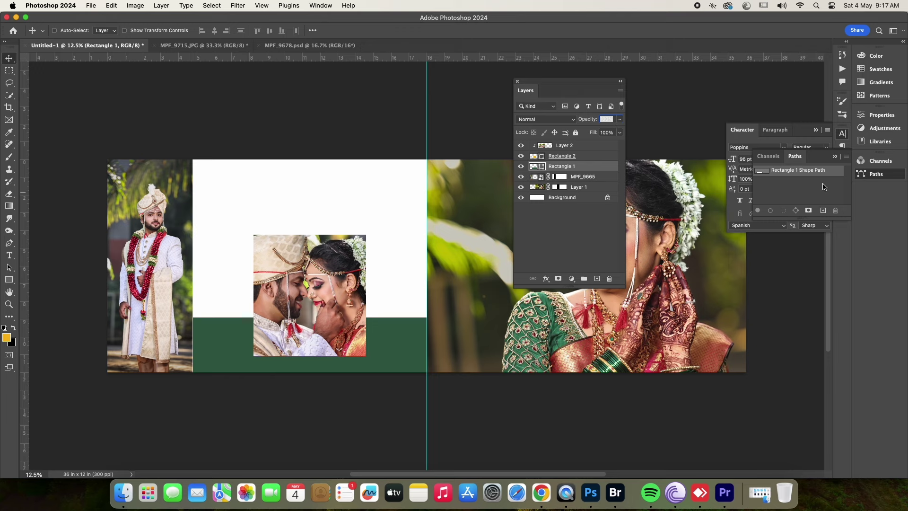
# - Add a light cream Solid Color fill layer above the Background
pyautogui.click(562, 197)
pyautogui.click(571, 278)
pyautogui.moveTo(659, 205)
pyautogui.mouseDown()
pyautogui.moveTo(691, 189)
pyautogui.moveTo(665, 150)
pyautogui.mouseUp()
pyautogui.click(868, 139)
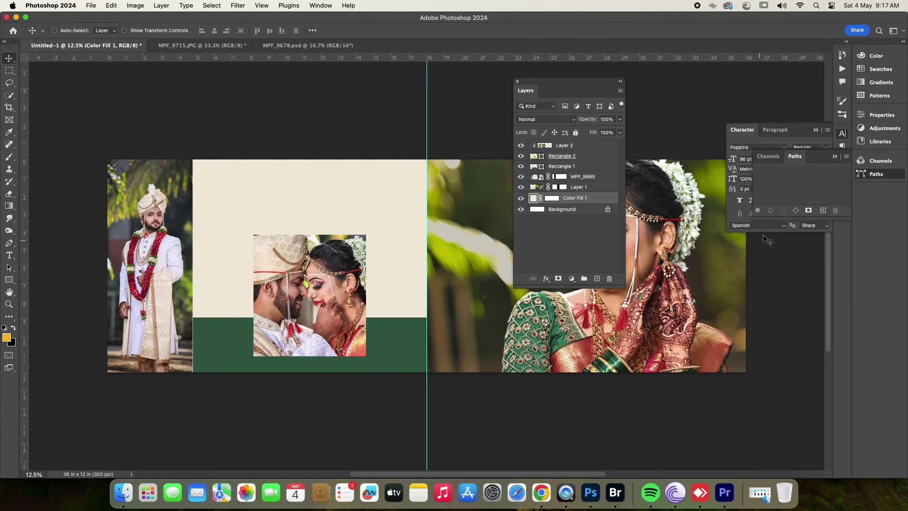
# - Give Rectangle 2, the couple photo's frame, a white stroke border
pyautogui.click(602, 158)
pyautogui.click(9, 279)
pyautogui.click(137, 31)
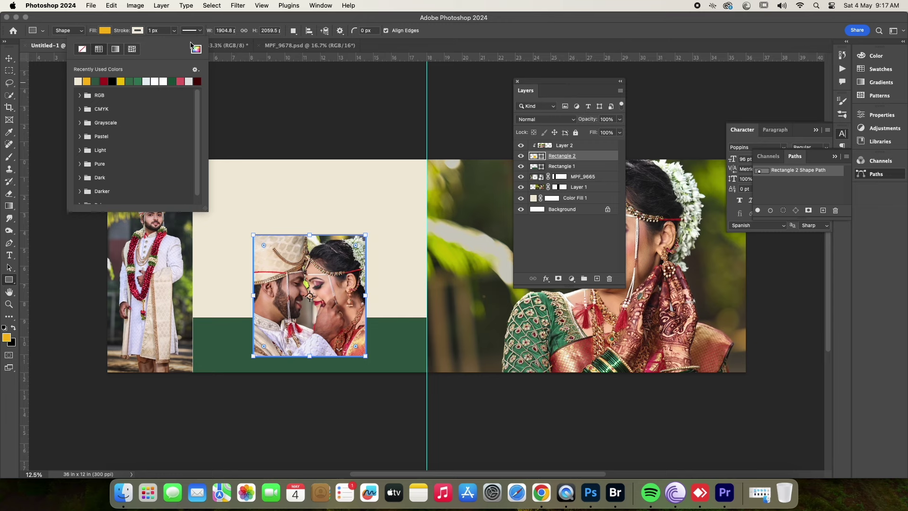
pyautogui.click(174, 30)
pyautogui.press('Return')
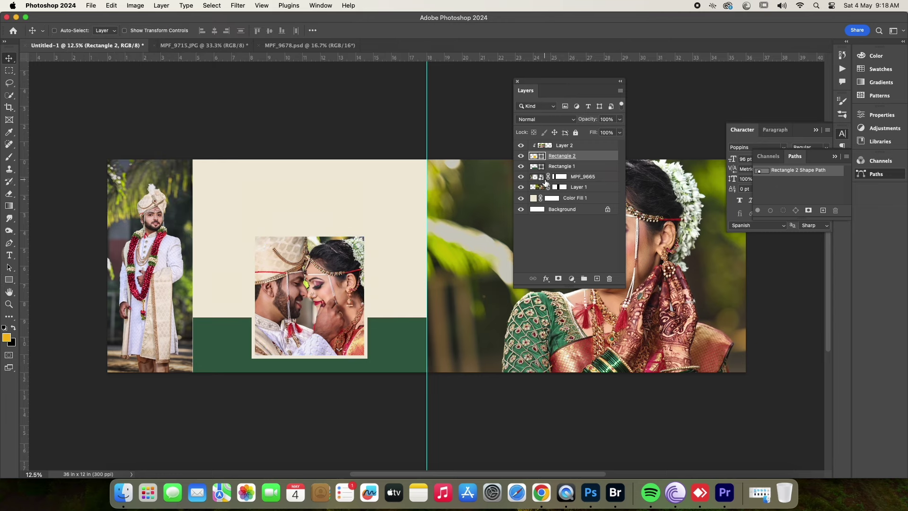
pyautogui.press('Tab')
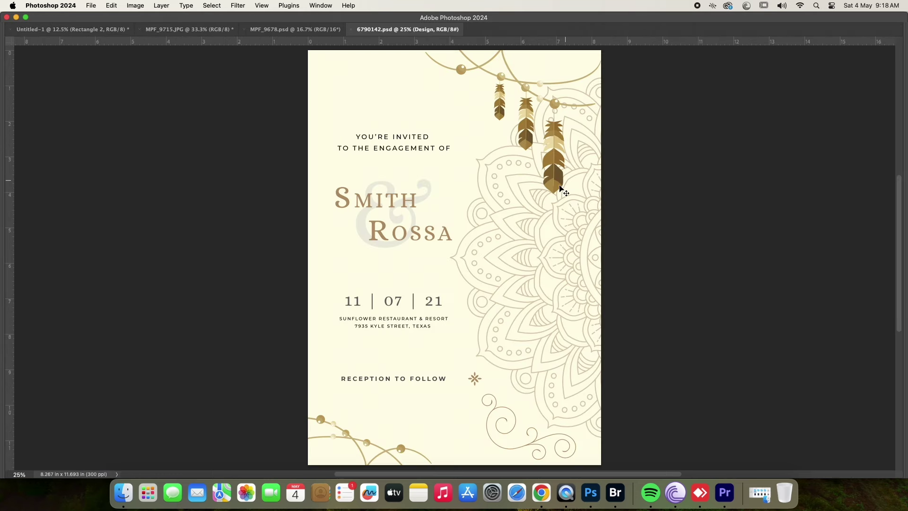
# - Select the mandala shape layer in 6790142.psd and drag it into the album spread
pyautogui.rightClick(570, 239)
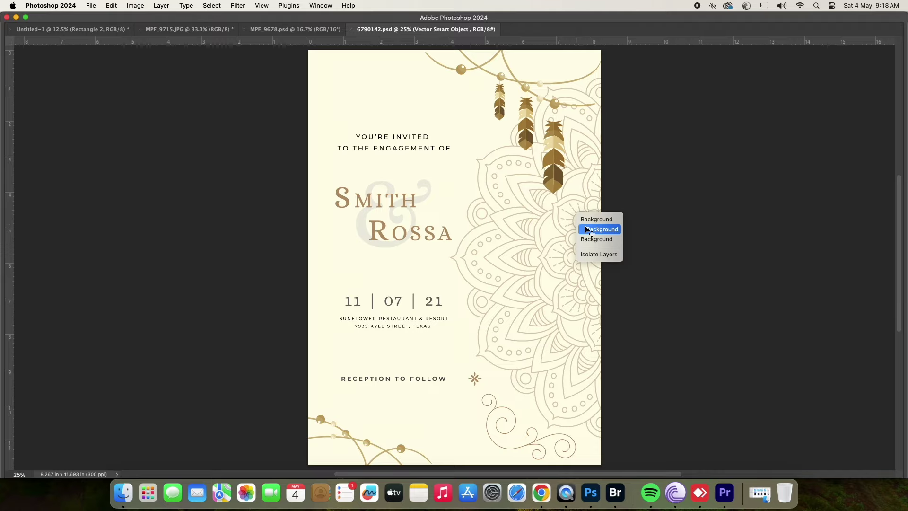
pyautogui.scroll(5, 571, 239)
pyautogui.rightClick(600, 247)
pyautogui.click(615, 251)
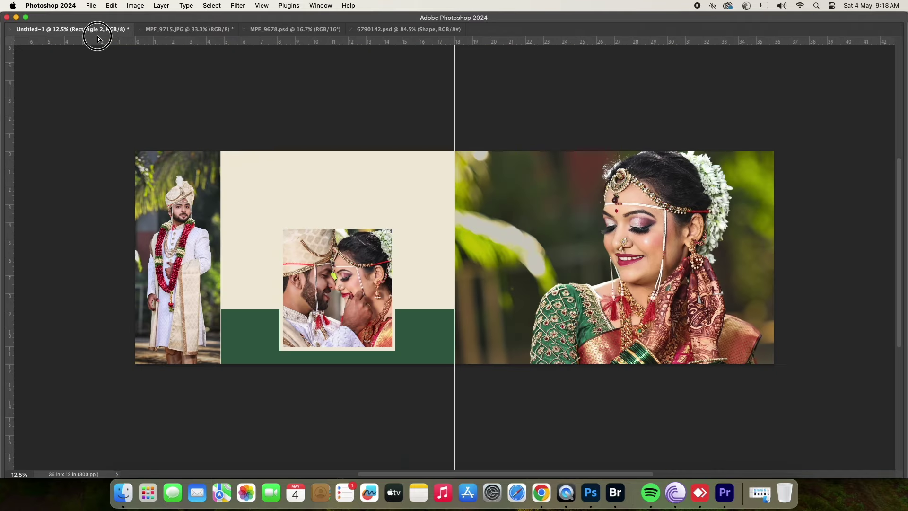
pyautogui.moveTo(298, 92); pyautogui.dragTo(391, 196)
# - Move the mandala up to the top of the left page
pyautogui.press('Tab')
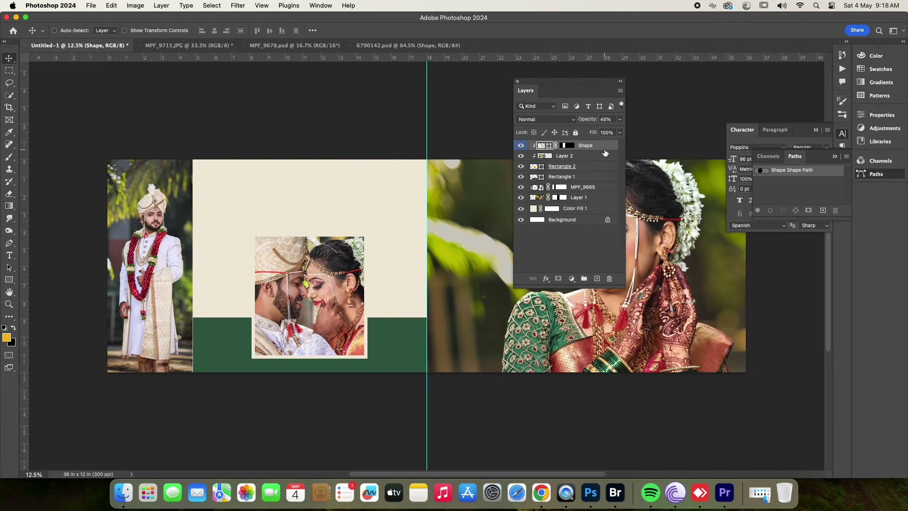
pyautogui.press('Tab')
pyautogui.hotkey('ctrl', 't')
pyautogui.moveTo(423, 238); pyautogui.dragTo(391, 87)
pyautogui.press('Return')
# - Delete the mandala layer's mask
pyautogui.press('Tab')
pyautogui.click(556, 145)
pyautogui.rightClick(556, 145)
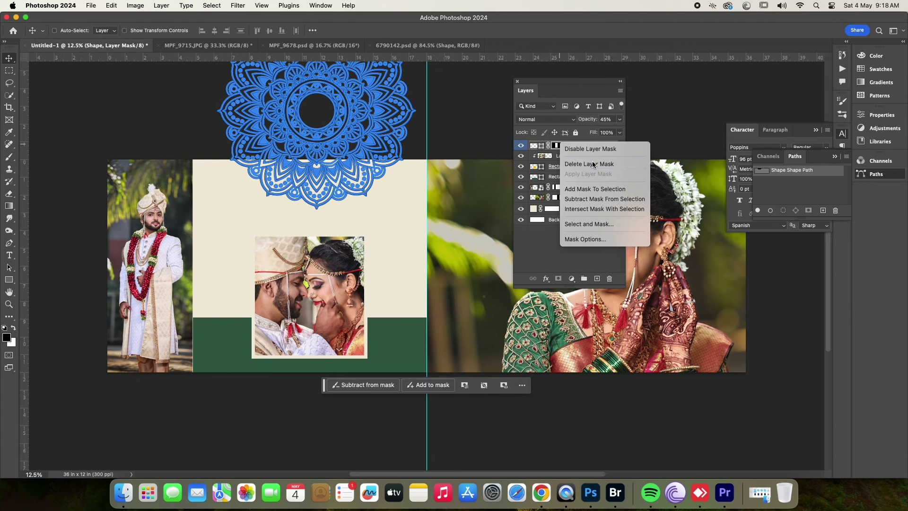
pyautogui.click(594, 164)
pyautogui.press('Tab')
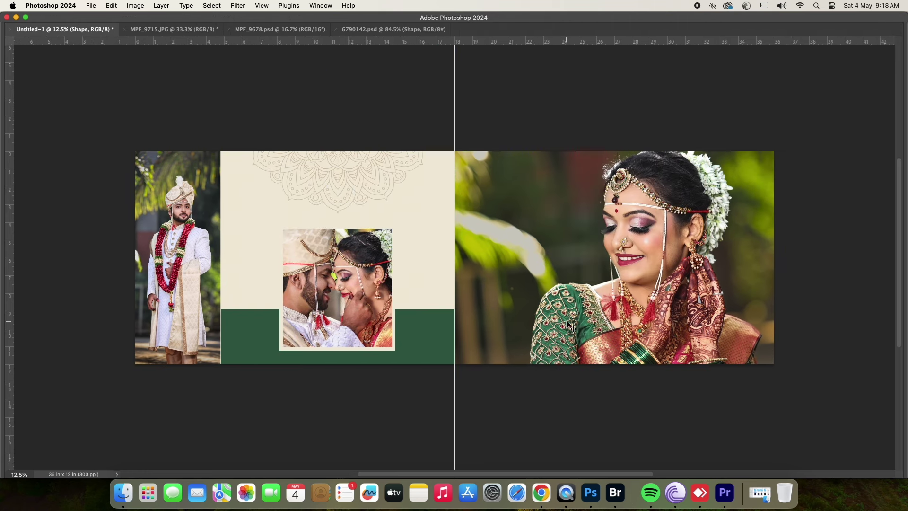
# - In the invitation file, select the Design layer group and identify the mandala layer
pyautogui.click(617, 281)
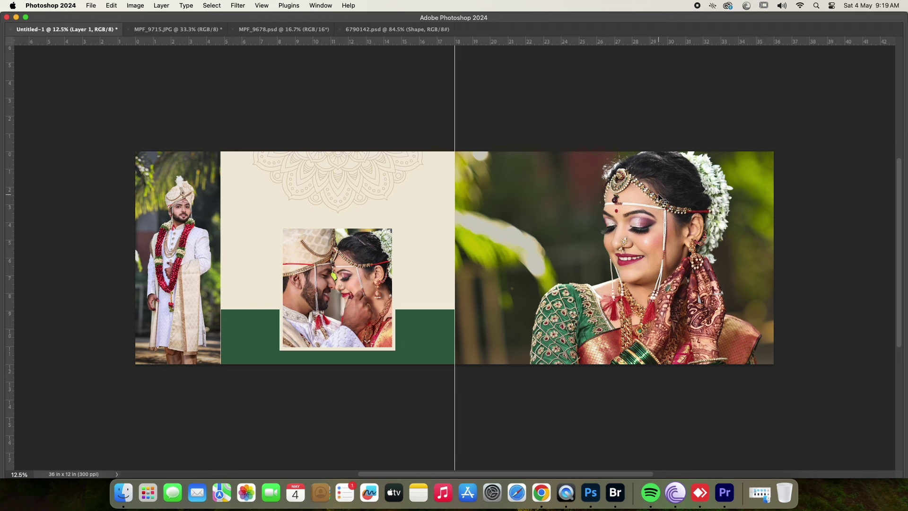
pyautogui.press('Tab')
pyautogui.press('Tab')
pyautogui.click(442, 29)
pyautogui.press('Tab')
pyautogui.hotkey('ctrl', '0')
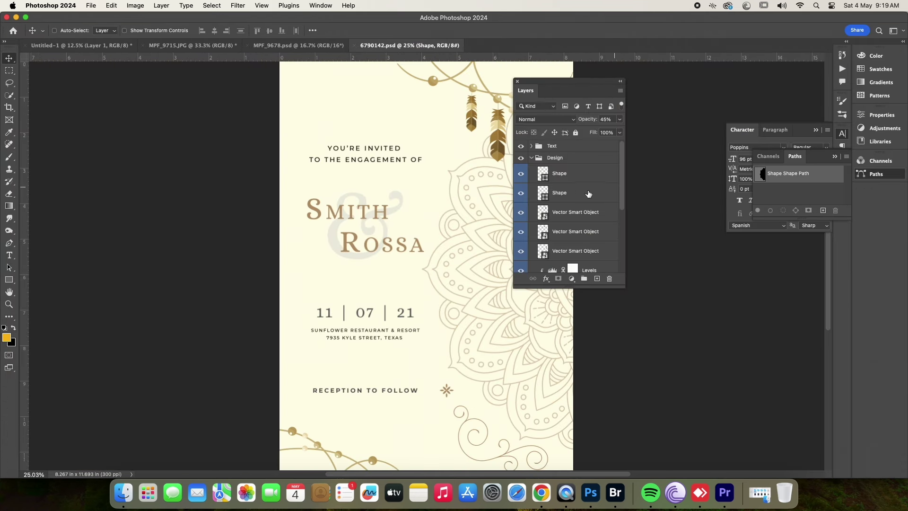
pyautogui.click(558, 158)
pyautogui.click(520, 174)
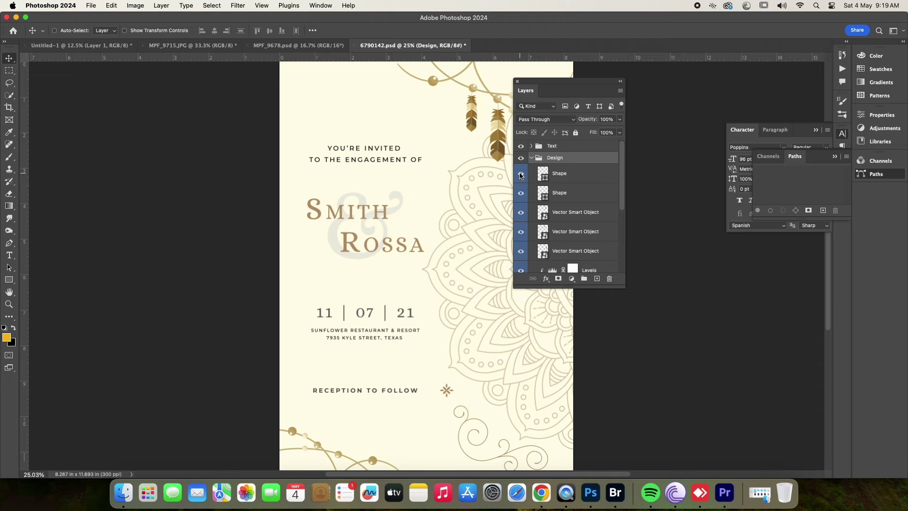
# - Drag the gold feather layer from the invitation into the wedding spread and select it
pyautogui.rightClick(476, 117)
pyautogui.click(478, 127)
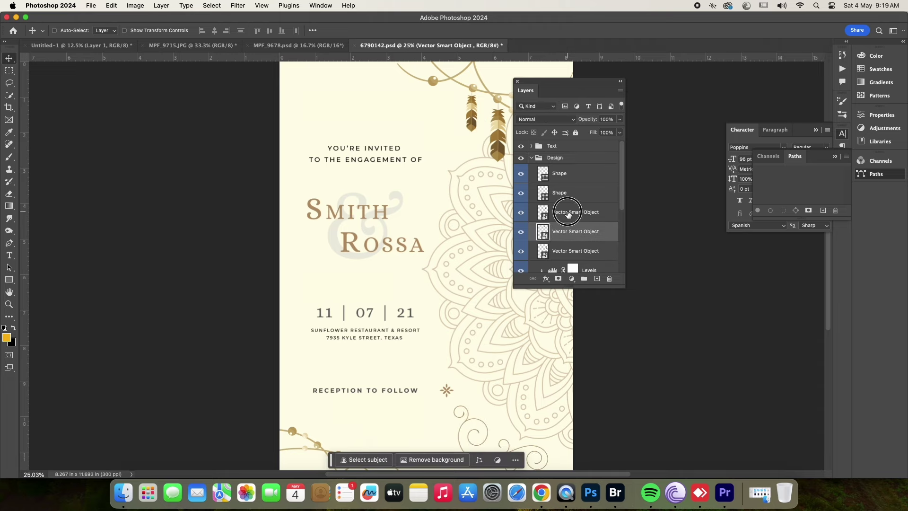
pyautogui.press('Tab')
pyautogui.moveTo(509, 135)
pyautogui.mouseDown()
pyautogui.moveTo(533, 161)
pyautogui.moveTo(532, 178)
pyautogui.moveTo(441, 167)
pyautogui.mouseUp()
pyautogui.rightClick(526, 134)
pyautogui.click(562, 146)
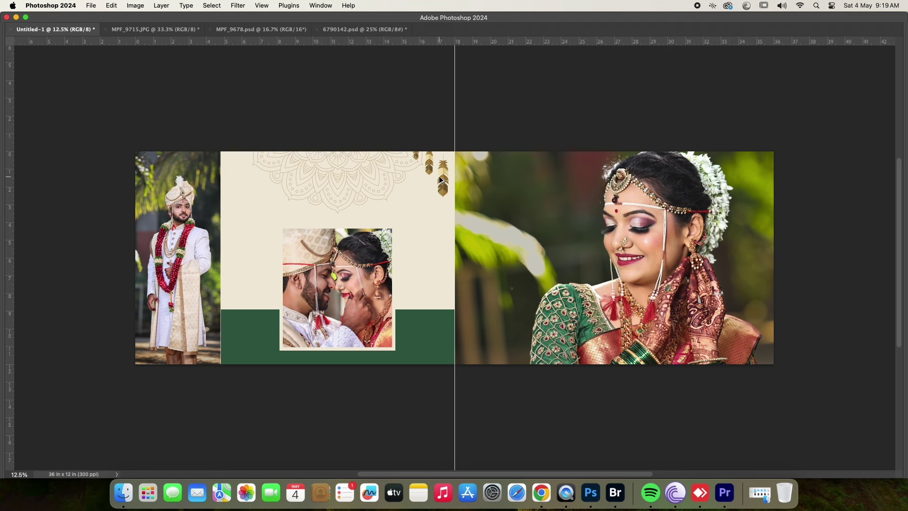
# - Flip the feather copy horizontally and place it at the cream panel's top left corner
pyautogui.rightClick(260, 180)
pyautogui.click(300, 407)
pyautogui.moveTo(280, 190); pyautogui.dragTo(259, 177)
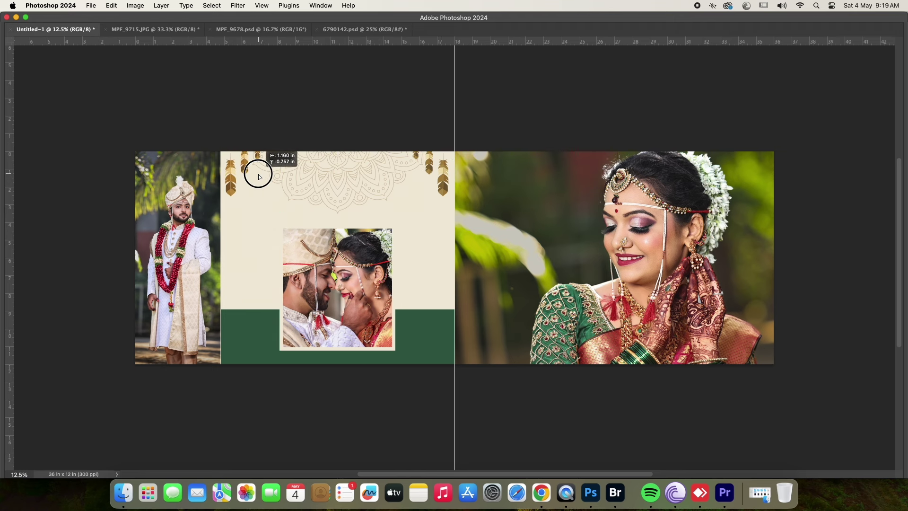
pyautogui.press('Tab')
pyautogui.press('Tab')
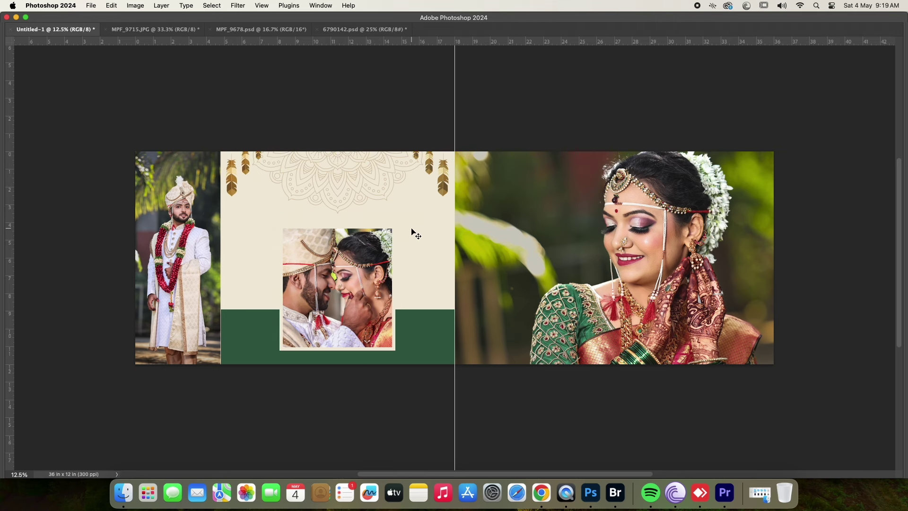
# - Add an 'OUR WEDDING' title in a bold serif at 56 pt near the panel top
pyautogui.click(301, 209)
pyautogui.write('OUR')
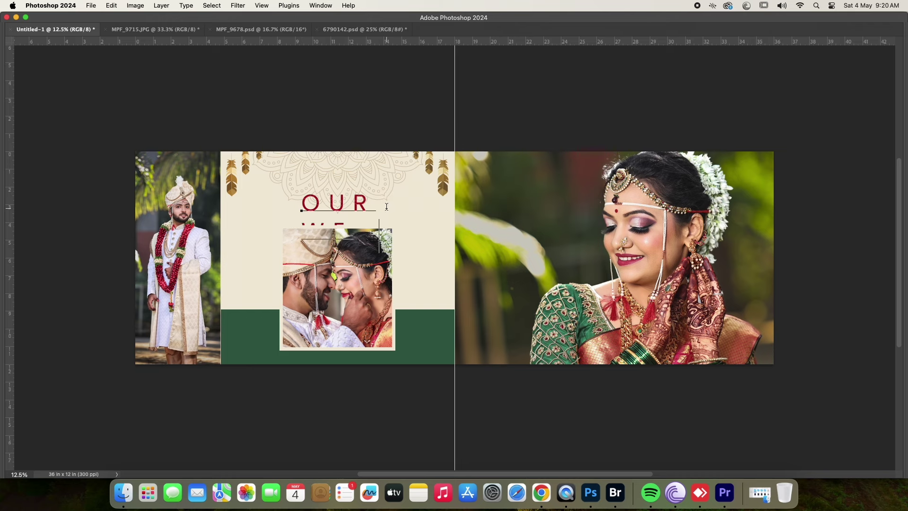
pyautogui.press('super+a')
pyautogui.click(832, 68)
pyautogui.click(804, 95)
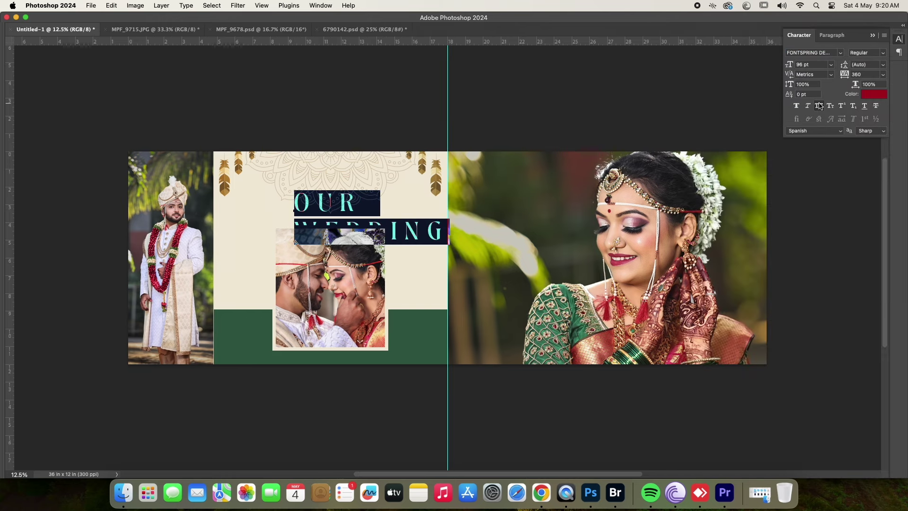
pyautogui.click(833, 35)
pyautogui.click(799, 35)
pyautogui.moveTo(789, 64); pyautogui.dragTo(769, 64)
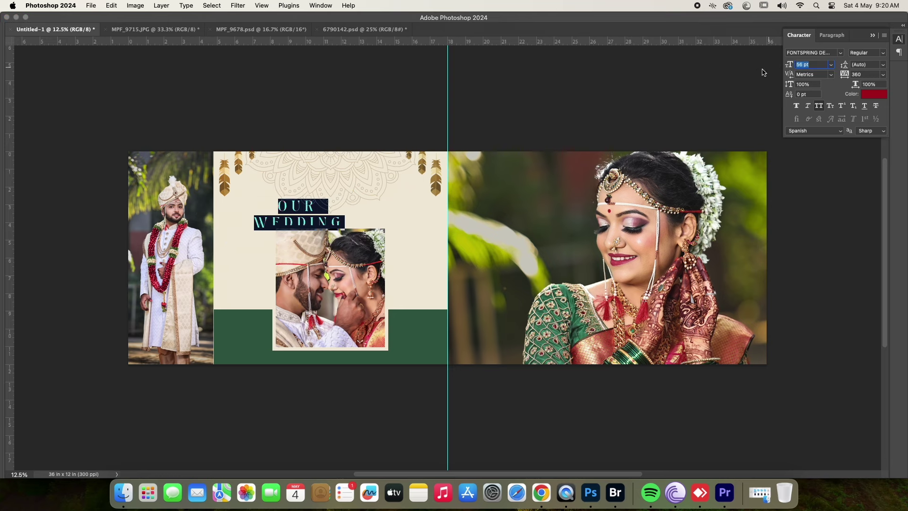
pyautogui.moveTo(328, 182); pyautogui.dragTo(354, 152)
pyautogui.click(389, 176)
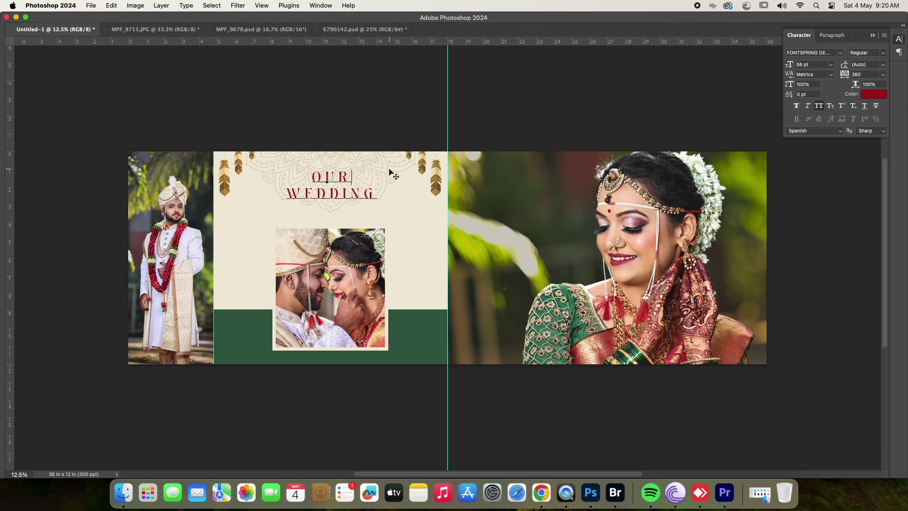
# - Set the title to the red serif font with letter spacing 0
pyautogui.press('super+a')
pyautogui.click(840, 52)
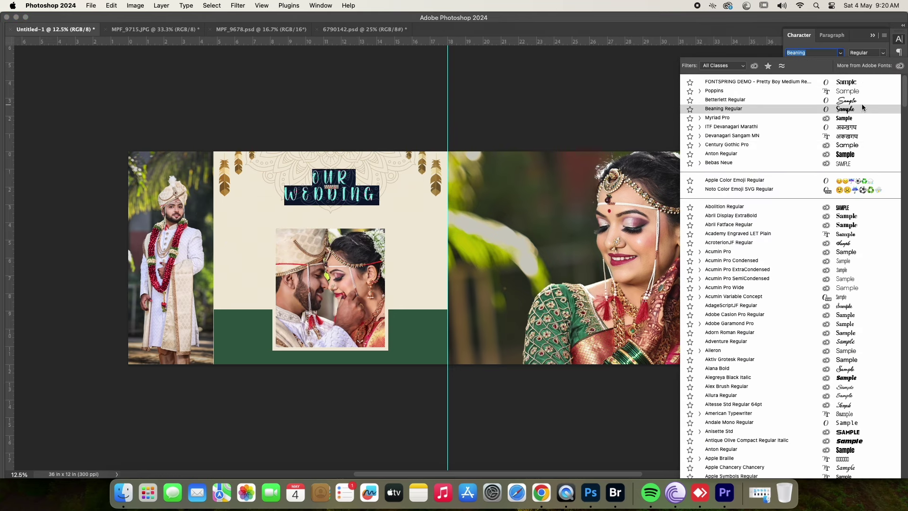
pyautogui.click(858, 82)
pyautogui.click(333, 192)
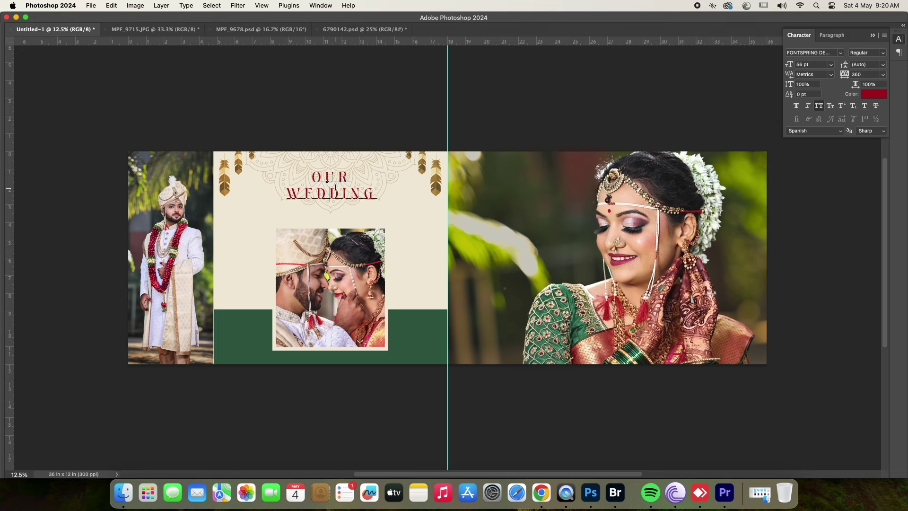
pyautogui.press('super+a')
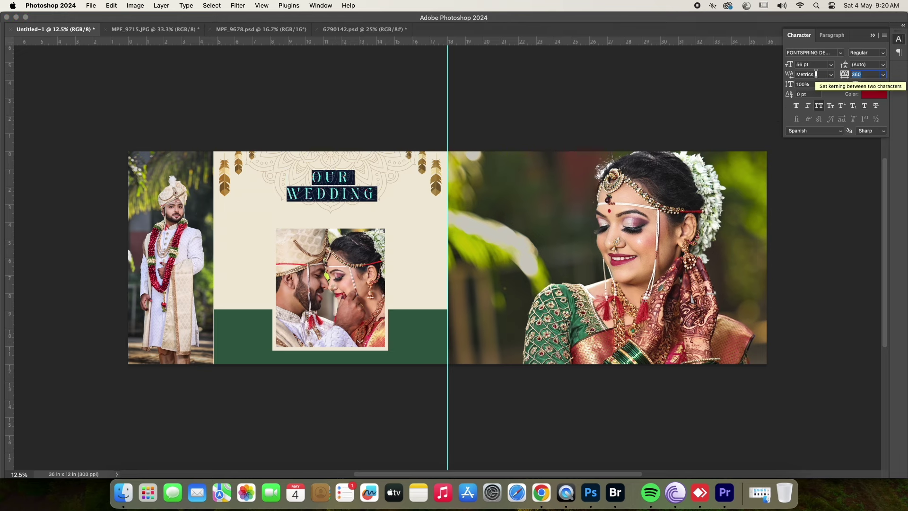
pyautogui.write('0')
pyautogui.press('Return')
pyautogui.press('super+Return')
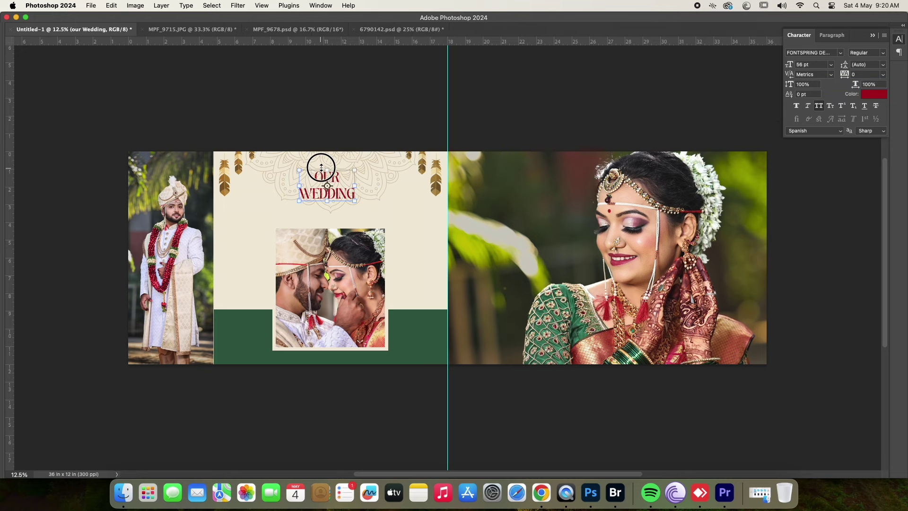
# - Add a Poppins 35 pt subtitle line below the title with the couple's names
pyautogui.scroll(2, 328, 221)
pyautogui.click(260, 215)
pyautogui.click(840, 52)
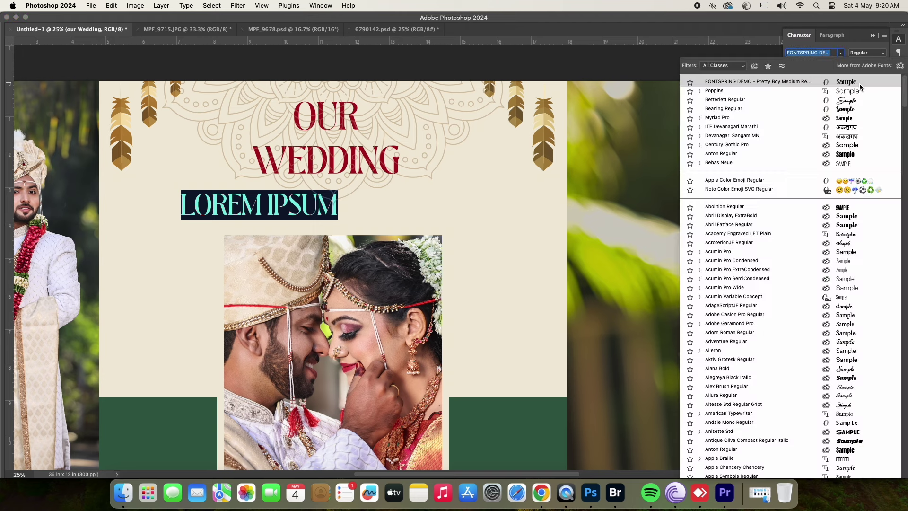
pyautogui.click(860, 90)
pyautogui.moveTo(790, 67); pyautogui.dragTo(780, 69)
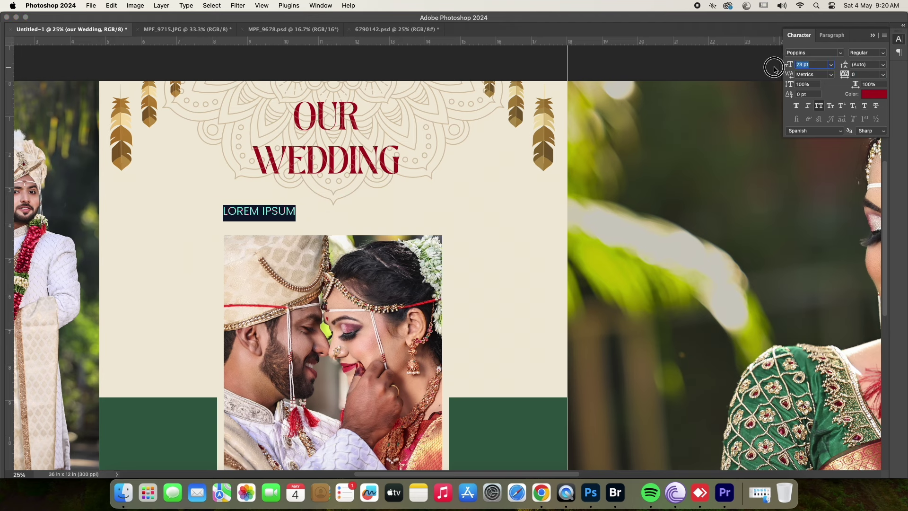
pyautogui.write('35')
pyautogui.tripleClick(290, 213)
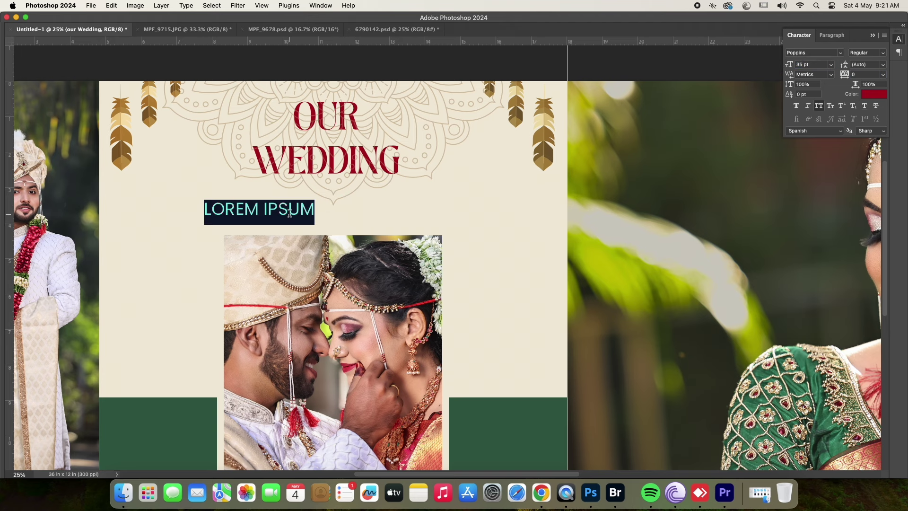
pyautogui.write('RAJKUMAR A')
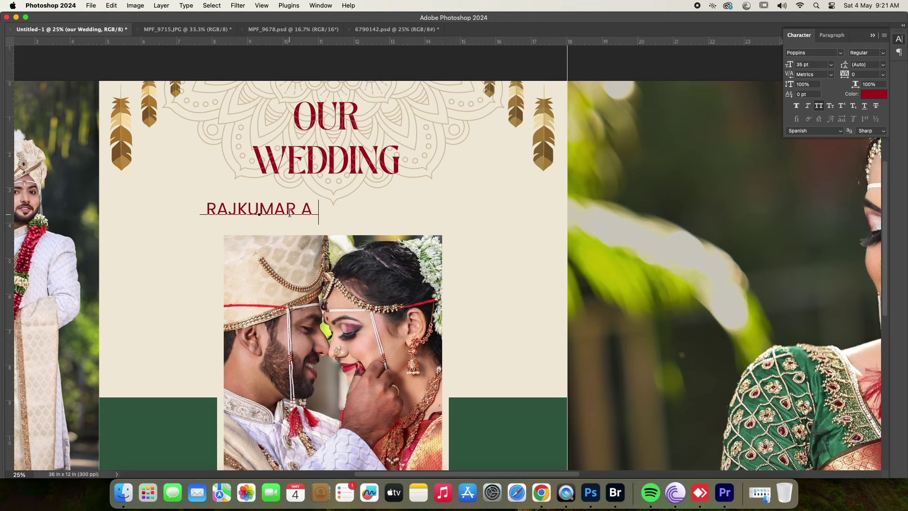
pyautogui.write('ND RAJNANDINI')
# - Make the names green, 22 pt, widely letter-spaced, and centre them under the title
pyautogui.press('super+a')
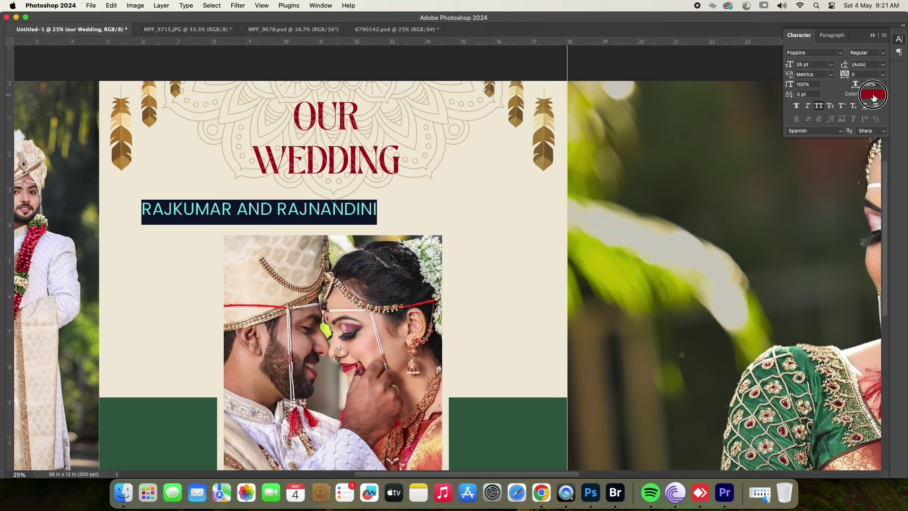
pyautogui.click(873, 98)
pyautogui.click(855, 138)
pyautogui.moveTo(789, 65); pyautogui.dragTo(780, 66)
pyautogui.moveTo(845, 74); pyautogui.dragTo(855, 76)
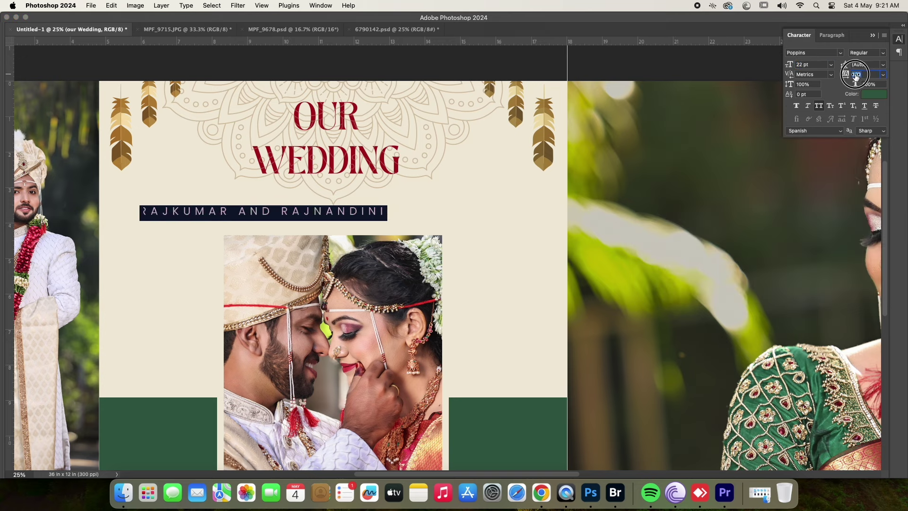
pyautogui.press('super+Return')
pyautogui.moveTo(381, 211); pyautogui.dragTo(460, 213)
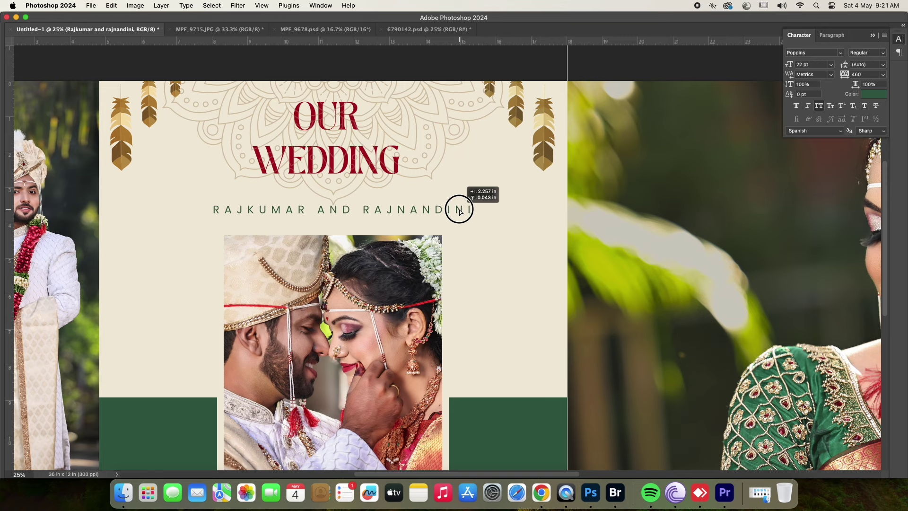
# - Lower the OUR WEDDING title toward the names, zoom out, and return to the invitation file
pyautogui.rightClick(400, 175)
pyautogui.click(416, 174)
pyautogui.moveTo(416, 173); pyautogui.dragTo(422, 191)
pyautogui.press('Tab')
pyautogui.press('super+minus')
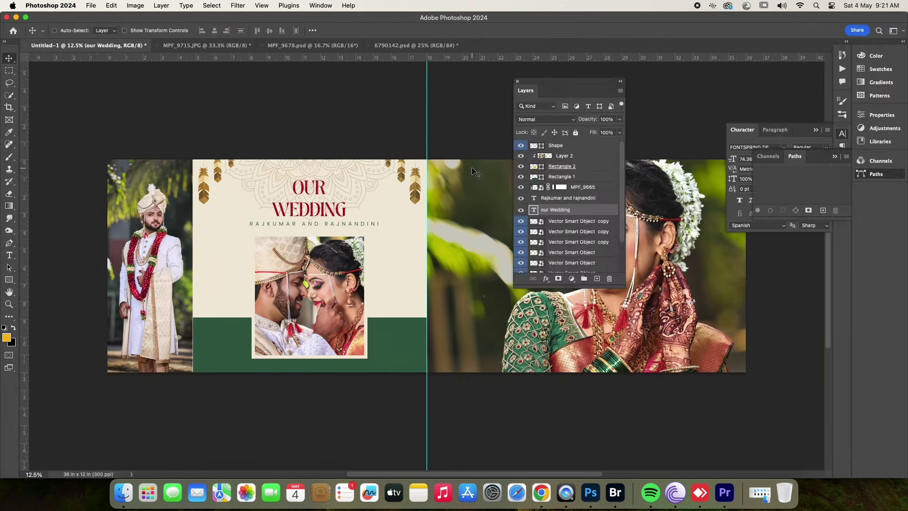
pyautogui.press('Tab')
pyautogui.click(381, 33)
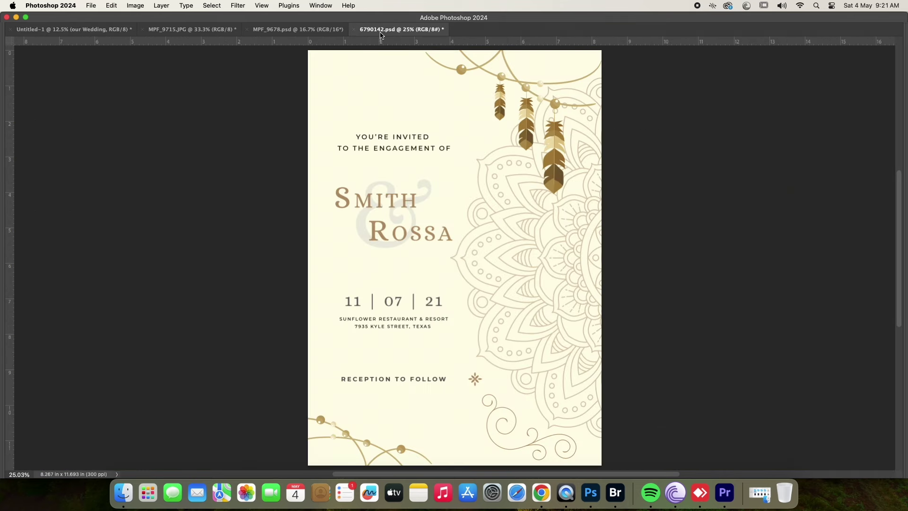
# - Drag the invitation's star ornament into the spread and add a second star left of the names
pyautogui.rightClick(475, 380)
pyautogui.click(484, 377)
pyautogui.scroll(5, 486, 383)
pyautogui.rightClick(475, 376)
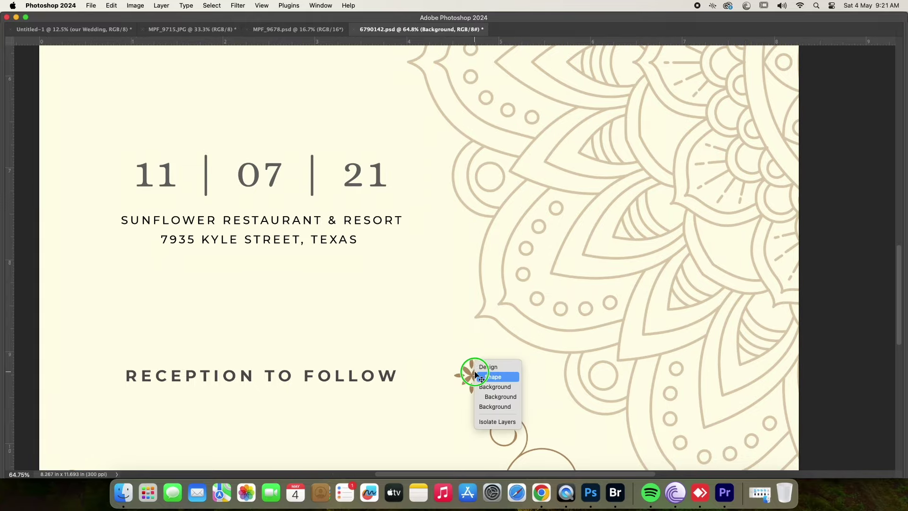
pyautogui.click(492, 377)
pyautogui.moveTo(475, 376); pyautogui.dragTo(417, 201)
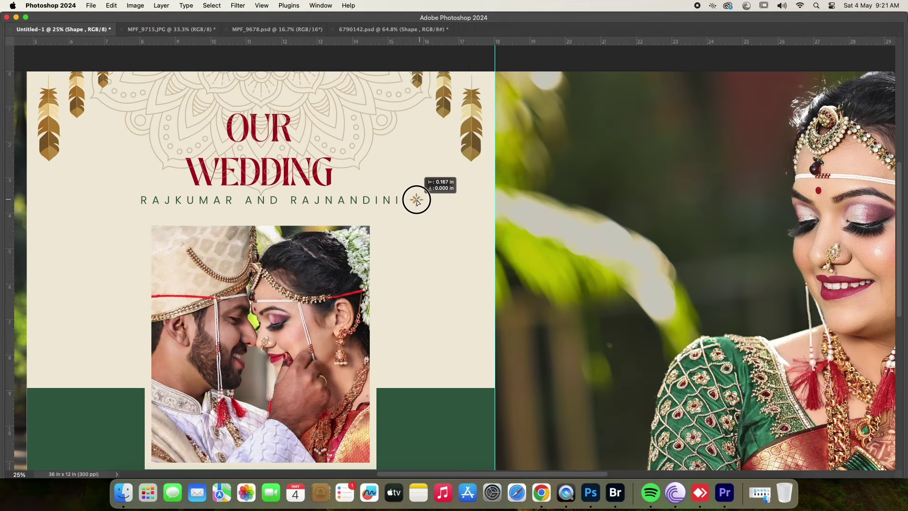
pyautogui.moveTo(127, 213); pyautogui.dragTo(127, 213)
# - Select the bride photo layer (Layer 1) and nudge it on the canvas
pyautogui.scroll(-4, 440, 199)
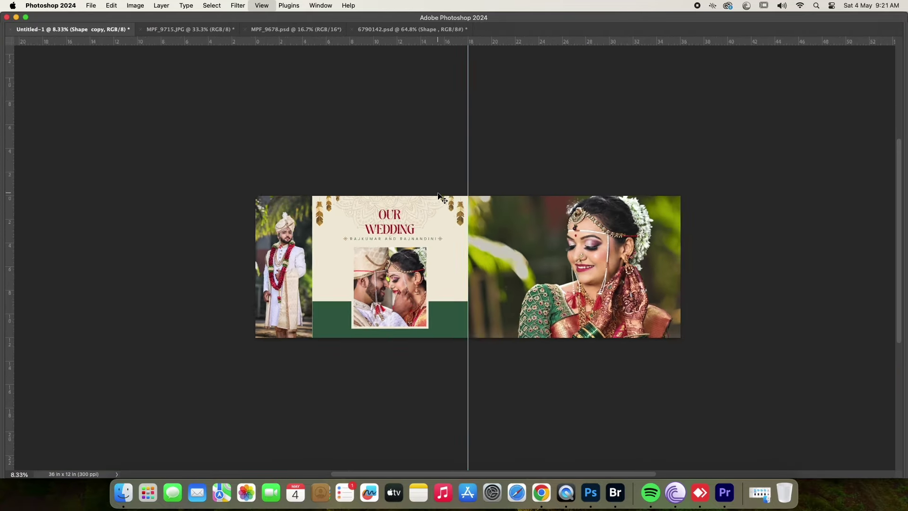
pyautogui.rightClick(548, 271)
pyautogui.moveTo(608, 286); pyautogui.dragTo(610, 417)
pyautogui.click(565, 358)
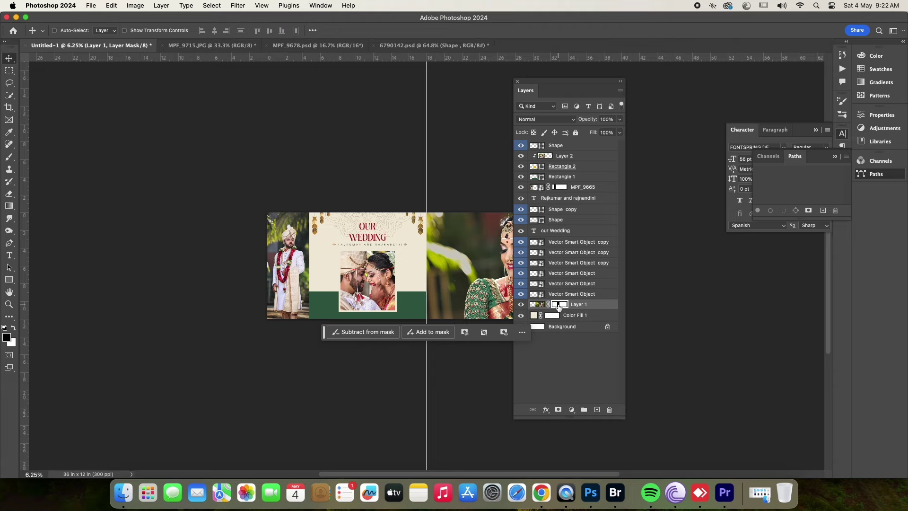
pyautogui.rightClick(558, 322)
pyautogui.press('Tab')
pyautogui.moveTo(554, 257); pyautogui.dragTo(564, 258)
# - Enlarge the bride photo with Free Transform and mask it to the right page
pyautogui.hotkey('ctrl', 't')
pyautogui.moveTo(545, 363); pyautogui.dragTo(649, 331)
pyautogui.moveTo(543, 265); pyautogui.dragTo(544, 283)
pyautogui.press('Return')
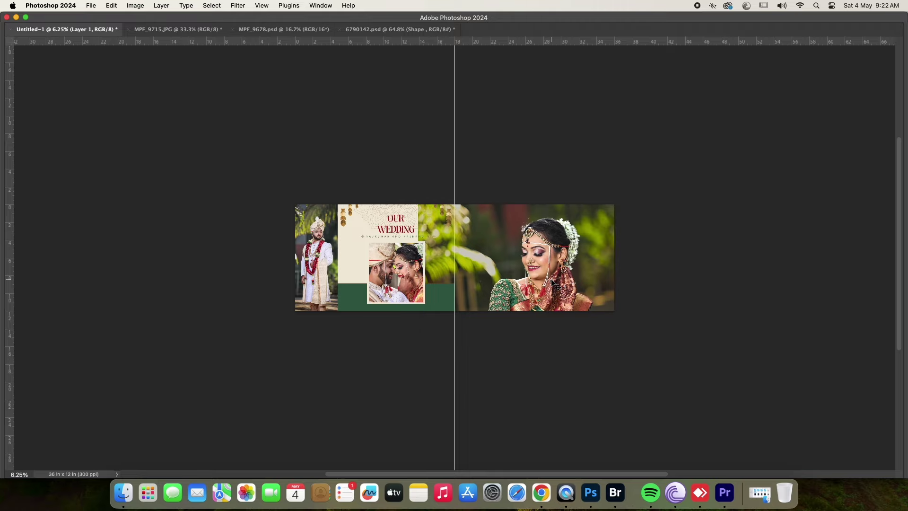
pyautogui.moveTo(458, 347); pyautogui.dragTo(458, 347)
pyautogui.press('Tab')
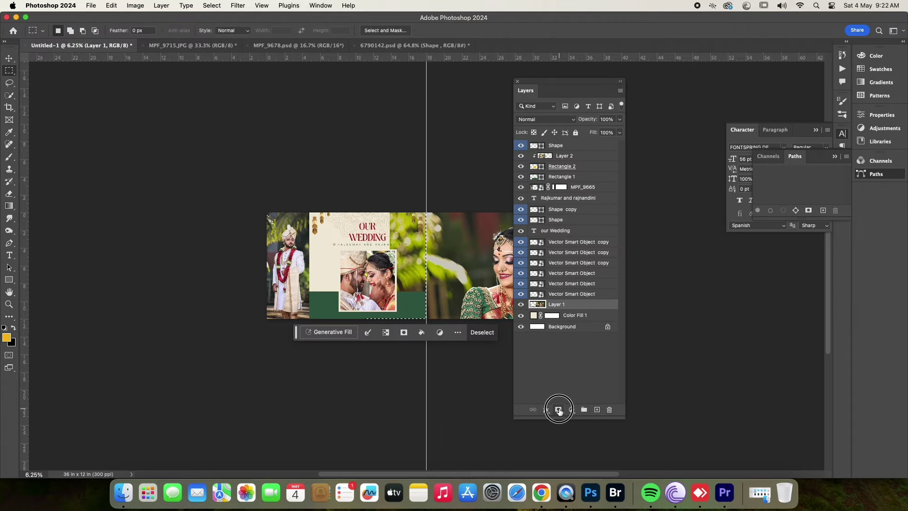
pyautogui.click(559, 410)
pyautogui.press('Tab')
# - Shift the masked bride photo slightly within the right page
pyautogui.hotkey('ctrl', '+')
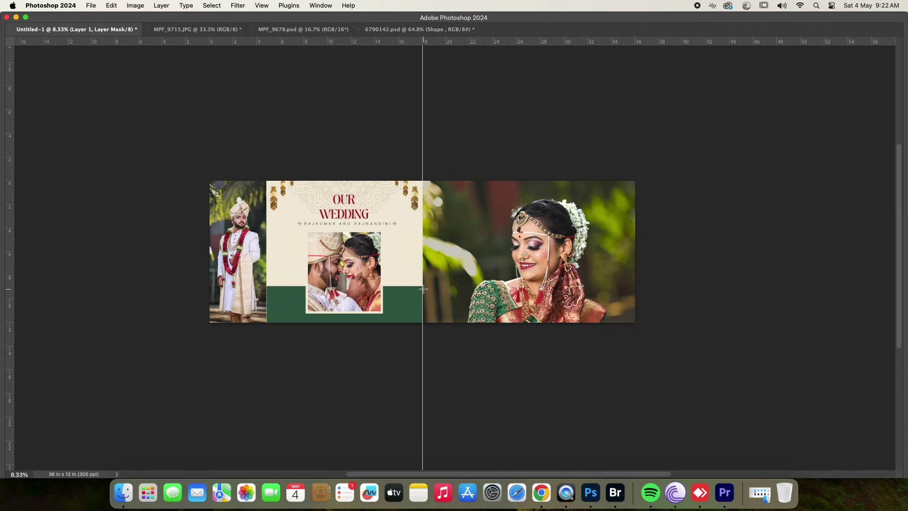
pyautogui.hotkey('ctrl', 't')
pyautogui.moveTo(646, 210); pyautogui.dragTo(652, 211)
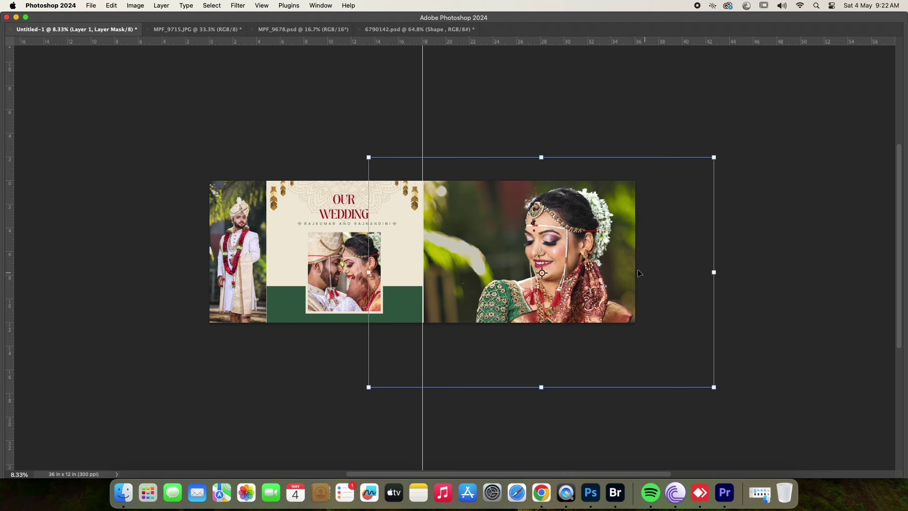
pyautogui.press('Return')
pyautogui.scroll(1, 474, 293)
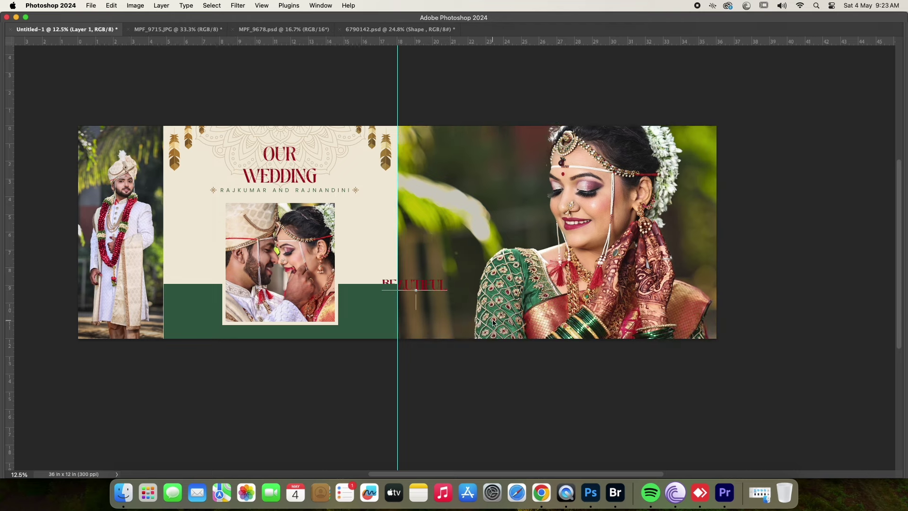
# - Move BEAUTIFUL down and add 'BRIDE' text in yellow Betterlett script
pyautogui.moveTo(425, 291)
pyautogui.mouseDown()
pyautogui.moveTo(457, 302)
pyautogui.moveTo(467, 207)
pyautogui.mouseUp()
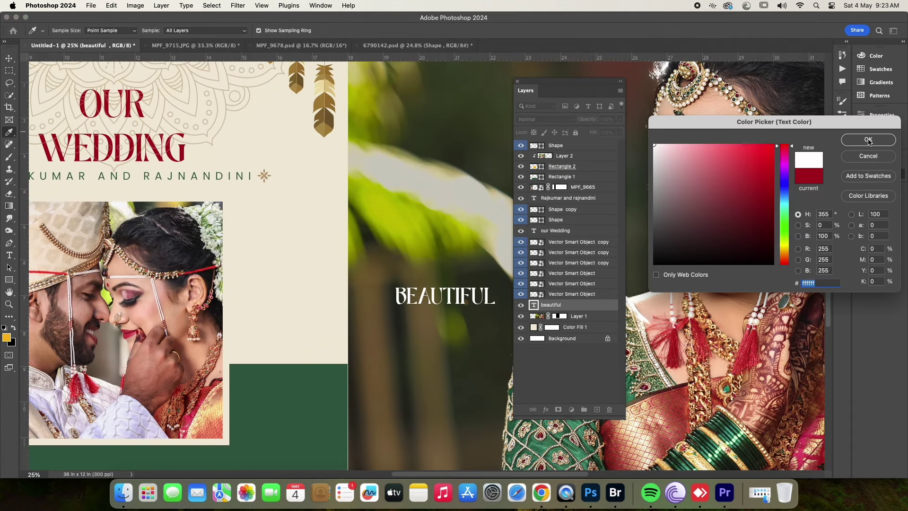
pyautogui.click(869, 141)
pyautogui.click(436, 157)
pyautogui.write('BRIDE')
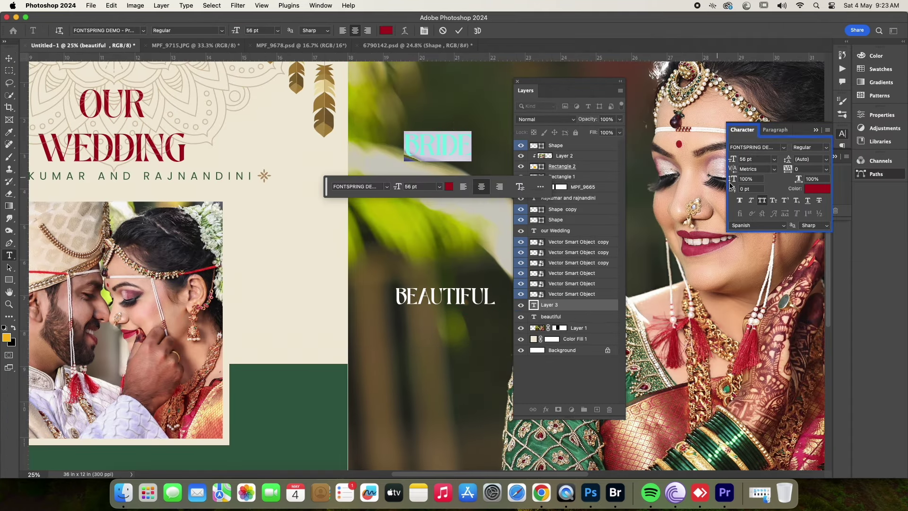
pyautogui.click(787, 150)
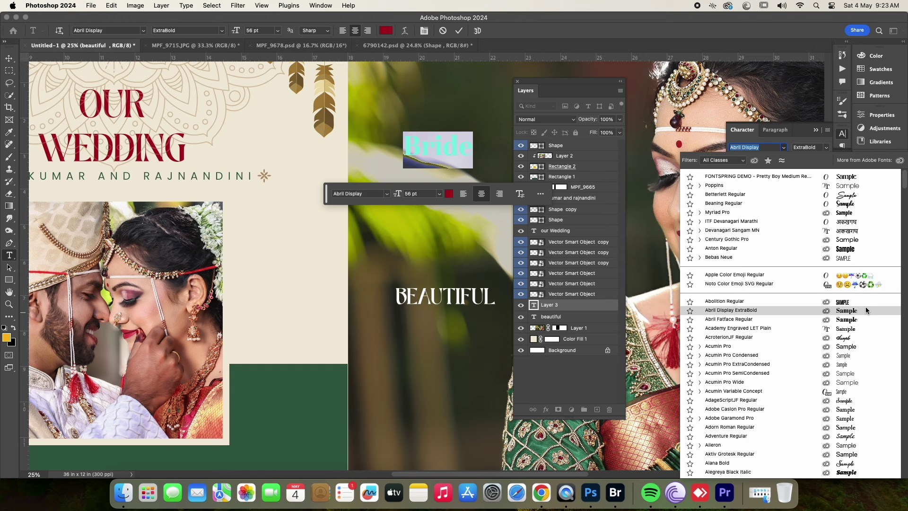
pyautogui.click(865, 195)
pyautogui.click(817, 188)
pyautogui.click(784, 251)
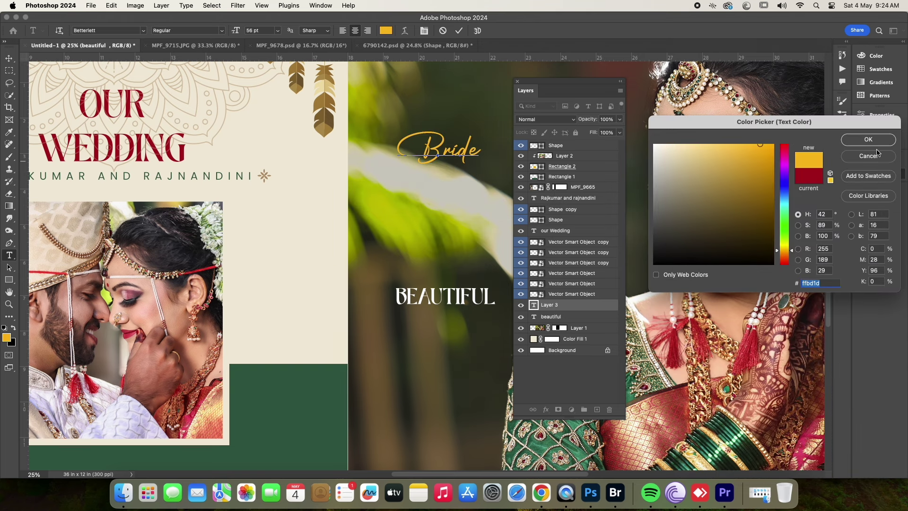
pyautogui.click(868, 139)
# - Enlarge Bride below the title and shrink BEAUTIFUL to sit just above it
pyautogui.press('v')
pyautogui.moveTo(458, 154)
pyautogui.mouseDown()
pyautogui.moveTo(427, 340)
pyautogui.moveTo(518, 340)
pyautogui.mouseUp()
pyautogui.press('Tab')
pyautogui.hotkey('ctrl', 't')
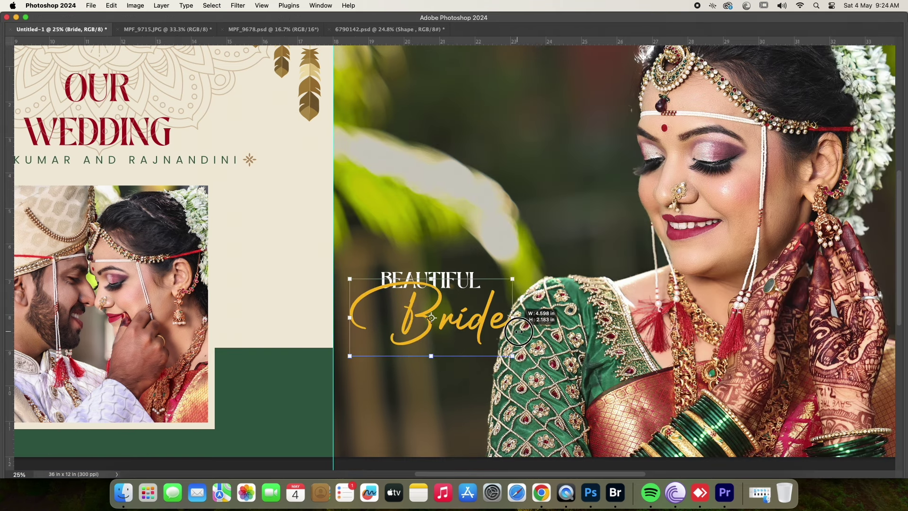
pyautogui.moveTo(440, 321)
pyautogui.mouseDown()
pyautogui.moveTo(453, 249)
pyautogui.moveTo(413, 347)
pyautogui.mouseUp()
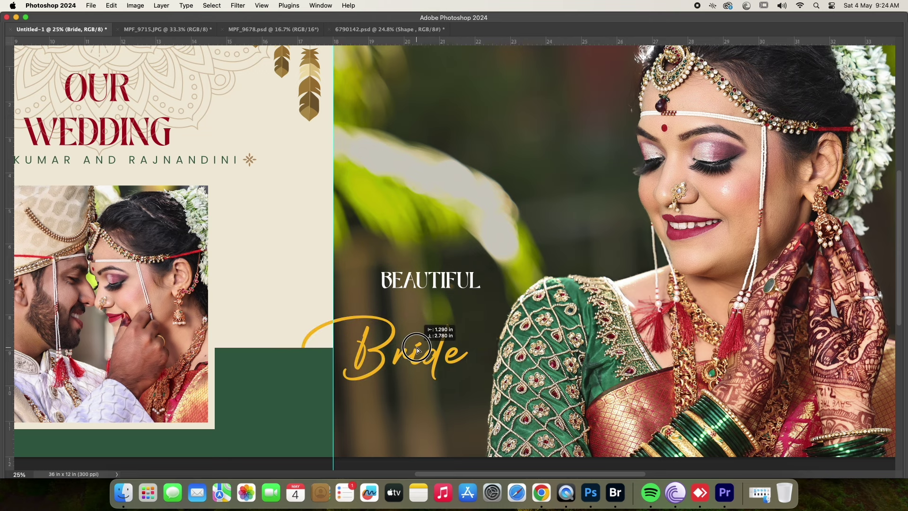
pyautogui.click(425, 289)
pyautogui.hotkey('ctrl', 't')
pyautogui.moveTo(456, 282); pyautogui.dragTo(456, 325)
pyautogui.press('Return')
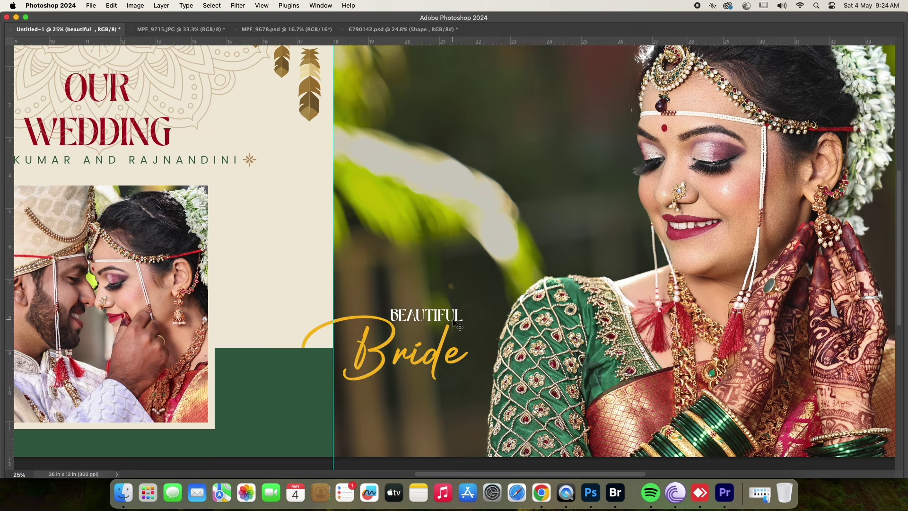
# - Draw a thin line under Bride with the Line Tool
pyautogui.press('Tab')
pyautogui.rightClick(9, 279)
pyautogui.click(62, 316)
pyautogui.press('Tab')
pyautogui.moveTo(463, 368); pyautogui.dragTo(481, 374)
# - Delete the middle of the line under Bride, leaving two bars
pyautogui.press('Tab')
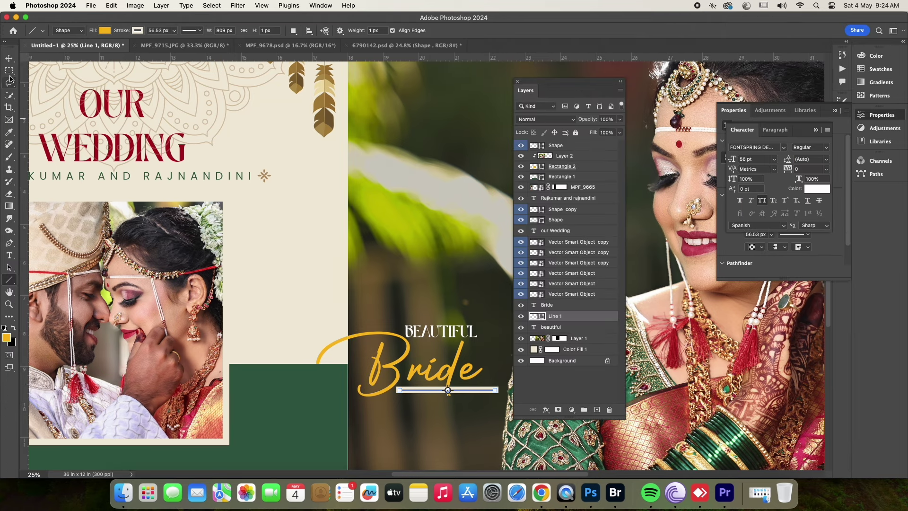
pyautogui.press('Tab')
pyautogui.scroll(3, 422, 394)
pyautogui.press('m')
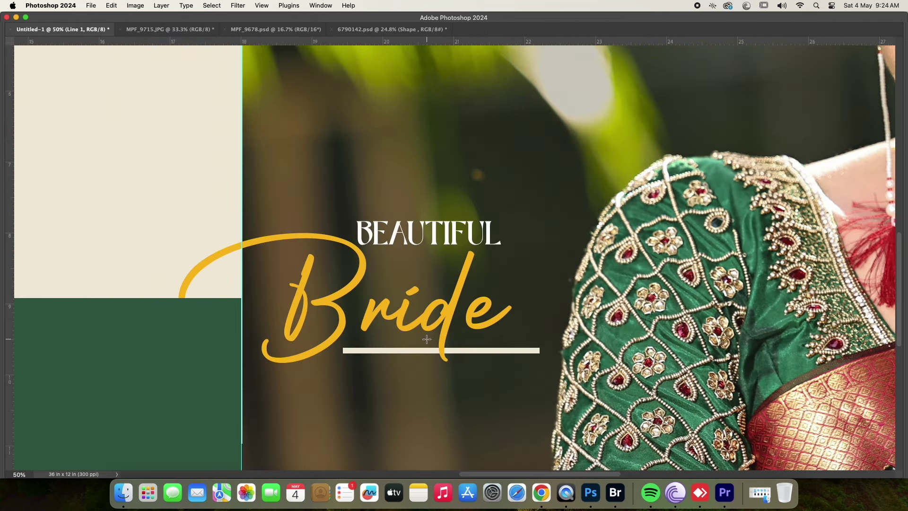
pyautogui.moveTo(441, 354); pyautogui.dragTo(479, 399)
pyautogui.press('Tab')
pyautogui.press('Delete')
pyautogui.hotkey('ctrl', 'd')
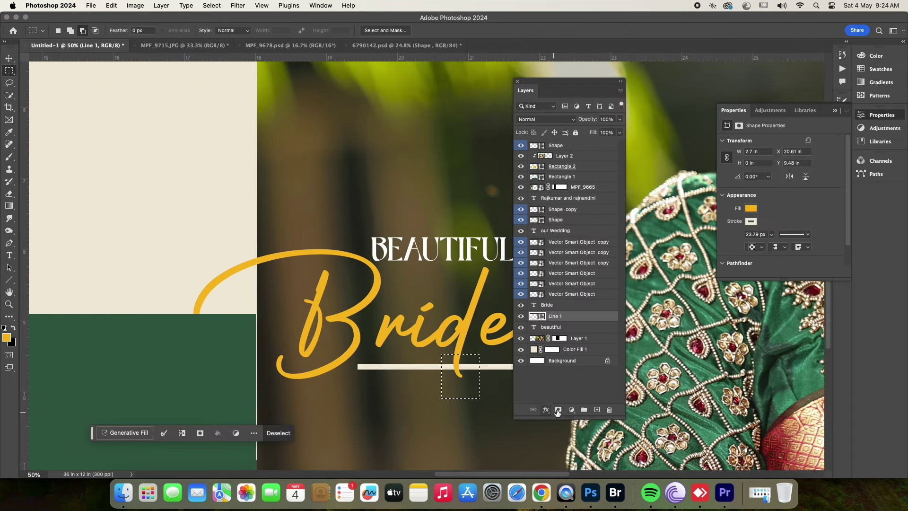
# - Type 'RAJNANDINI' as a new text line below Bride
pyautogui.press('Tab')
pyautogui.press('t')
pyautogui.click(314, 417)
pyautogui.write('RAJ')
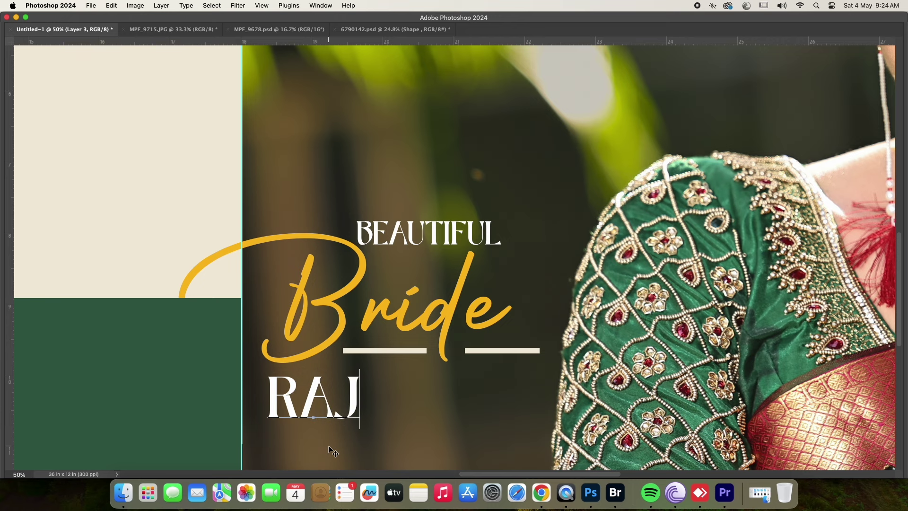
pyautogui.write('NANDINI')
pyautogui.hotkey('ctrl', 'a')
pyautogui.hotkey('ctrl', 't')
# - Style RAJNANDINI as white Poppins 14 pt, tracking 640, centred under the bars
pyautogui.click(840, 52)
pyautogui.click(851, 104)
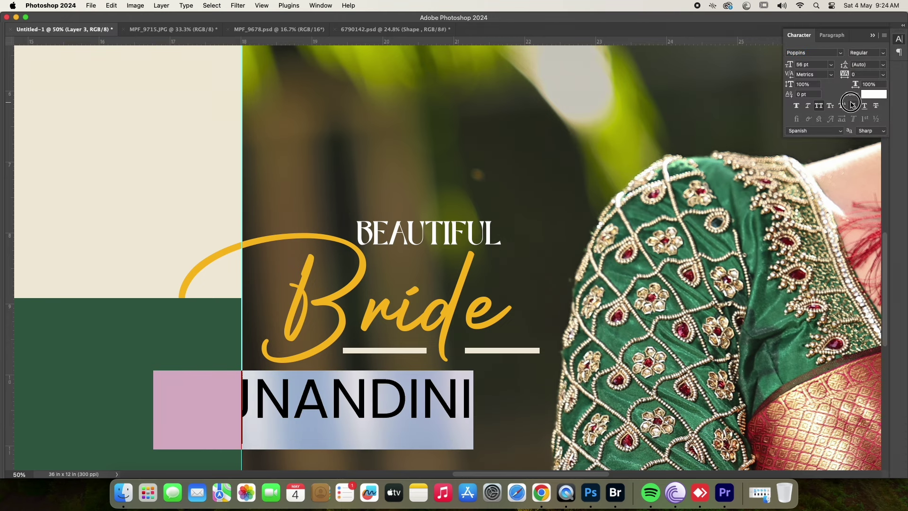
pyautogui.moveTo(790, 66); pyautogui.dragTo(756, 70)
pyautogui.moveTo(844, 74); pyautogui.dragTo(872, 76)
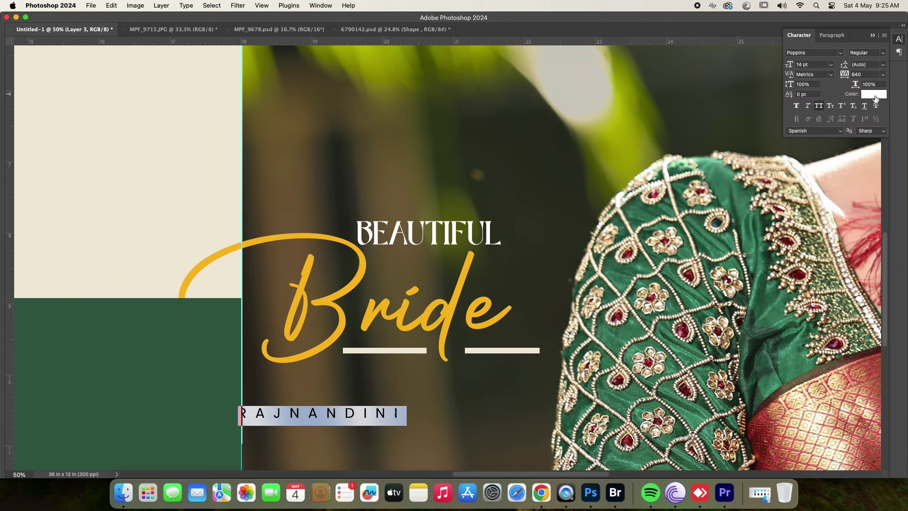
pyautogui.click(874, 94)
pyautogui.click(871, 155)
pyautogui.press('super+Return')
pyautogui.moveTo(377, 416); pyautogui.dragTo(487, 378)
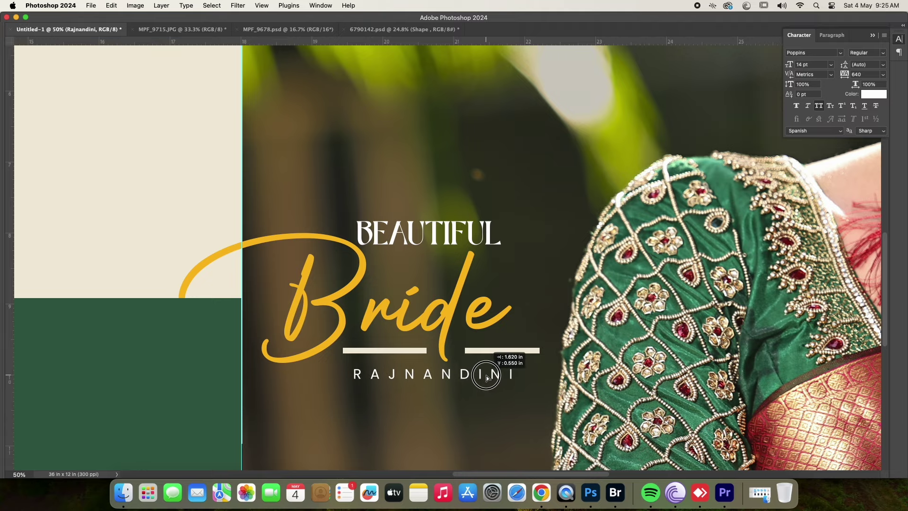
pyautogui.press('super+minus')
pyautogui.press('super+minus')
pyautogui.press('super+minus')
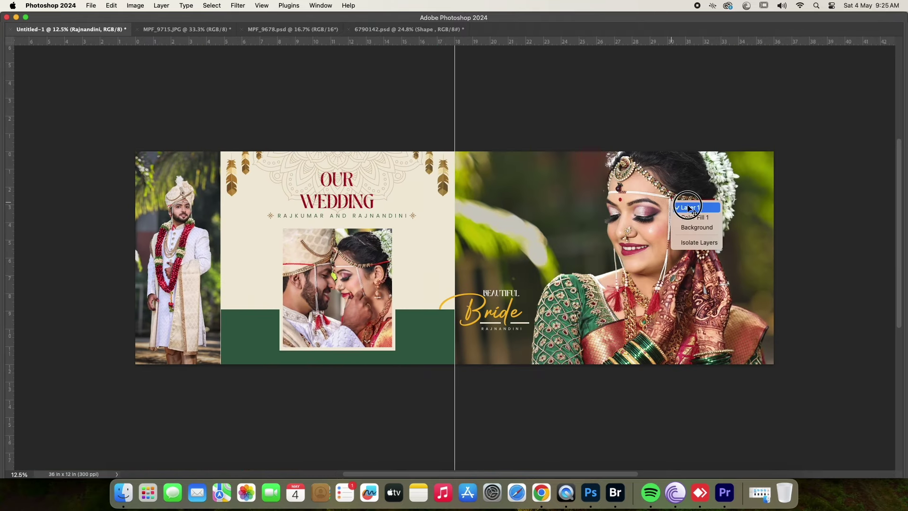
pyautogui.moveTo(686, 186); pyautogui.dragTo(687, 202)
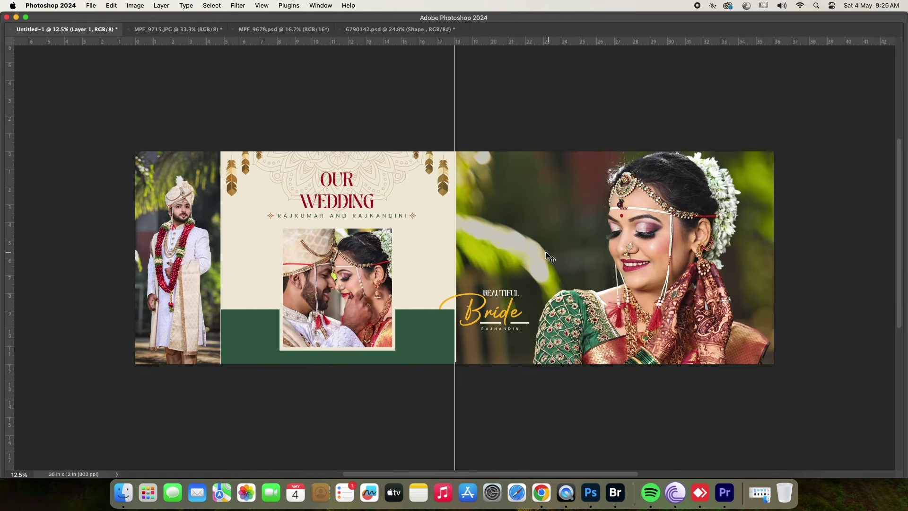
# - Add a clipped -3.87 Exposure adjustment, painting its mask black over the photo's centre
pyautogui.press('Tab')
pyautogui.click(571, 409)
pyautogui.click(558, 320)
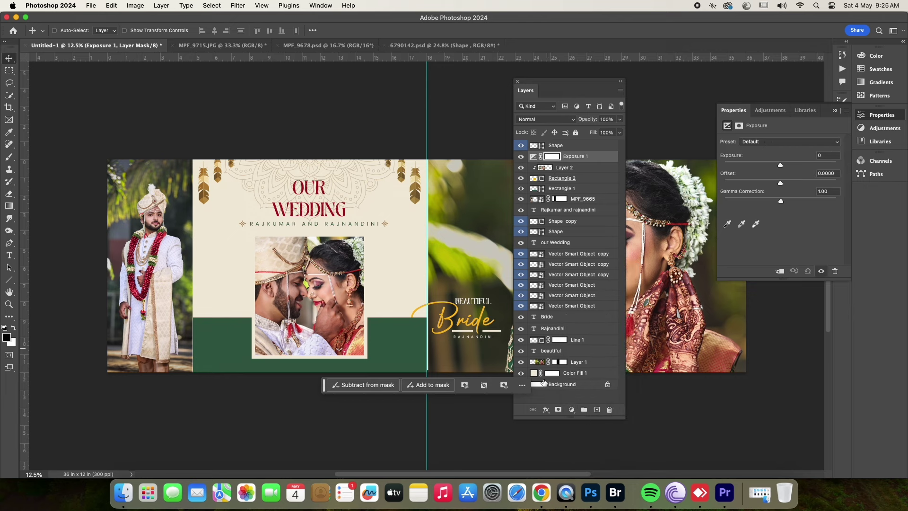
pyautogui.click(779, 271)
pyautogui.moveTo(780, 165); pyautogui.dragTo(748, 165)
pyautogui.press('b')
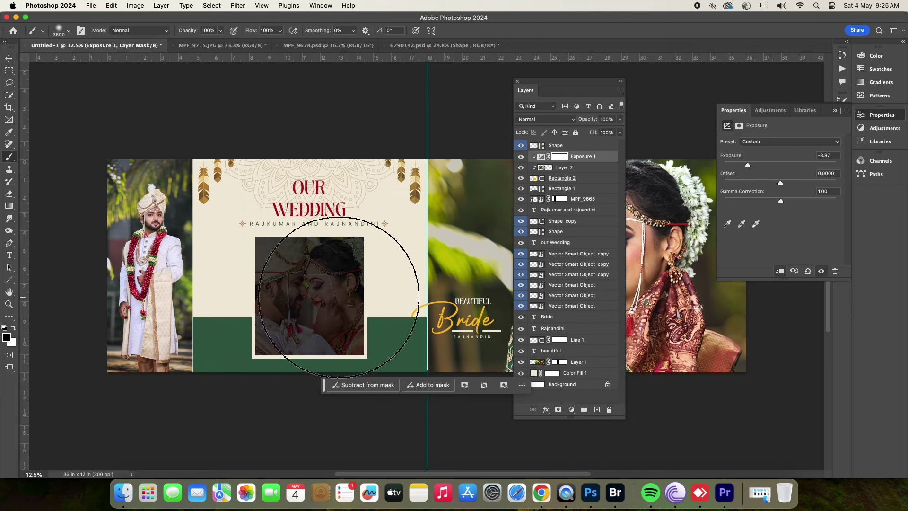
pyautogui.click(309, 293)
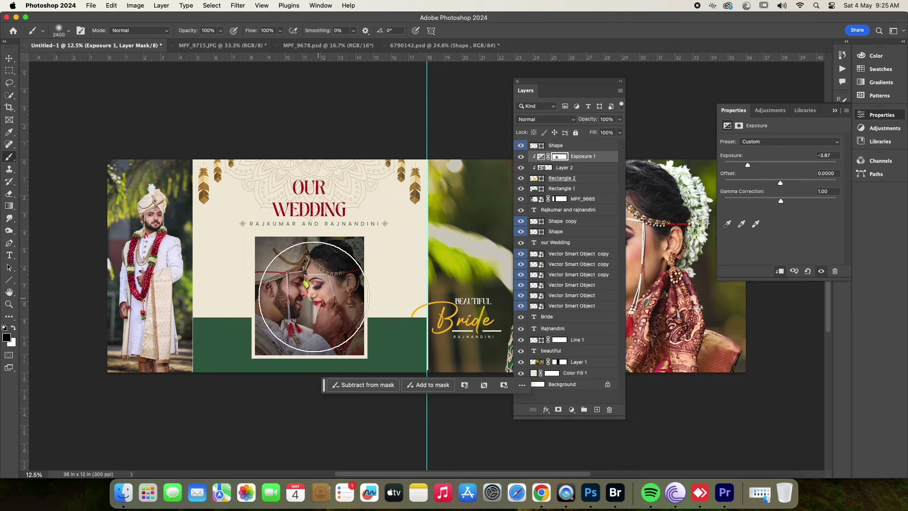
pyautogui.press('[')
pyautogui.press('[')
pyautogui.press('[')
pyautogui.moveTo(309, 293); pyautogui.dragTo(331, 303)
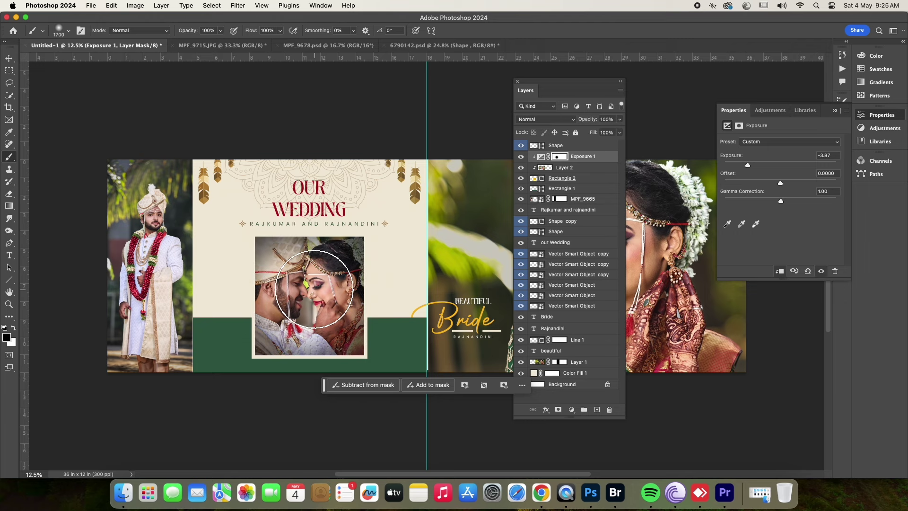
pyautogui.press('Tab')
# - Add a Color Lookup adjustment using Soft_Warming.look
pyautogui.press('Tab')
pyautogui.click(571, 410)
pyautogui.click(591, 392)
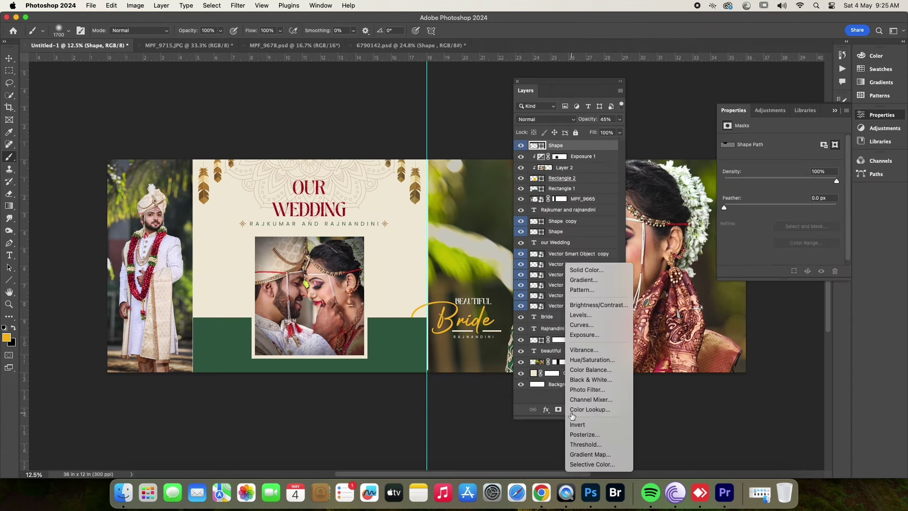
pyautogui.click(785, 142)
pyautogui.click(776, 173)
pyautogui.press('Tab')
pyautogui.press('Tab')
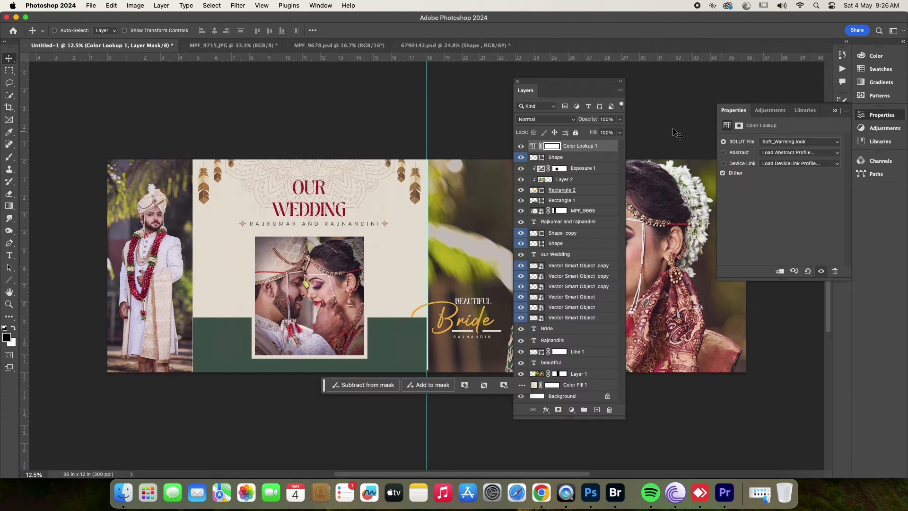
pyautogui.press('Tab')
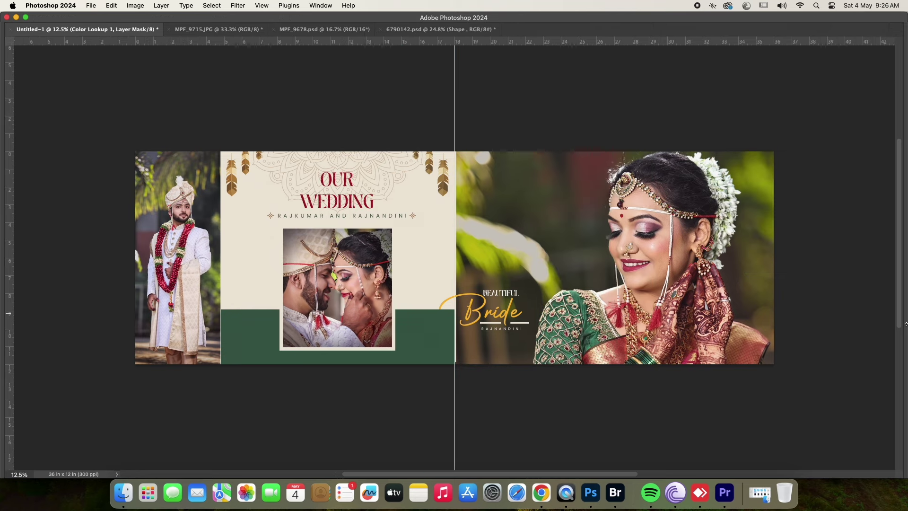
pyautogui.click(842, 118)
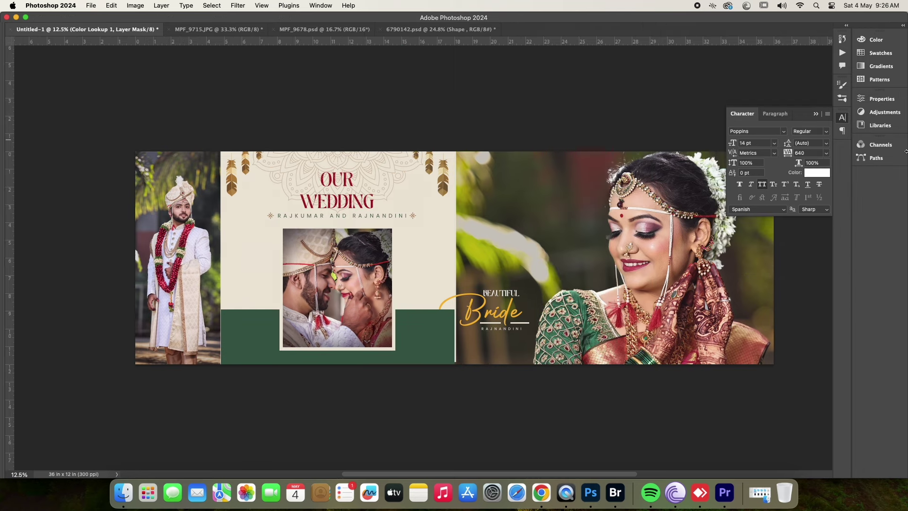